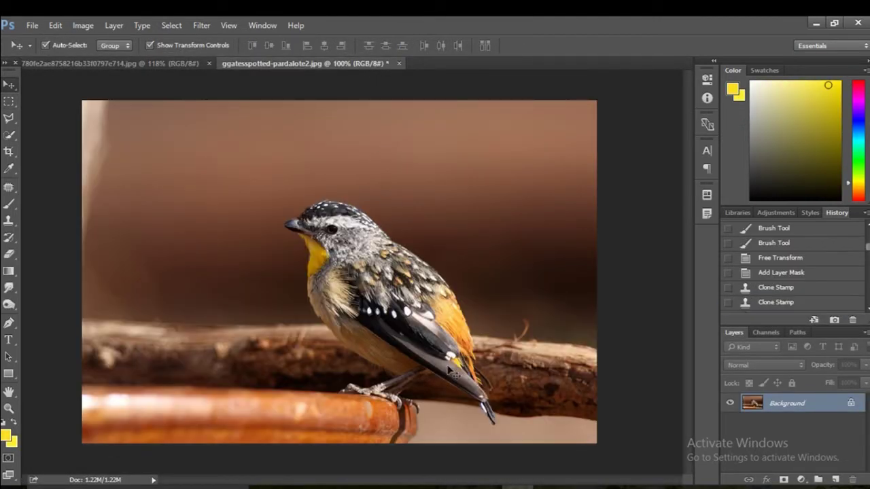
In the cat photo, quick-select the cat's head and neck, trimming away the stray bump
left_click(189, 62)
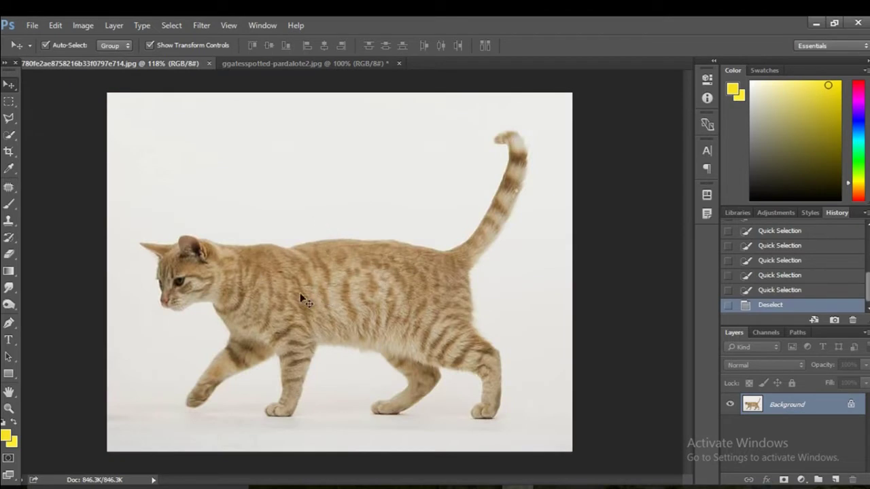
left_click(8, 135)
left_click_drag(183, 252, 176, 262)
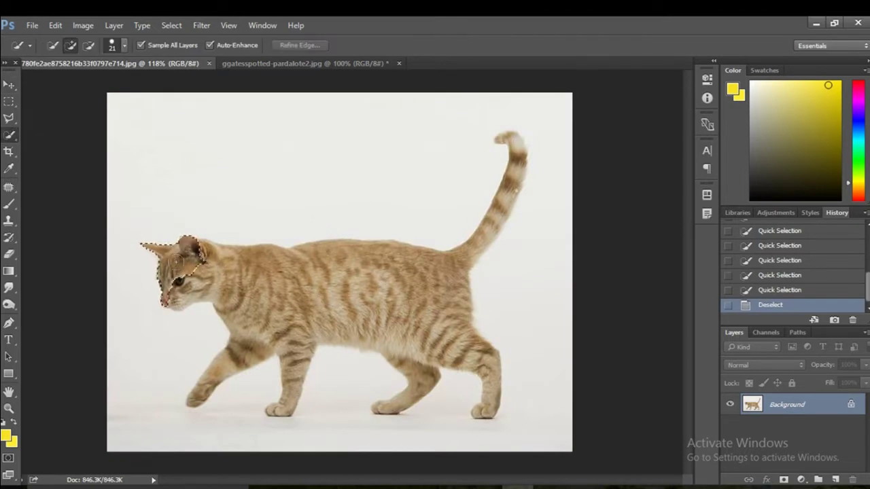
mouse_move(170, 300)
left_mouse_down()
mouse_move(183, 272)
mouse_move(204, 286)
mouse_move(204, 299)
mouse_move(214, 292)
mouse_move(238, 306)
mouse_move(231, 258)
mouse_move(280, 291)
mouse_move(242, 258)
left_mouse_up()
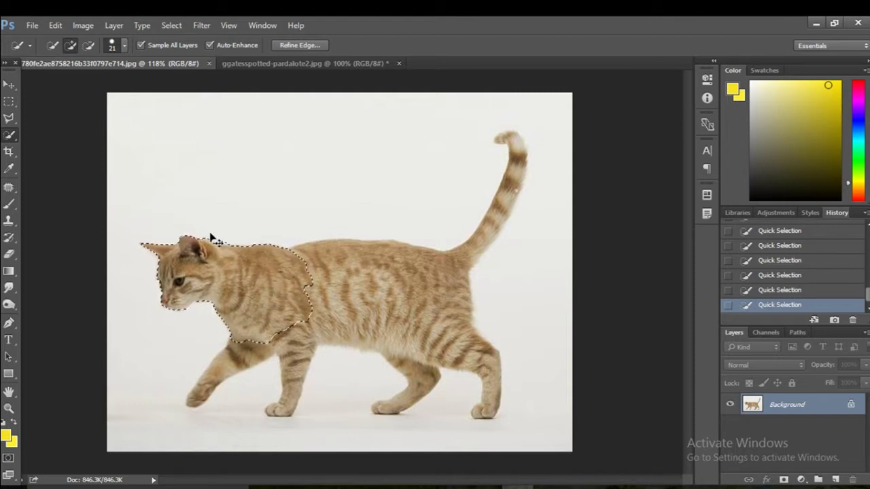
scroll(218, 234, "up", 3)
left_click_drag(243, 233, 234, 238)
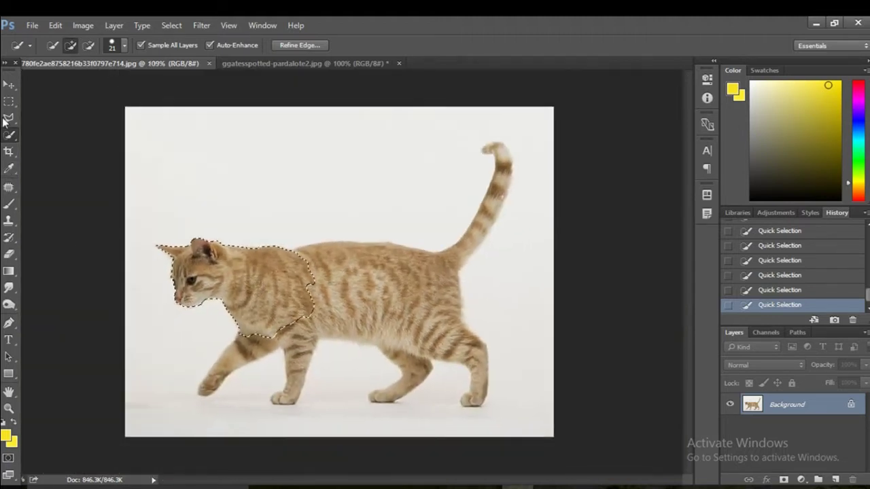
left_click(8, 84)
Drag the cat head onto the bird photo, then tilt, scale and place it over the bird's head
mouse_move(246, 263)
left_mouse_down()
mouse_move(297, 65)
mouse_move(333, 238)
mouse_move(382, 230)
left_mouse_up()
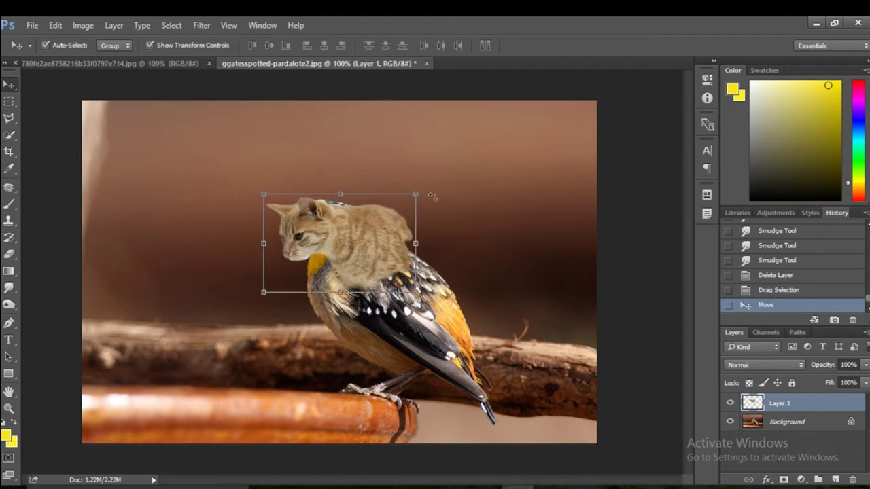
left_click_drag(432, 197, 442, 231)
left_click_drag(383, 221, 373, 234)
mouse_move(459, 213)
left_mouse_down()
mouse_move(462, 243)
mouse_move(460, 231)
left_mouse_up()
mouse_move(357, 232)
left_mouse_down()
mouse_move(344, 248)
mouse_move(347, 240)
left_mouse_up()
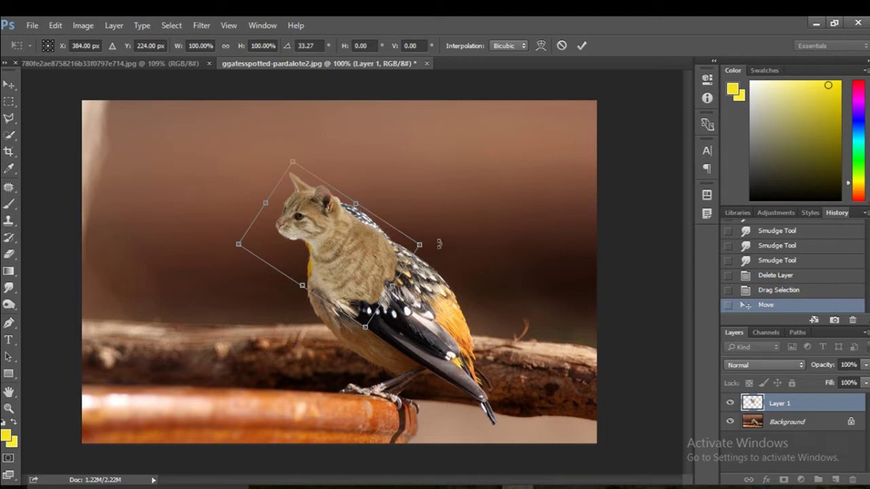
mouse_move(438, 242)
left_mouse_down()
mouse_move(435, 234)
mouse_move(409, 230)
left_mouse_up()
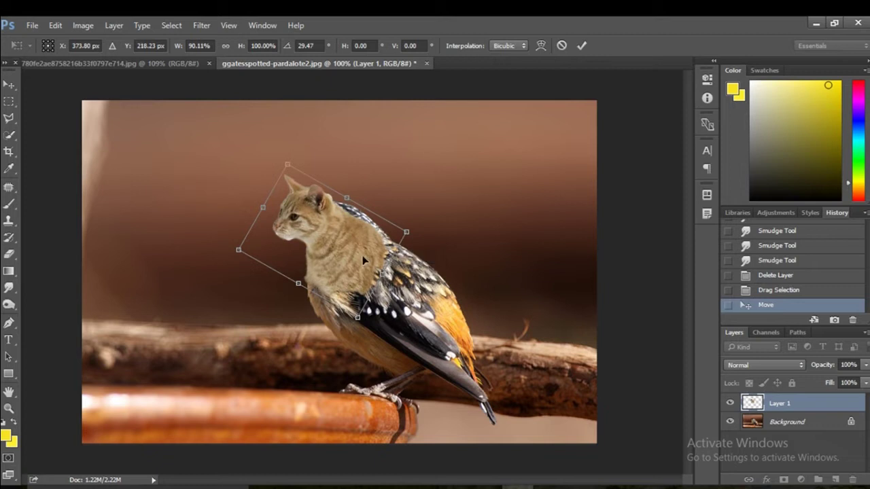
mouse_move(366, 258)
left_mouse_down()
mouse_move(373, 254)
mouse_move(392, 274)
left_mouse_up()
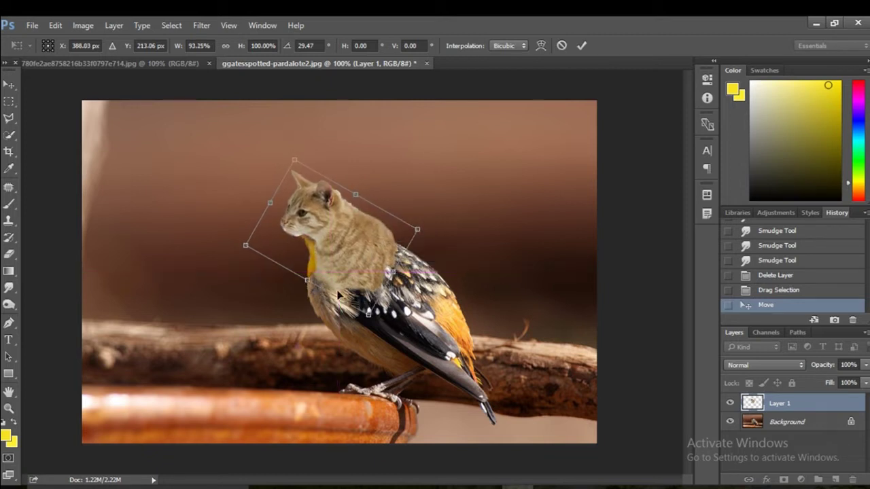
left_click_drag(307, 280, 302, 290)
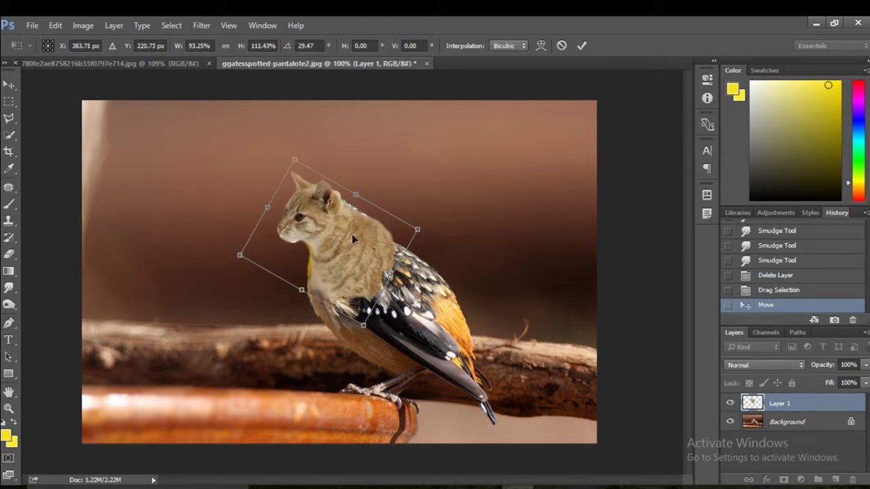
left_click_drag(365, 259, 354, 249)
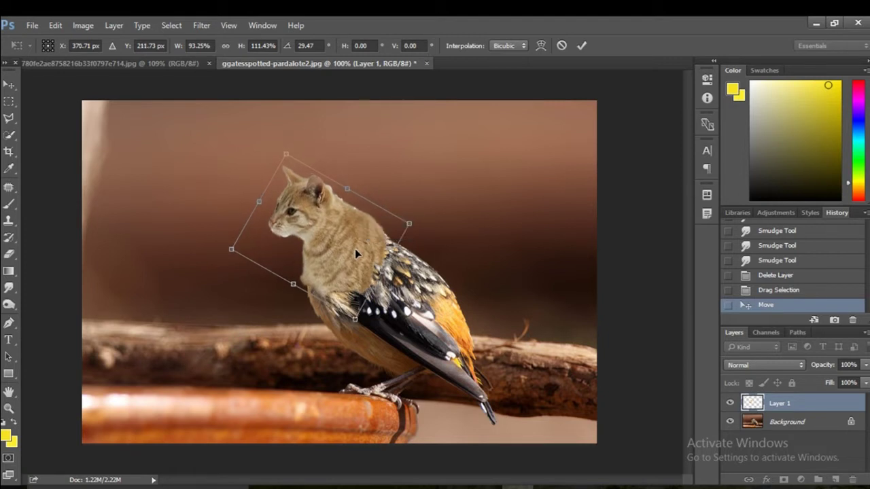
left_click_drag(412, 220, 418, 224)
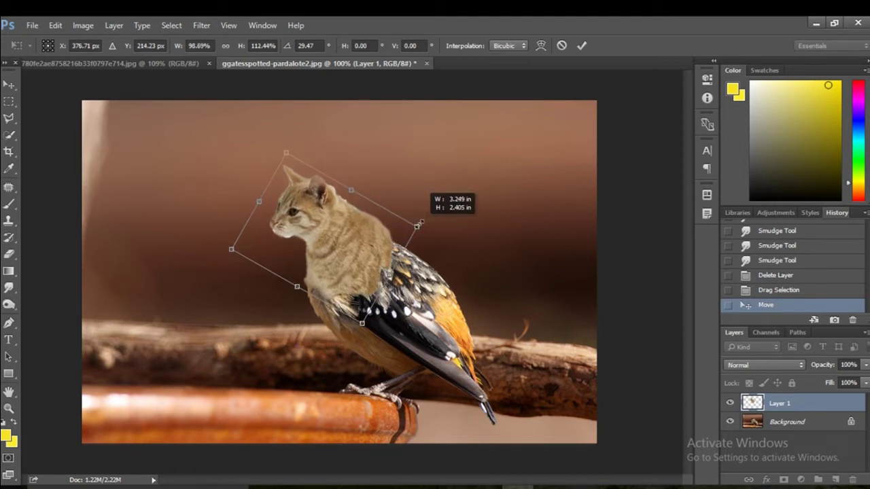
left_click(581, 45)
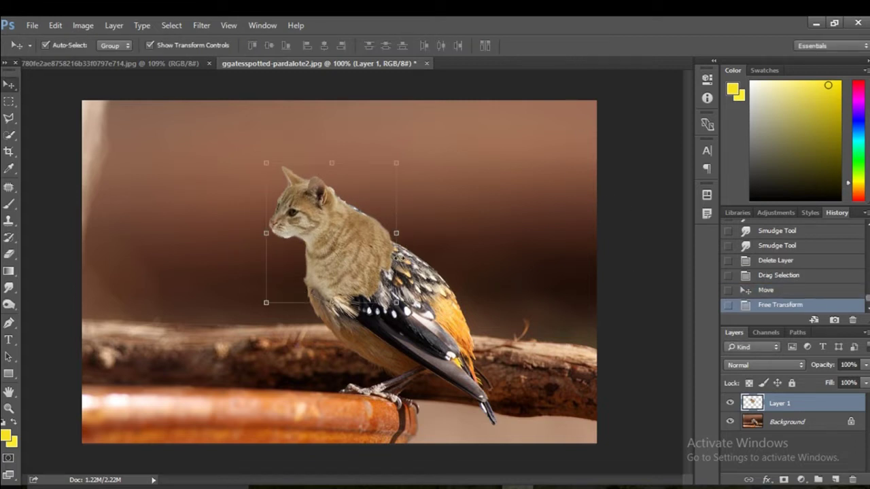
Shrink the cat head slightly and nudge it right into its final position
left_click_drag(398, 159, 389, 174)
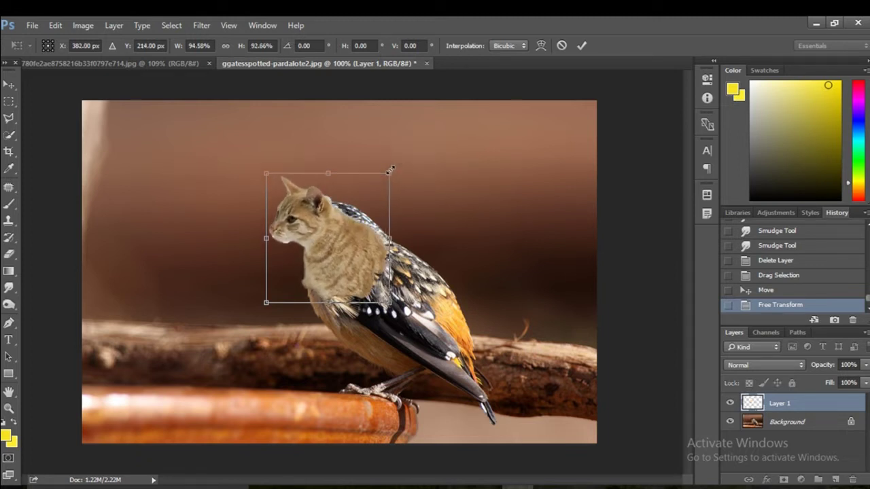
left_click(581, 45)
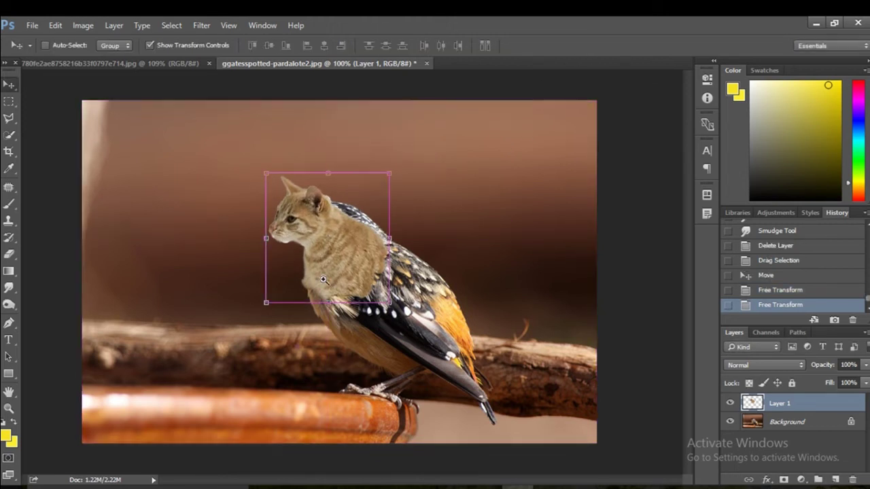
scroll(348, 279, "up", 3)
left_click_drag(360, 250, 379, 246)
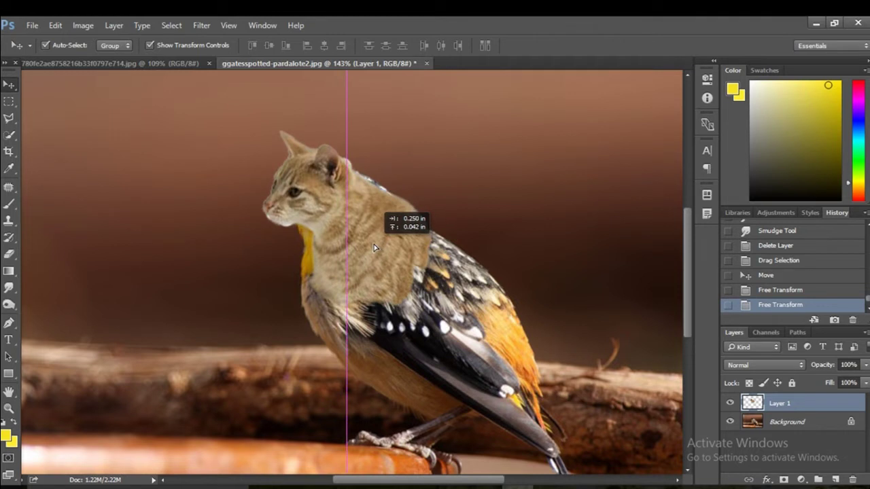
left_click_drag(378, 246, 371, 249)
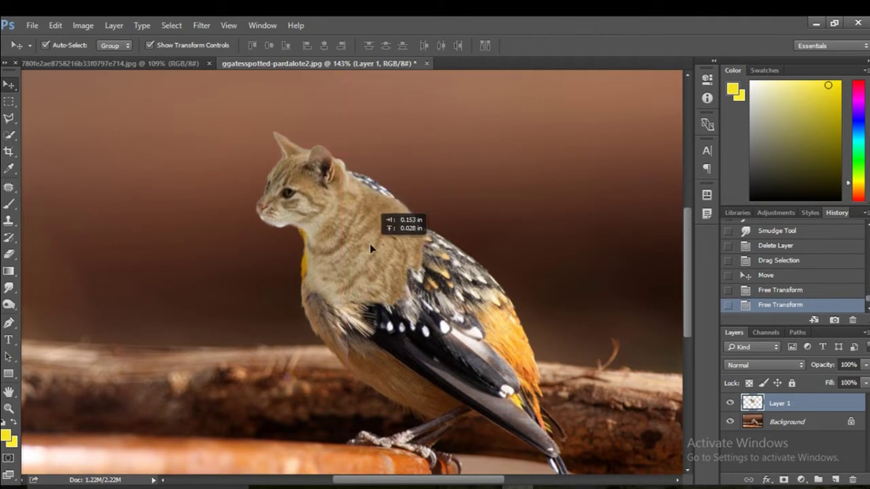
left_click(515, 196)
scroll(497, 217, "down", 2)
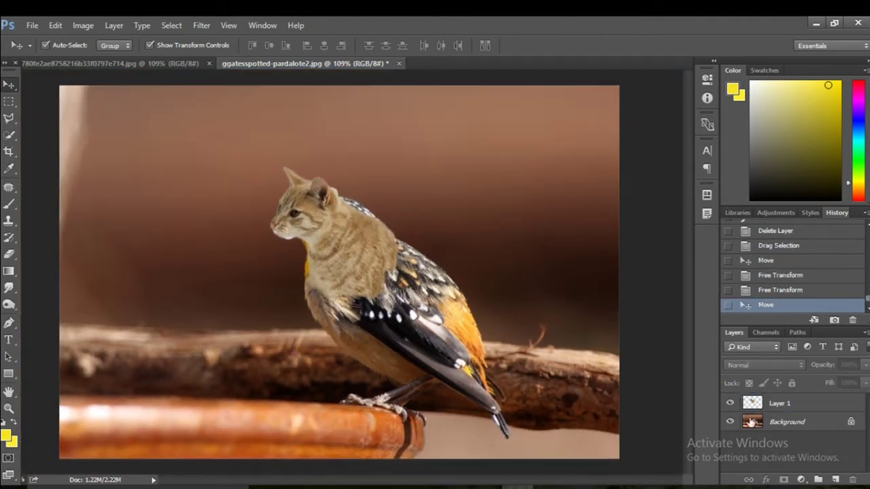
Add a layer mask to the cat-head layer and select the bird background layer
left_click(751, 406)
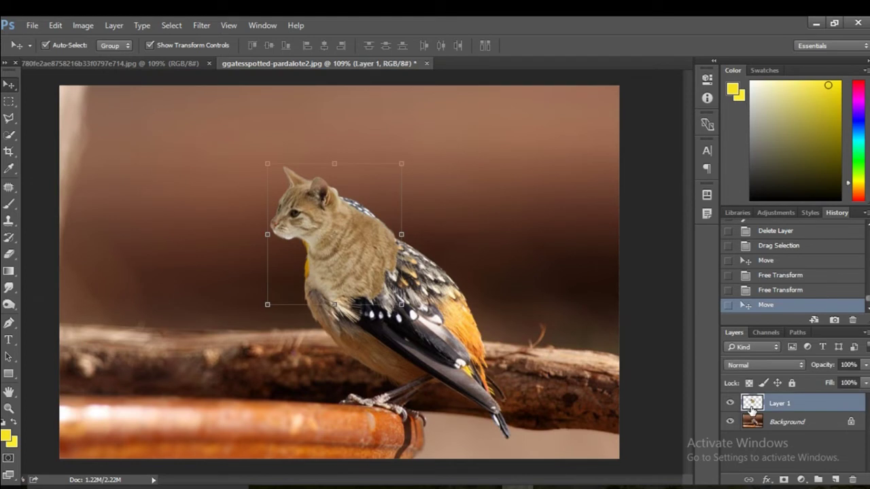
left_click(784, 479)
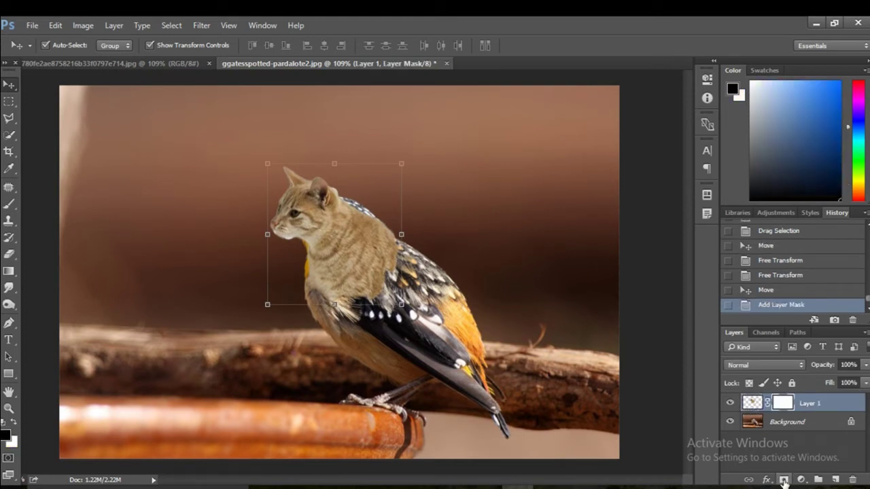
left_click(752, 422)
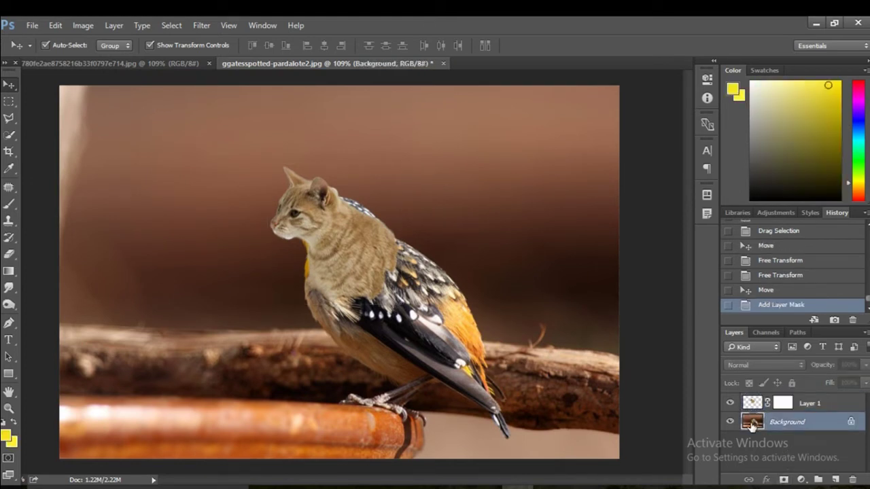
Clone cat fur over the bird's shoulder with the Clone Stamp at 27% opacity
left_click(9, 220)
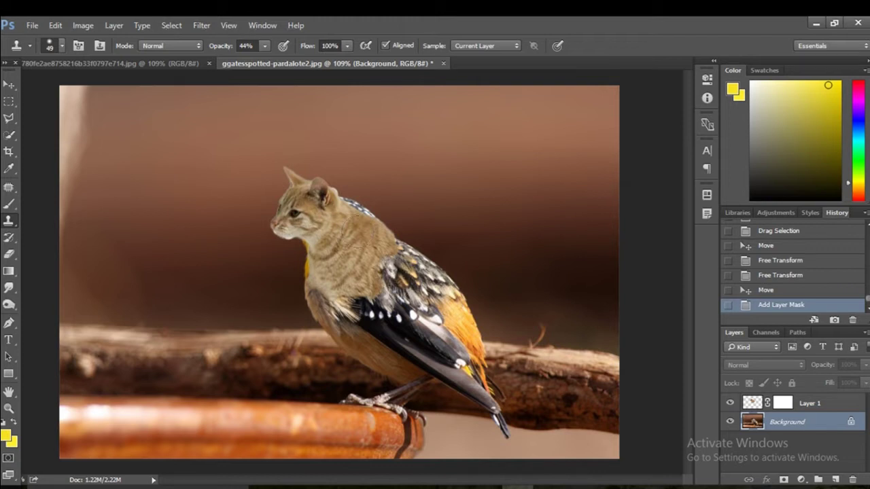
left_click(264, 46)
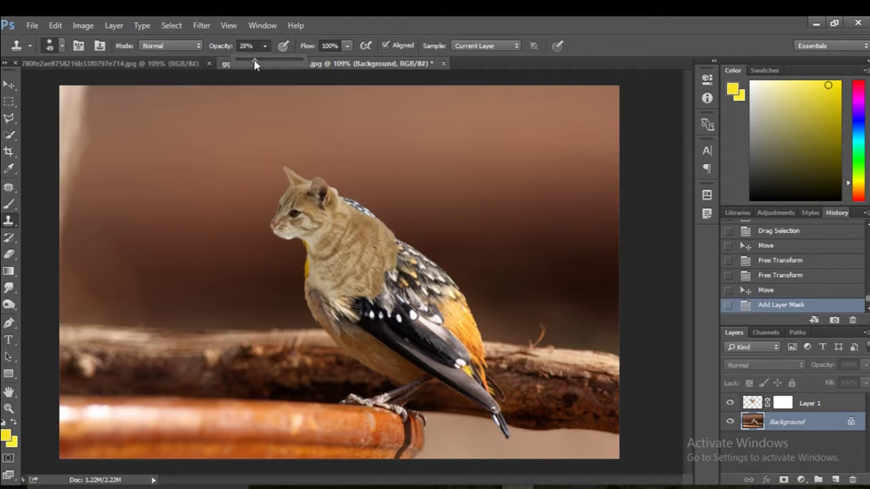
left_click(752, 404)
mouse_move(394, 252)
left_mouse_down()
mouse_move(389, 283)
mouse_move(353, 299)
mouse_move(326, 292)
mouse_move(367, 253)
mouse_move(426, 296)
mouse_move(379, 238)
mouse_move(419, 305)
left_mouse_up()
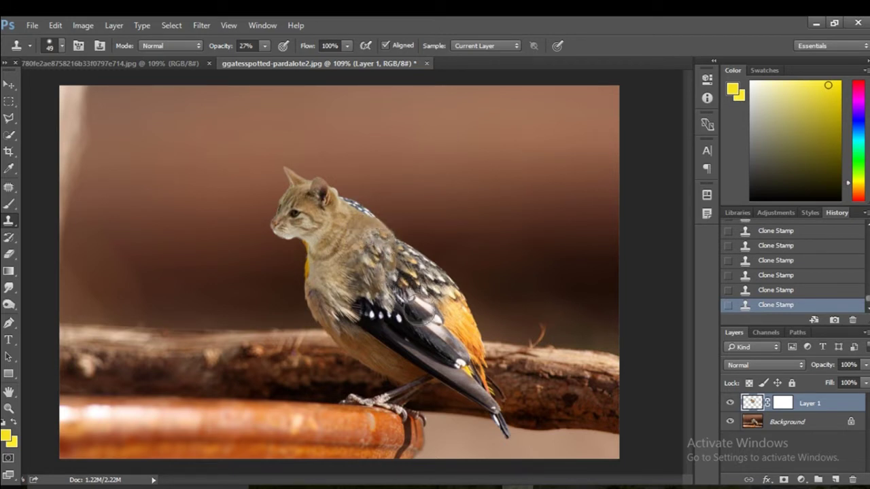
scroll(373, 258, "up", 2, "alt")
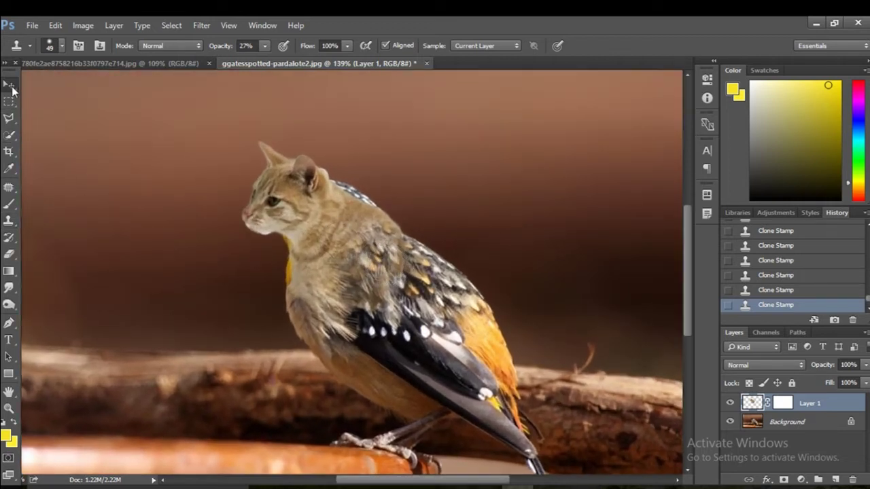
Paint black on the cat layer's mask to reveal the bird's nape feathers behind the head
left_click(9, 84)
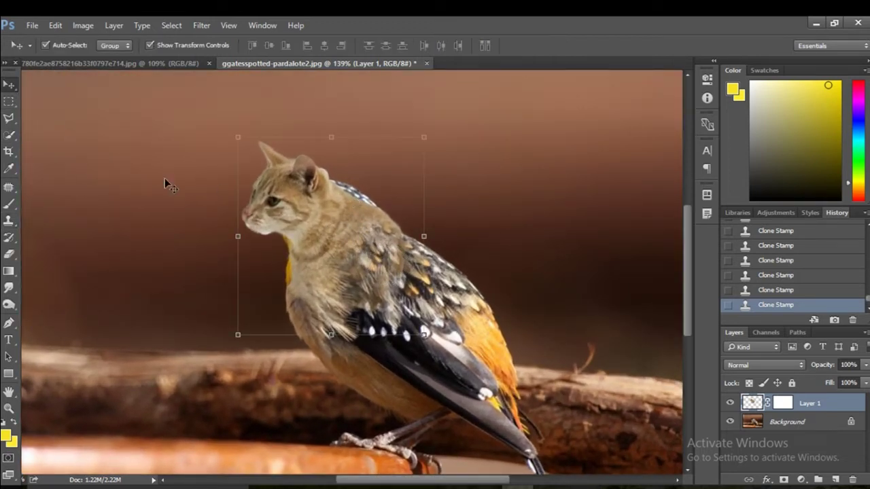
left_click(9, 203)
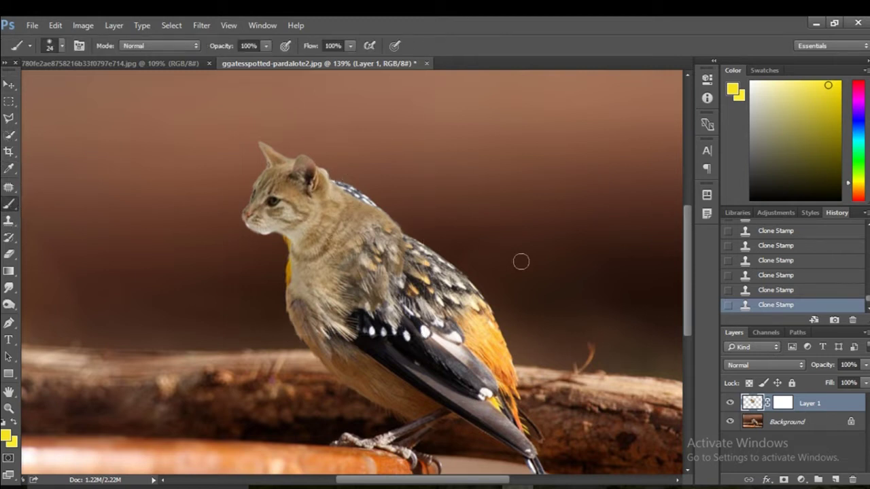
left_click(785, 402)
key("d")
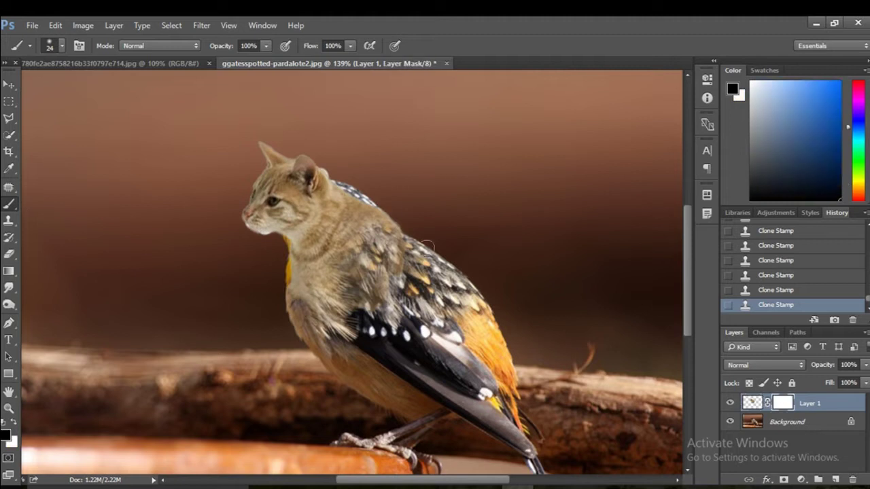
left_click(326, 167)
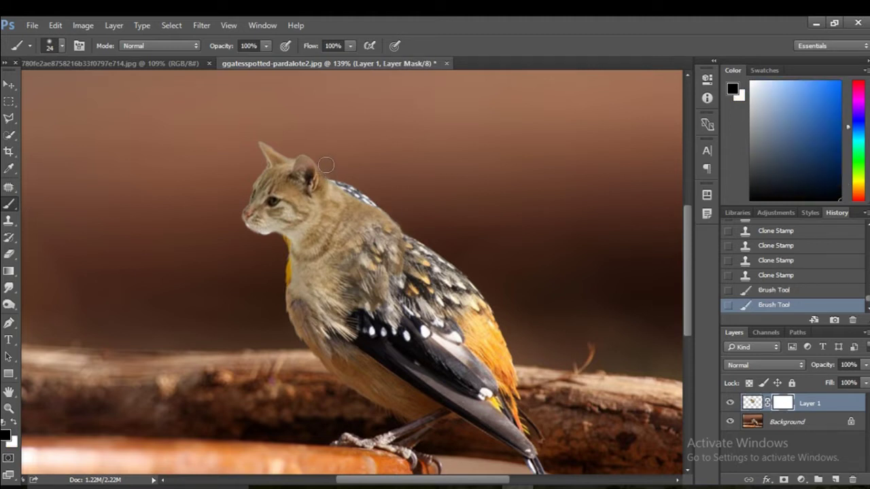
left_click(332, 169)
left_click(336, 173)
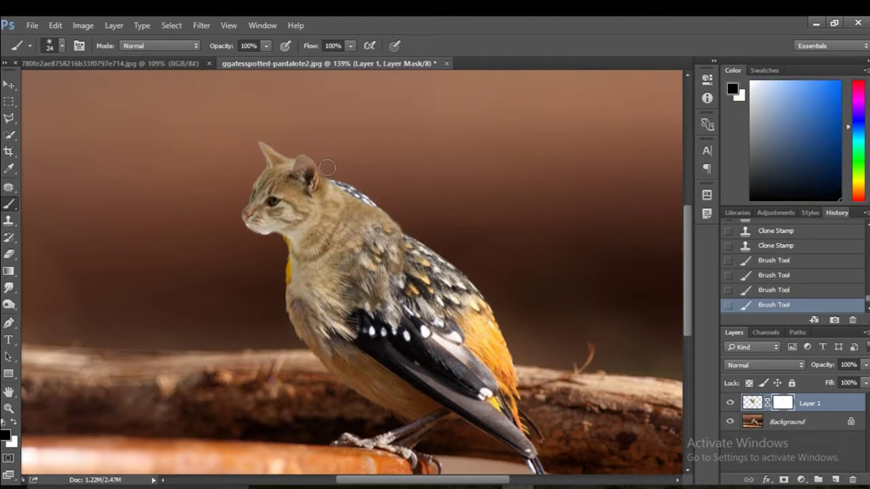
left_click(325, 166)
left_click(340, 174)
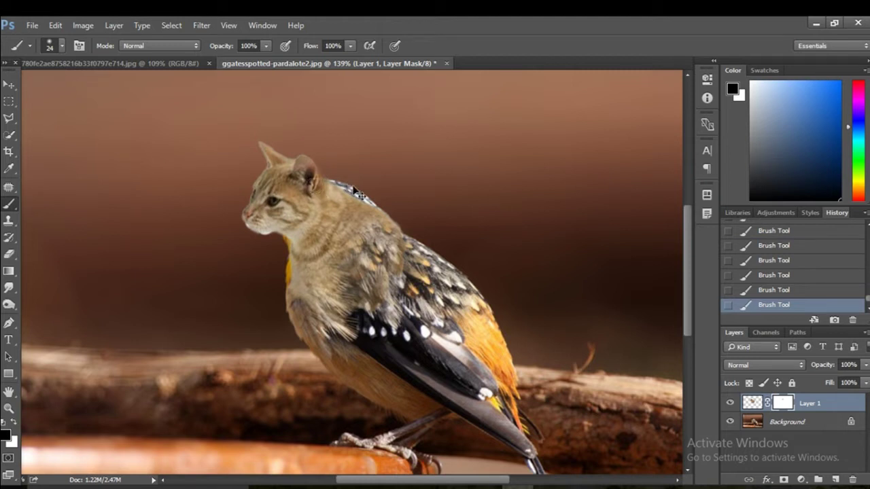
Step back through the mask strokes, then restore them to keep the painting
key("ctrl+alt+z")
key("ctrl+alt+z")
key("ctrl+alt+z")
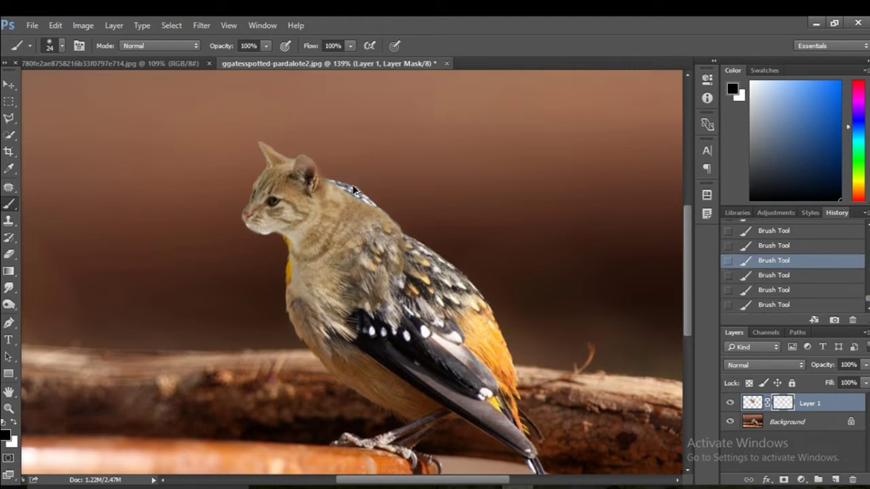
key("ctrl+alt+z")
key("ctrl+alt+z")
key("ctrl+alt+z")
key("ctrl+alt+z")
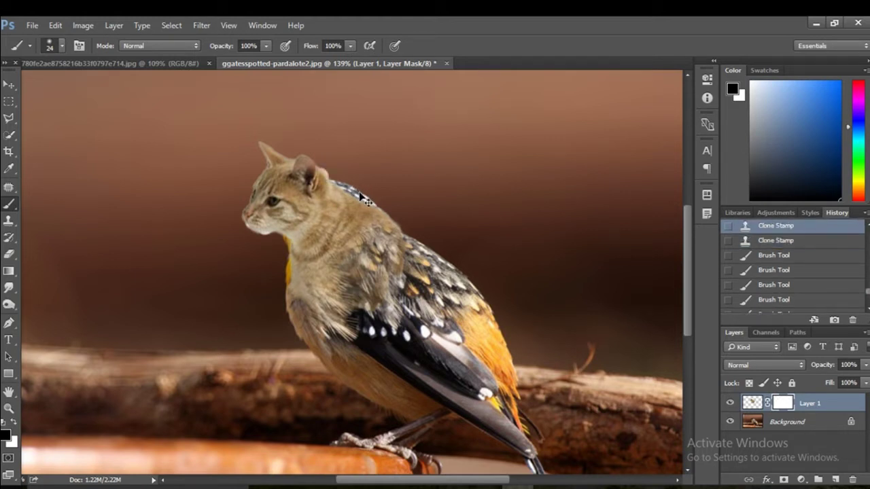
key("ctrl+shift+z")
key("ctrl+shift+z")
key("ctrl+shift+z")
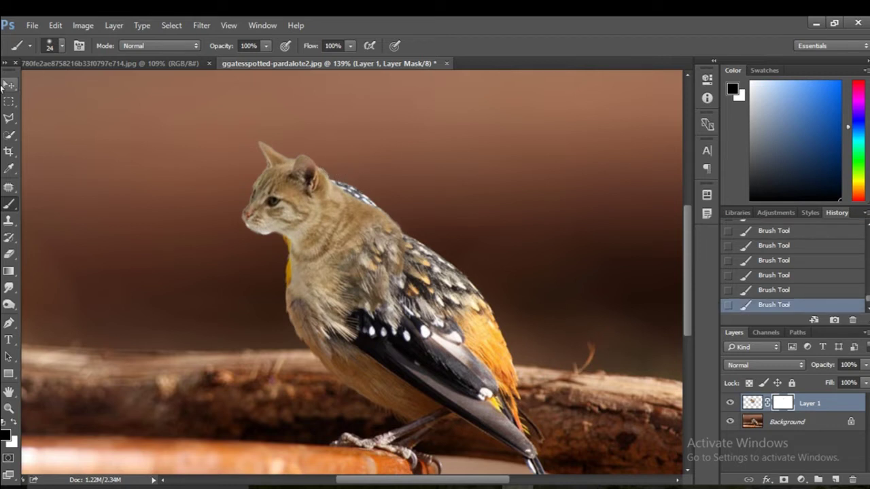
Tilt and shift the cat head in two transforms, rotating about 6 degrees onto the bird's neck
left_click(9, 84)
left_click_drag(432, 343, 438, 334)
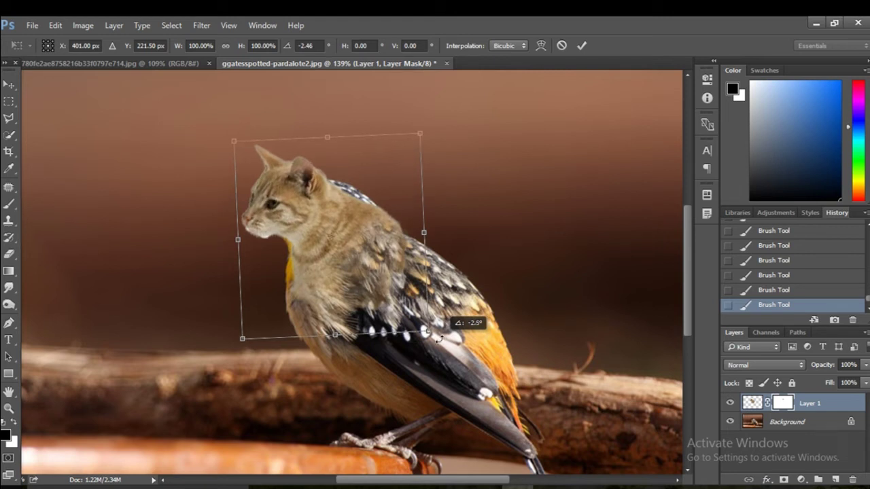
left_click_drag(341, 243, 335, 241)
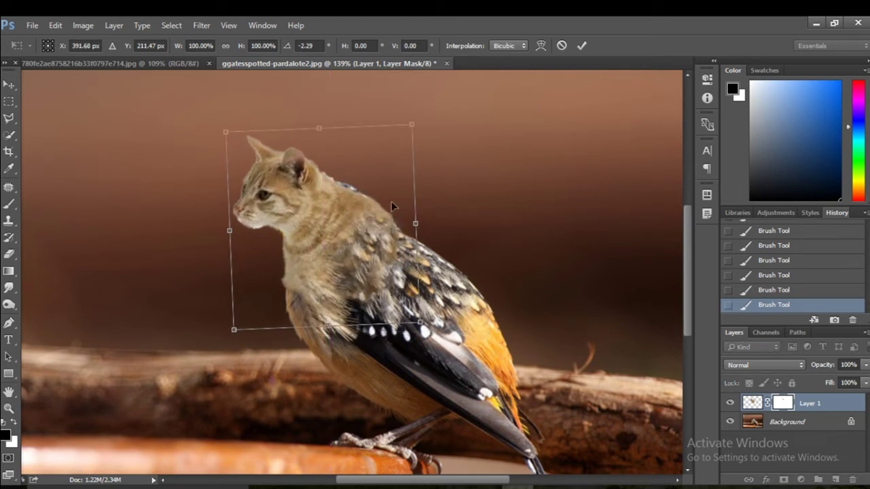
left_click(579, 46)
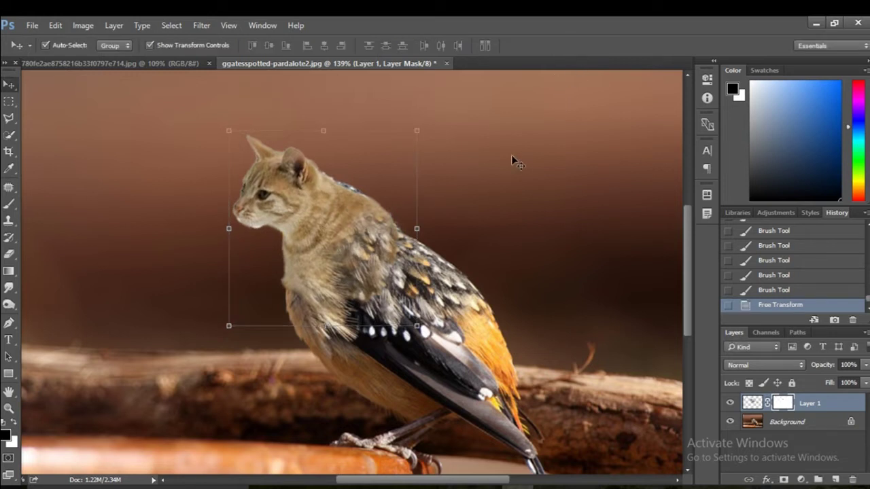
key("ctrl+minus")
left_click_drag(473, 191, 404, 235)
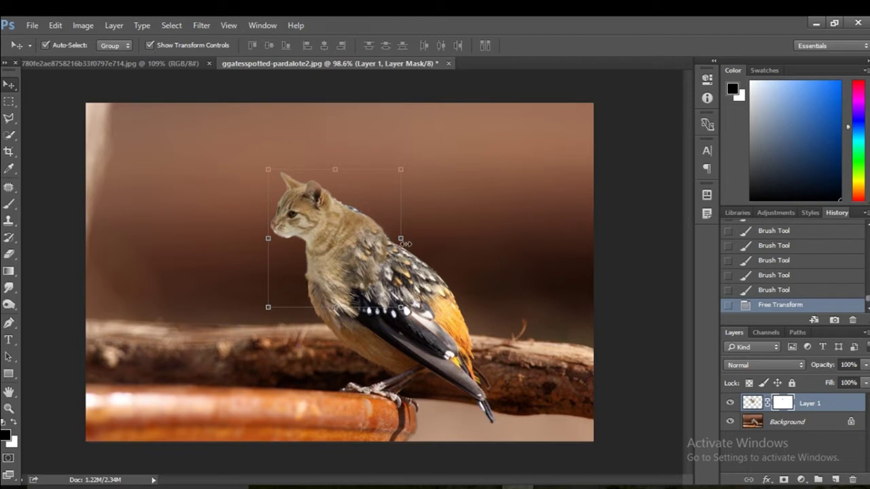
left_click_drag(414, 236, 423, 242)
mouse_move(350, 259)
left_mouse_down()
mouse_move(379, 272)
mouse_move(362, 270)
left_mouse_up()
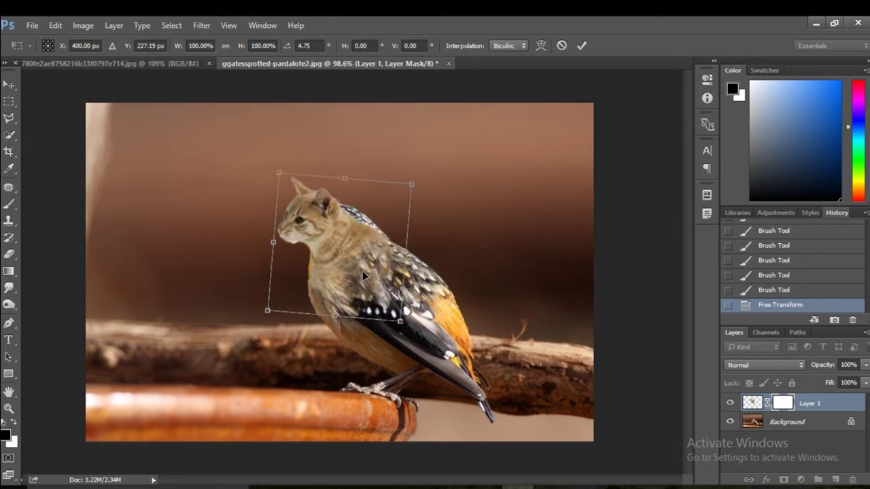
left_click(581, 46)
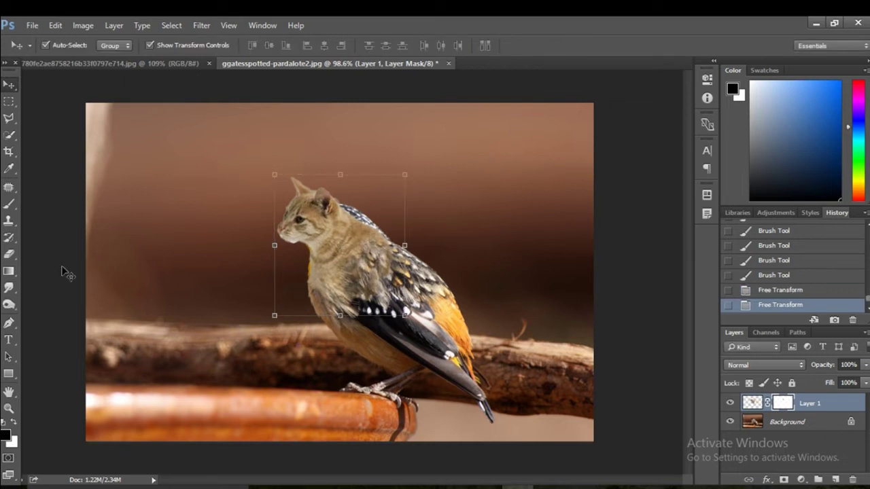
Paint the layer mask to hide stray feathers at the cat's neck and soften its edge
left_click(9, 204)
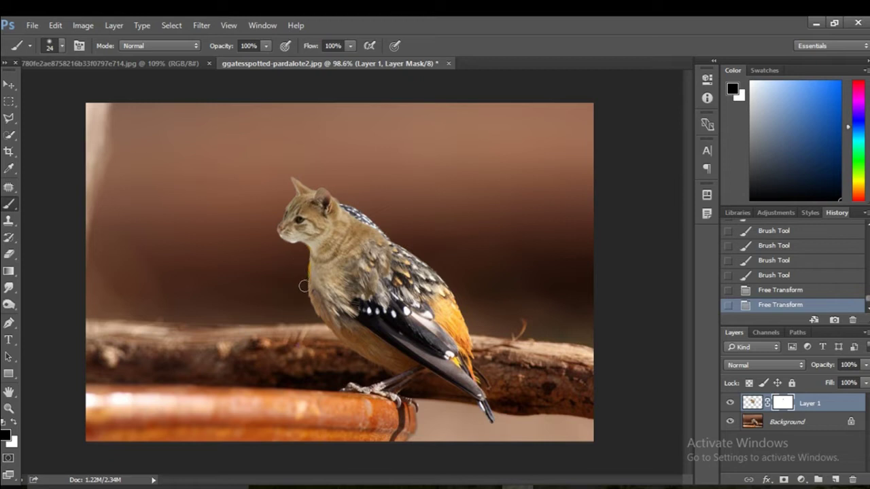
left_click_drag(304, 286, 305, 262)
scroll(354, 225, "up", 3)
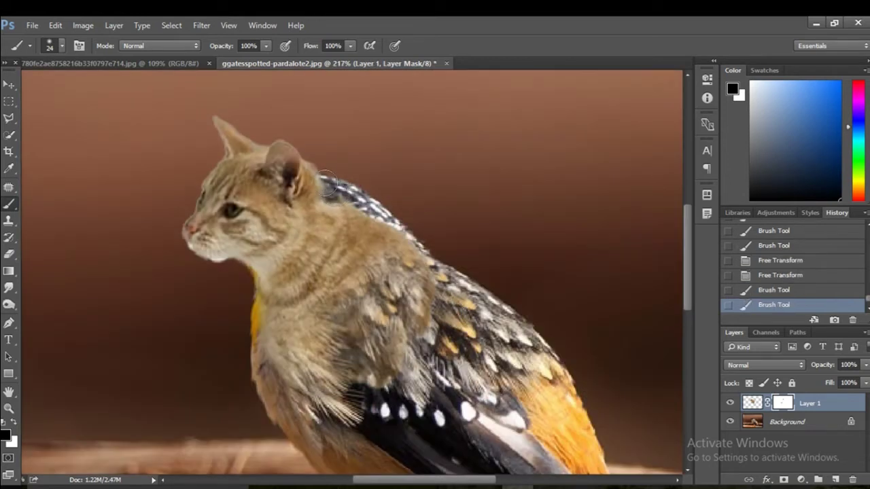
mouse_move(345, 197)
left_mouse_down()
mouse_move(337, 194)
mouse_move(400, 221)
left_mouse_up()
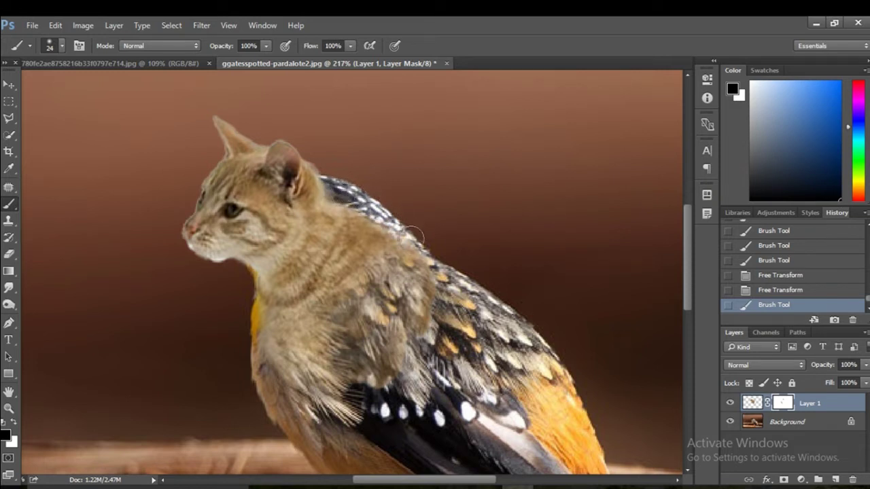
left_click_drag(400, 221, 435, 284)
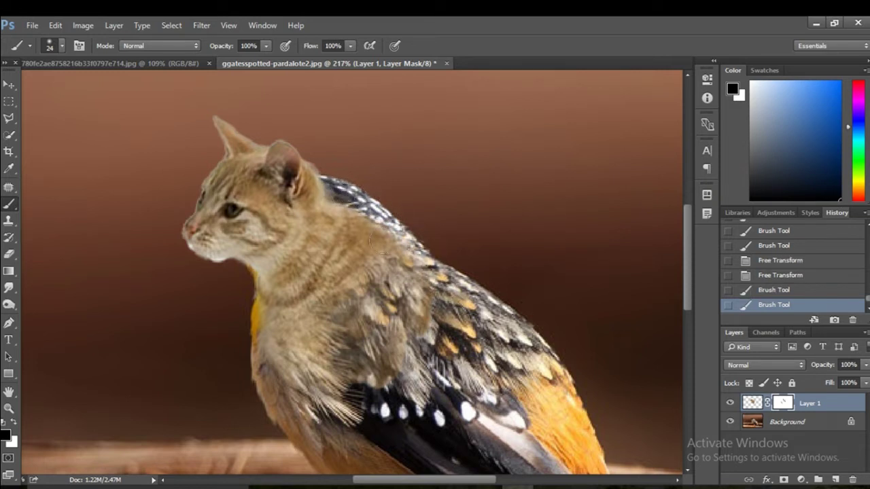
left_click_drag(248, 294, 302, 430)
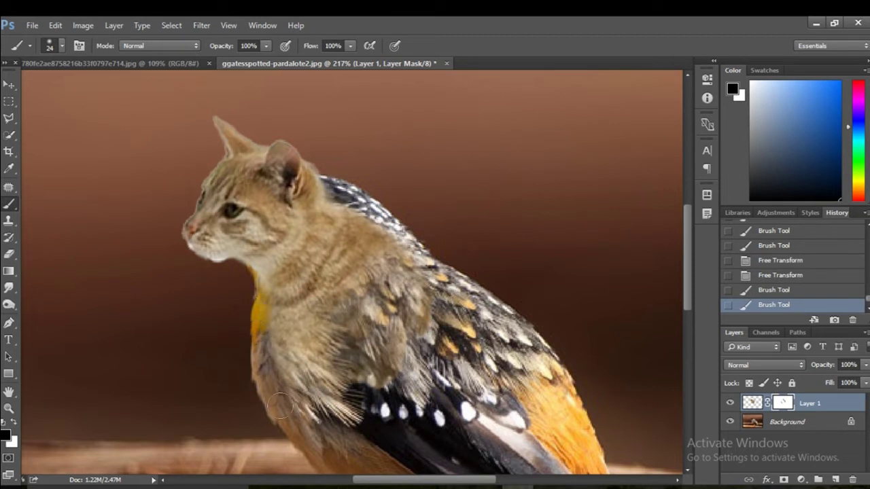
scroll(388, 361, "down", 3)
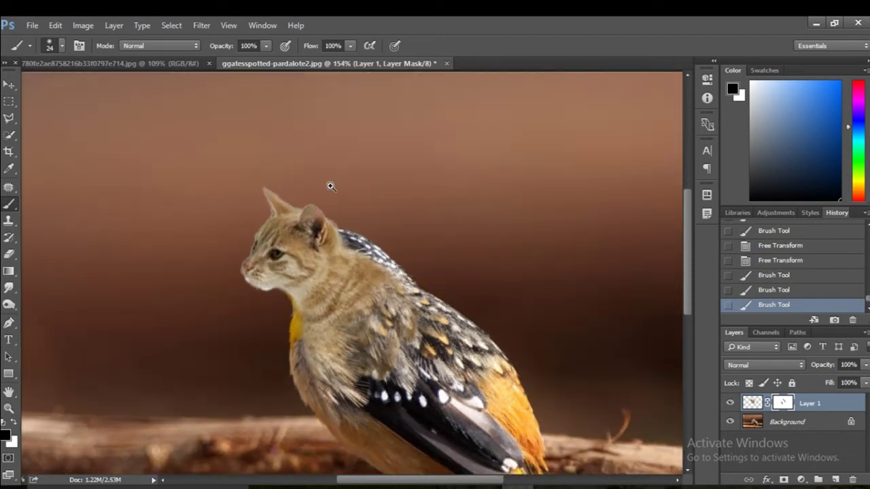
scroll(330, 186, "up", 2)
scroll(355, 210, "up", 1)
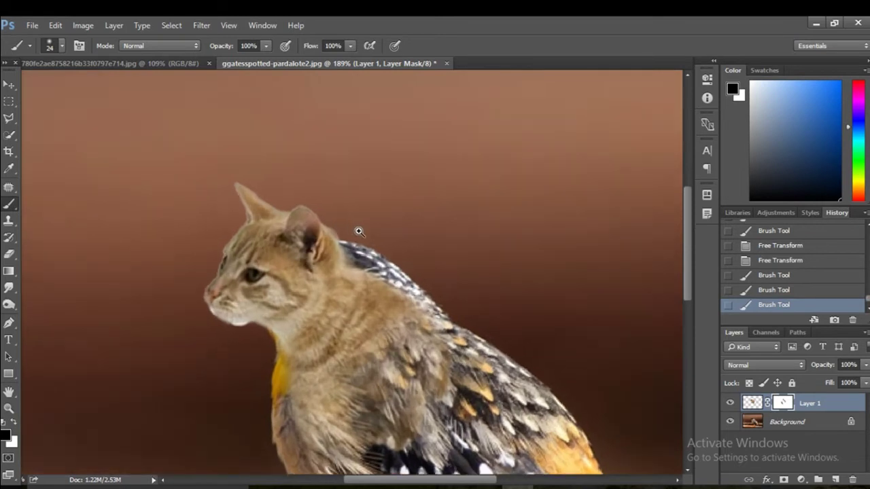
scroll(352, 217, "up", 2)
scroll(348, 228, "down", 1)
Select the Background layer with the Move tool active
left_click(9, 86)
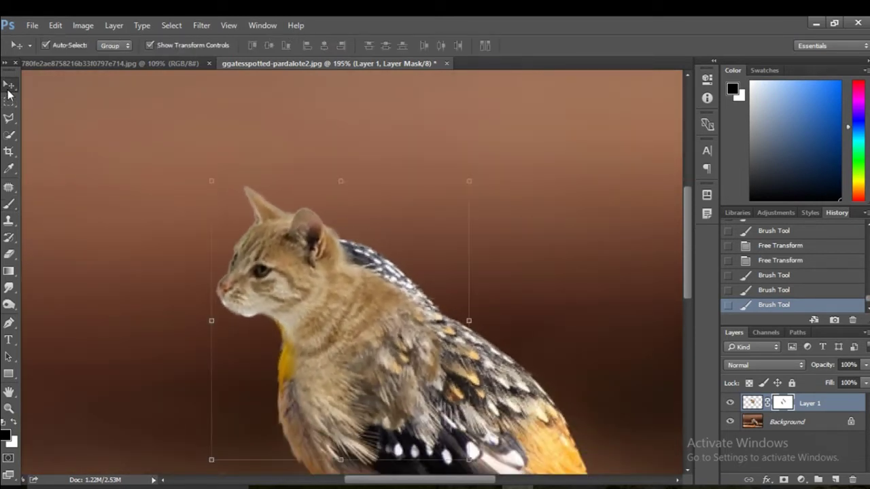
scroll(467, 346, "down", 1)
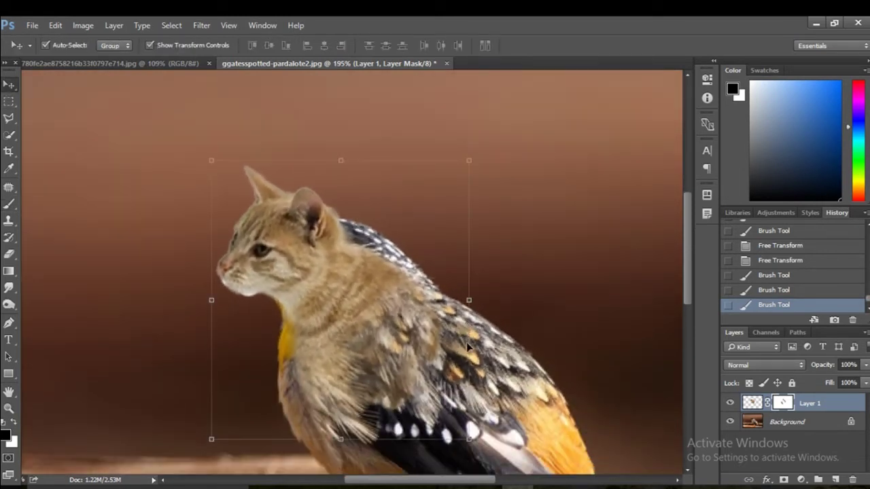
left_click(753, 422)
Clone fur onto Layer 1 over the cat's neck, covering the dark feather patch
left_click(9, 220)
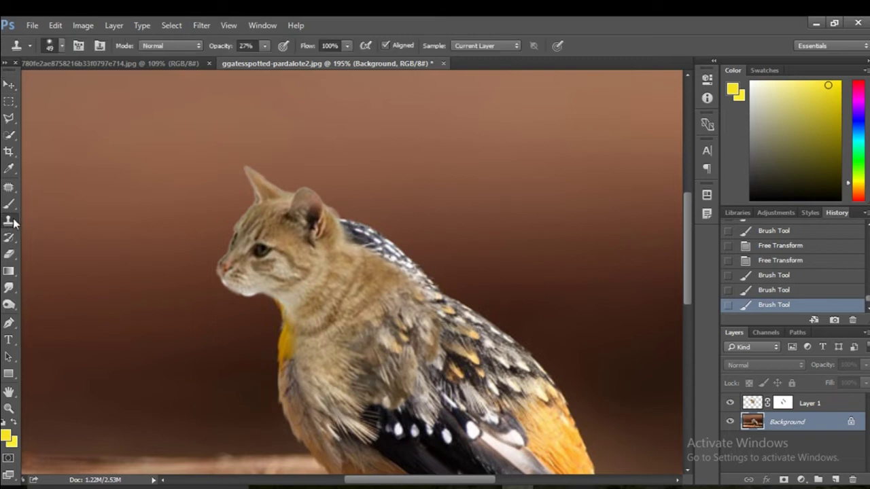
mouse_move(384, 316)
left_mouse_down()
mouse_move(407, 302)
mouse_move(435, 339)
mouse_move(421, 328)
mouse_move(401, 278)
left_mouse_up()
left_click(750, 403)
scroll(360, 253, "up", 2)
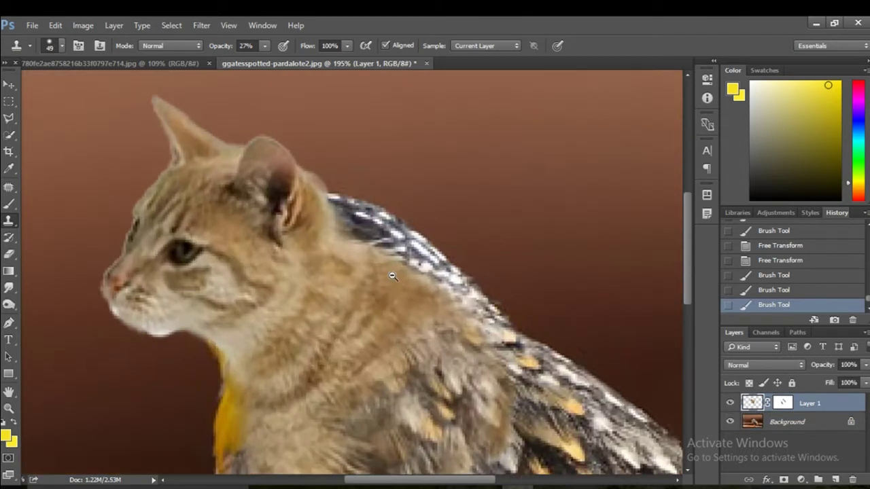
scroll(379, 275, "down", 1)
scroll(378, 275, "up", 1)
mouse_move(384, 275)
left_mouse_down()
mouse_move(393, 291)
mouse_move(364, 261)
mouse_move(363, 319)
mouse_move(300, 349)
mouse_move(310, 381)
left_mouse_up()
left_click_drag(306, 340, 320, 401)
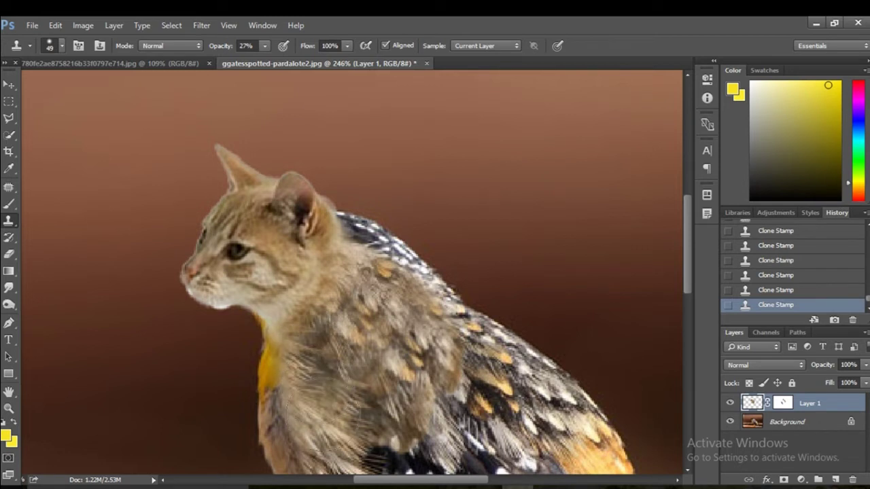
Re-clone feather texture on the bird's side, then select the Background layer
scroll(386, 383, "down", 3)
scroll(380, 387, "down", 2)
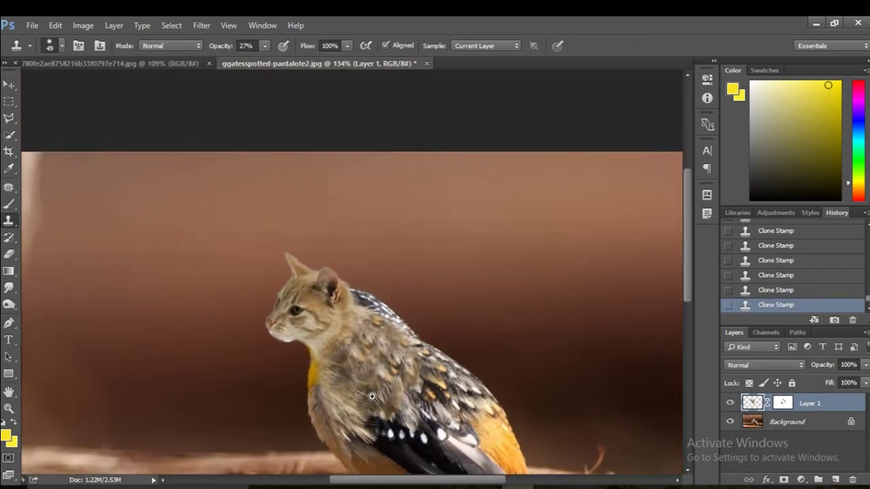
scroll(361, 398, "down", 1)
scroll(351, 397, "up", 1)
scroll(354, 395, "up", 1)
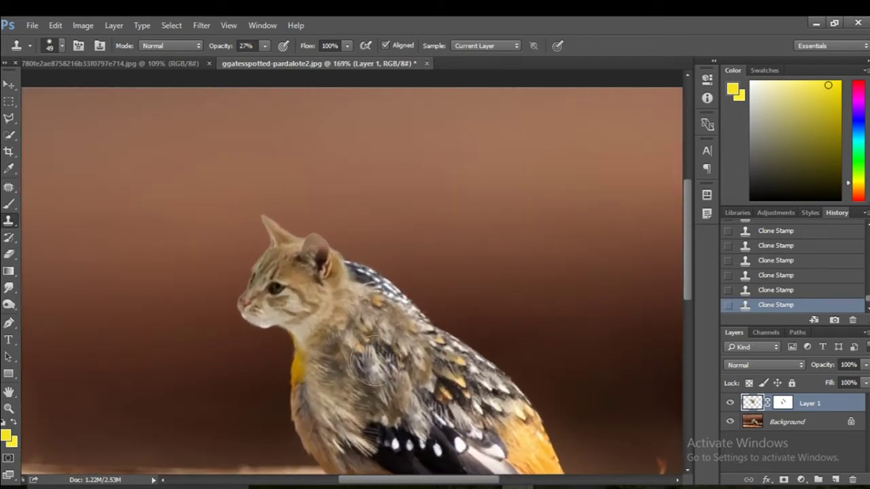
left_click_drag(374, 357, 428, 357)
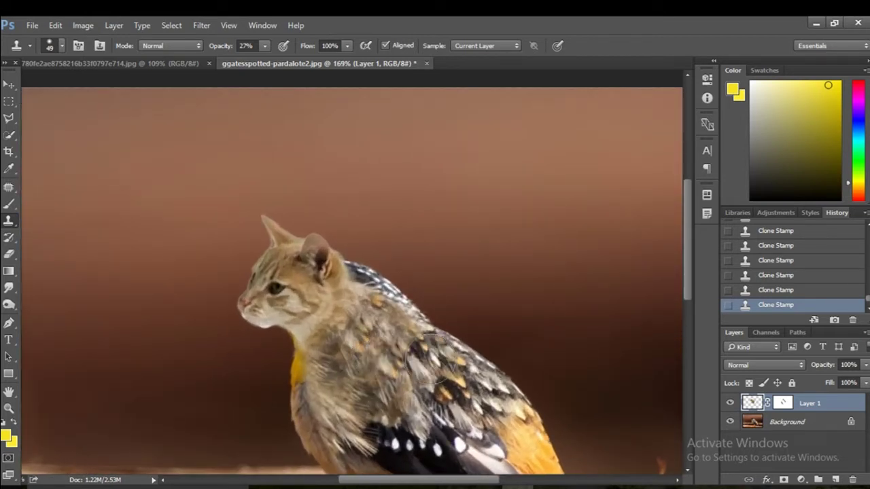
left_click(752, 423)
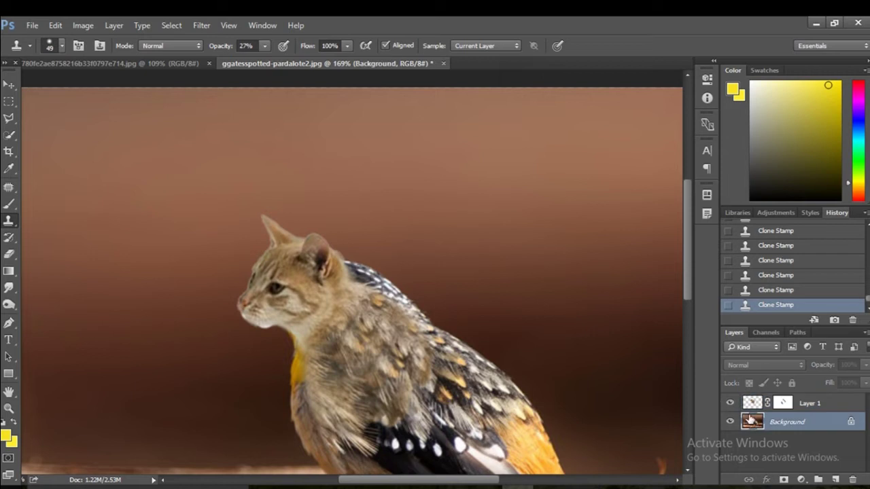
Shrink the clone brush to 20 px and clone feather texture along the neck-back seam
left_click(61, 46)
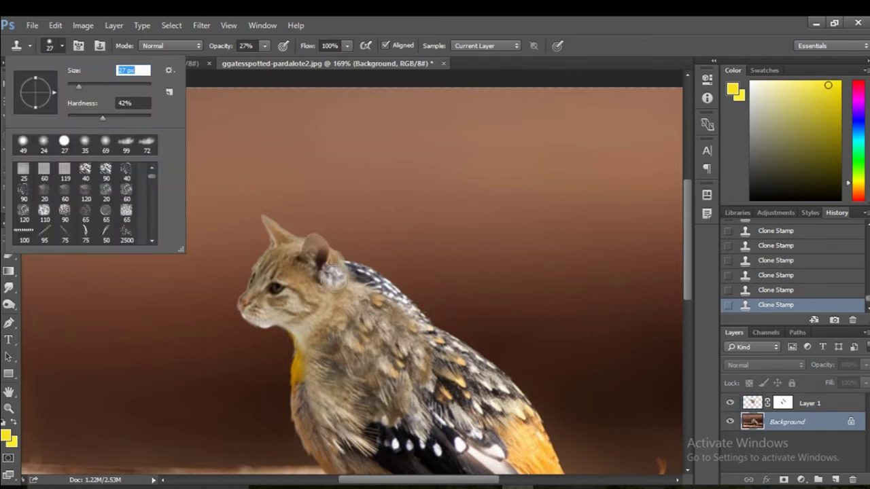
left_click(76, 86)
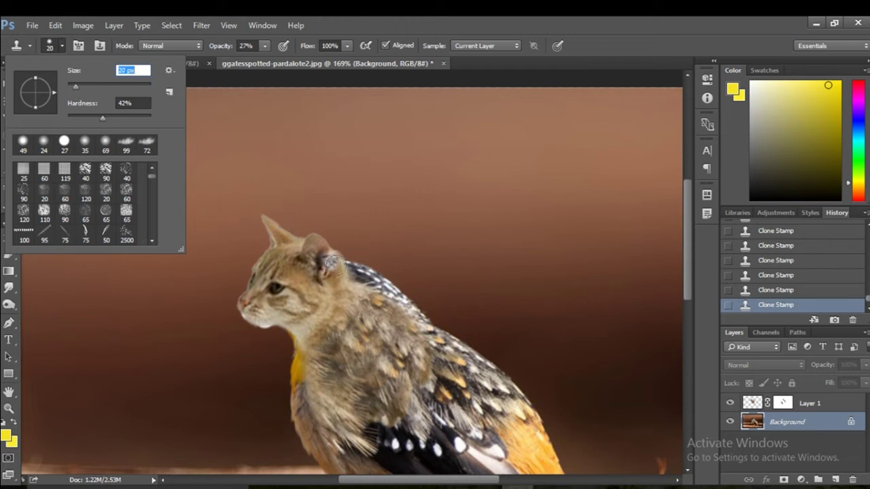
left_click(379, 286)
scroll(358, 279, "up", 2)
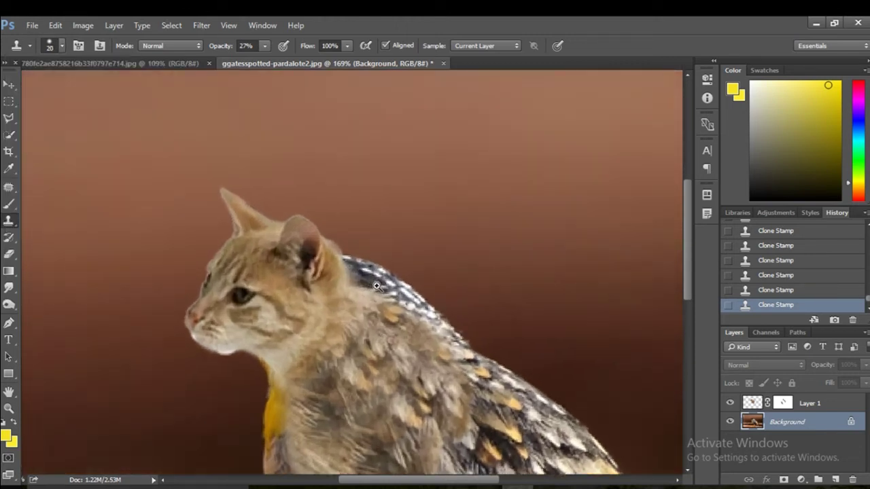
scroll(358, 278, "up", 1)
left_click_drag(368, 278, 357, 283)
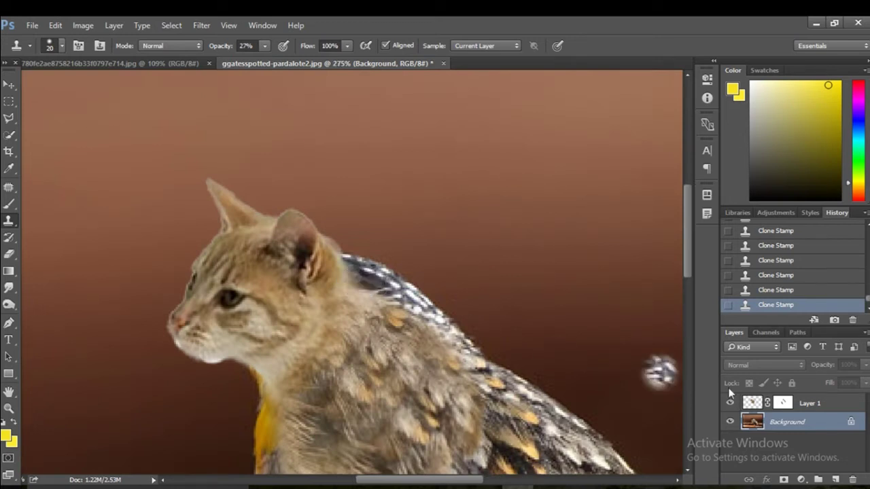
left_click(758, 407)
mouse_move(368, 297)
left_mouse_down()
mouse_move(375, 291)
mouse_move(345, 276)
mouse_move(333, 250)
mouse_move(359, 279)
left_mouse_up()
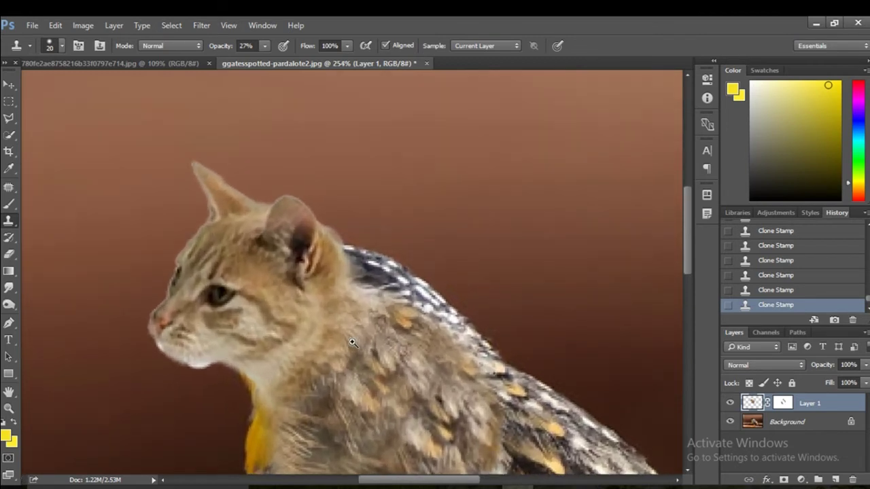
Switch between the Background layer and Layer 1, ending on the cat head layer
scroll(384, 333, "up", 3)
scroll(436, 334, "down", 5)
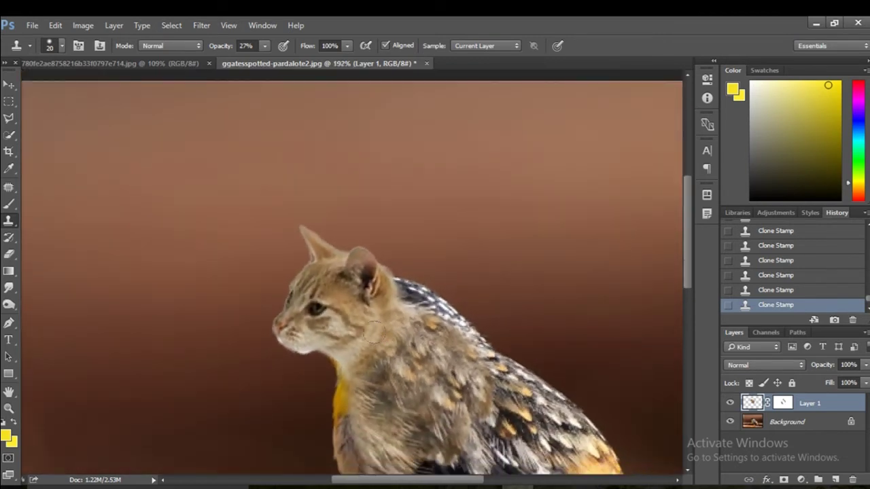
left_click(752, 423)
left_click(752, 404)
left_click(756, 422)
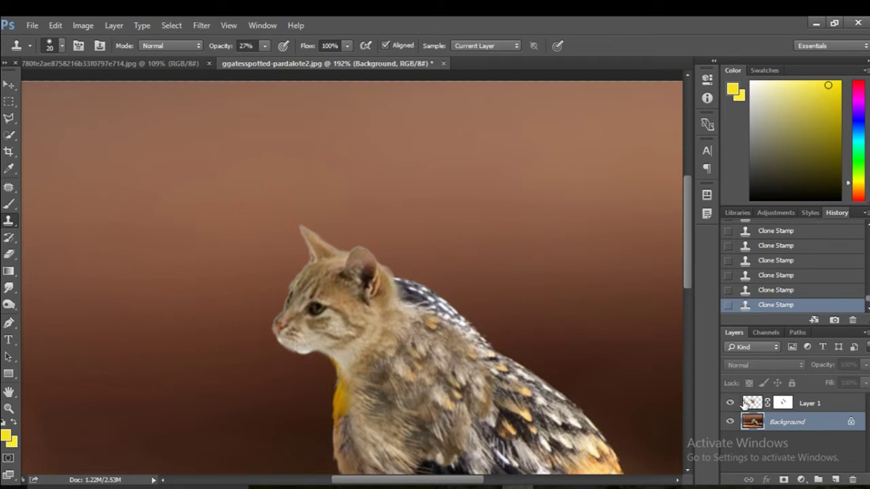
left_click(753, 403)
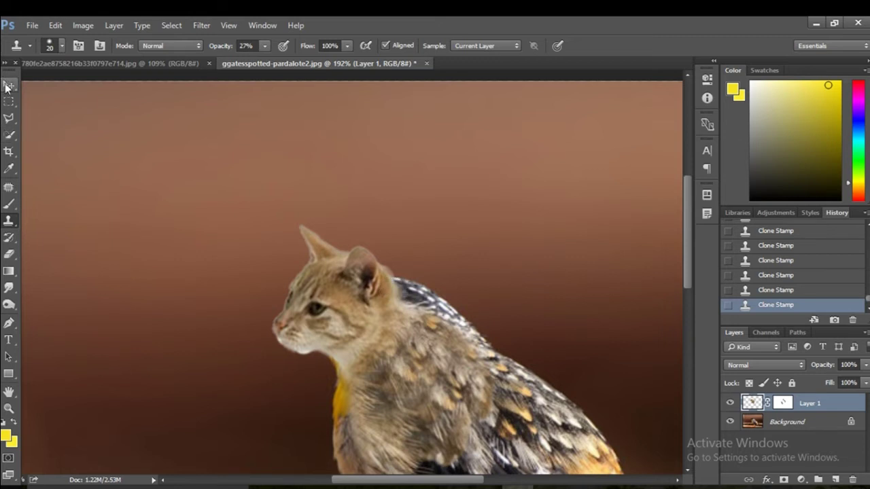
Darken the feathers behind the cat's ear with three Burn tool strokes
left_click(9, 84)
scroll(327, 224, "down", 3)
scroll(310, 229, "down", 3)
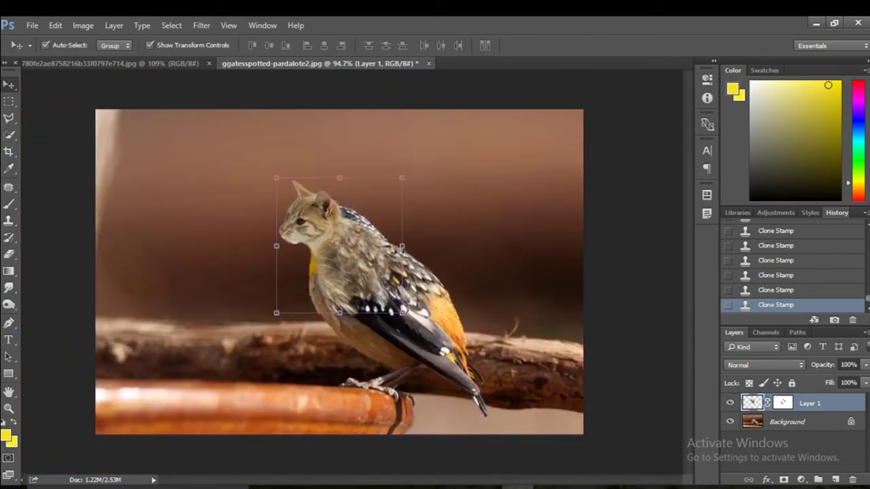
scroll(360, 194, "up", 2)
scroll(367, 201, "up", 2)
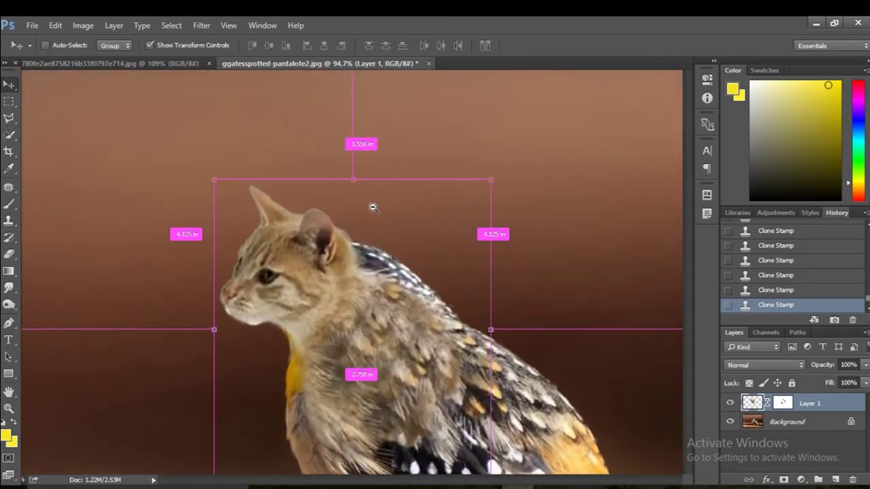
scroll(372, 207, "up", 1)
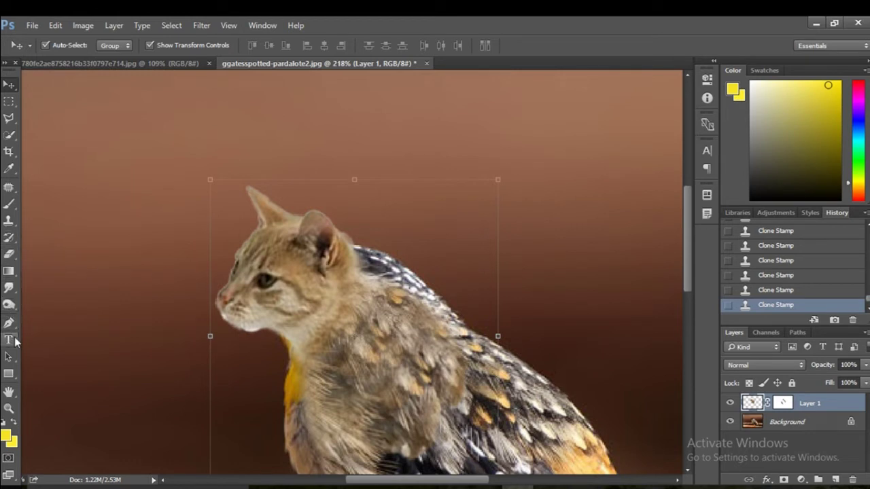
left_click(9, 305)
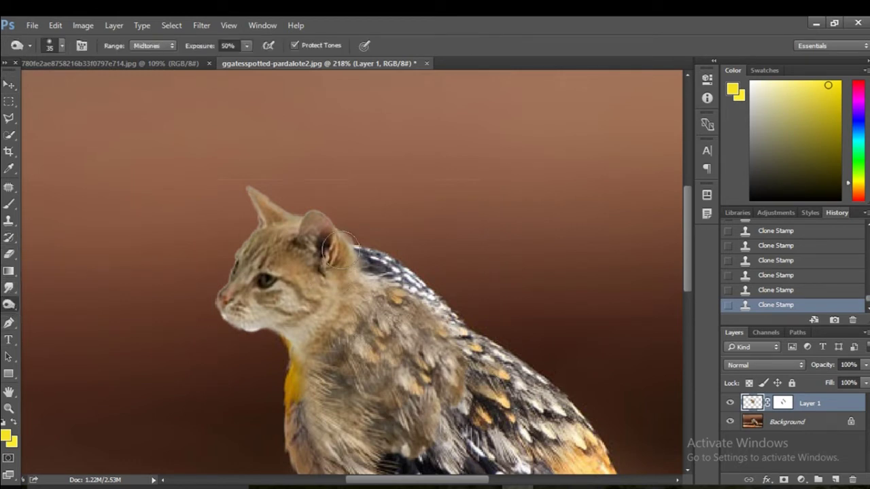
mouse_move(331, 286)
left_mouse_down()
mouse_move(327, 238)
mouse_move(345, 242)
mouse_move(348, 255)
left_mouse_up()
left_click_drag(345, 246, 367, 269)
mouse_move(360, 238)
left_mouse_down()
mouse_move(369, 255)
mouse_move(344, 248)
mouse_move(374, 278)
left_mouse_up()
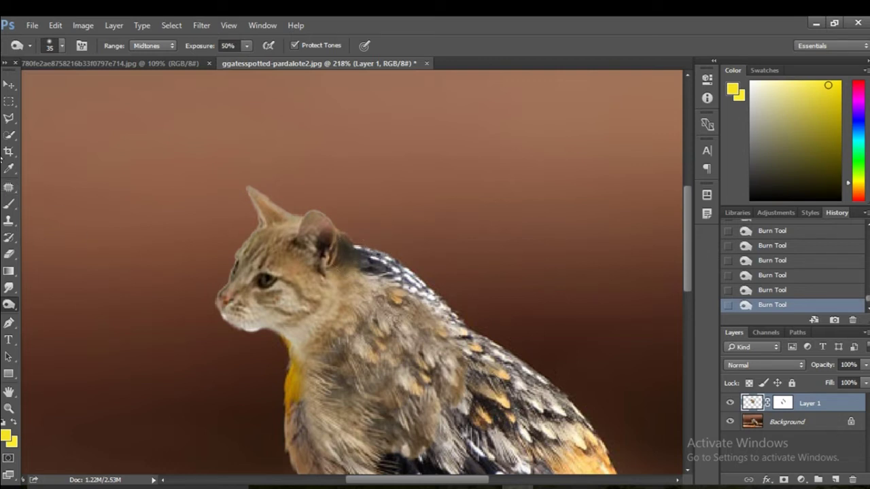
left_click(9, 119)
scroll(349, 226, "up", 3)
Outline the stray patch behind the ear with the Polygonal Lasso and cut it out
scroll(371, 236, "up", 3)
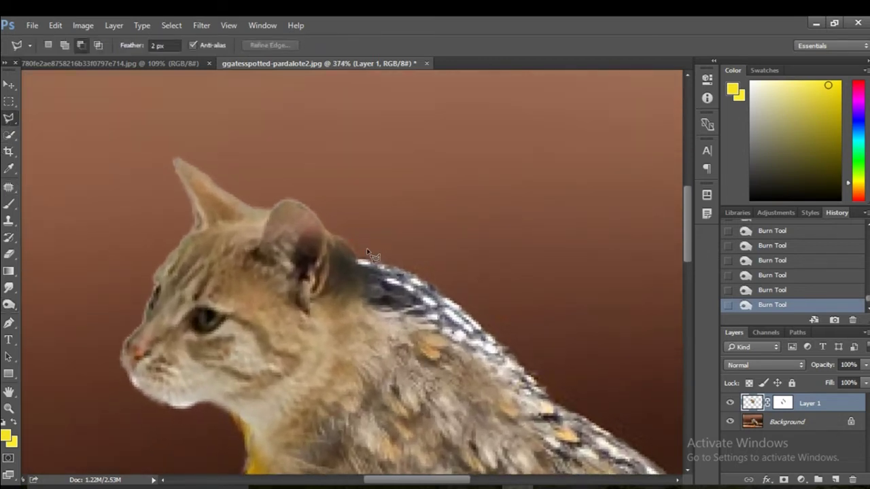
left_click(327, 238)
left_click(319, 199)
left_click(382, 217)
left_click(403, 239)
left_click(367, 263)
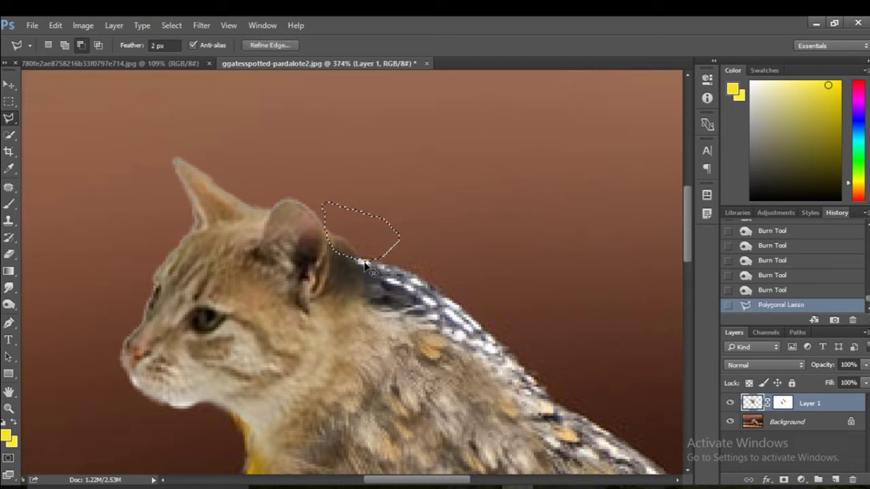
key("ctrl+x")
Widen the cat-head layer from its corner to about 108% width and 101% height
left_click(9, 84)
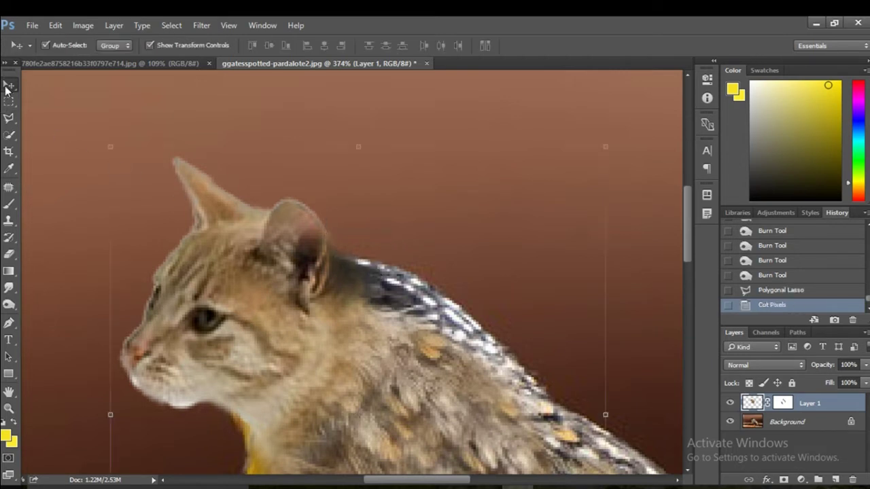
scroll(316, 251, "down", 3)
scroll(279, 254, "down", 1)
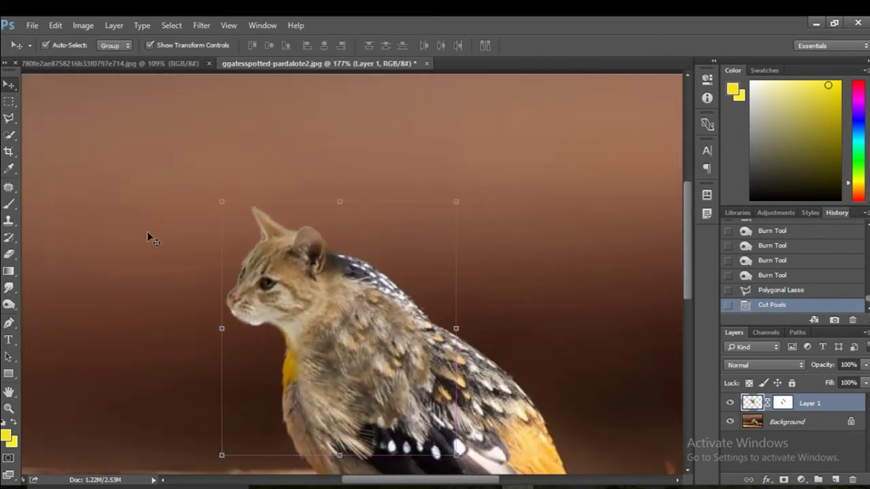
scroll(361, 289, "down", 2)
scroll(339, 291, "up", 2)
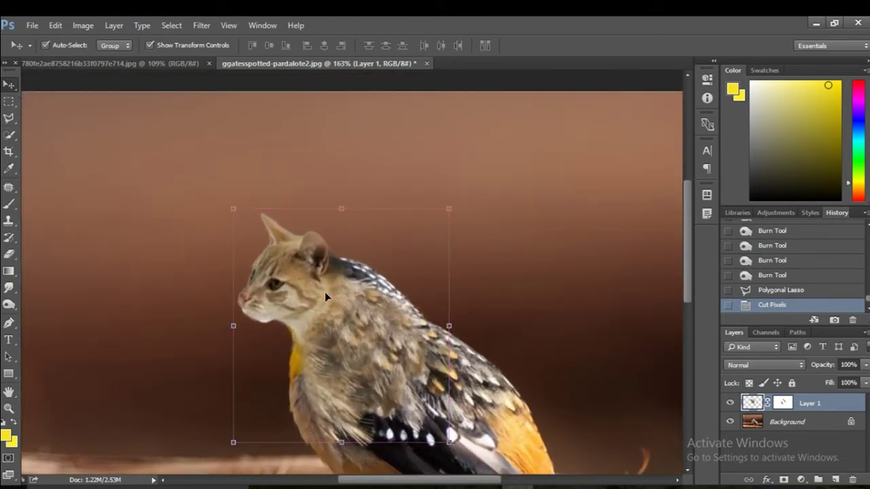
left_click_drag(449, 208, 460, 204)
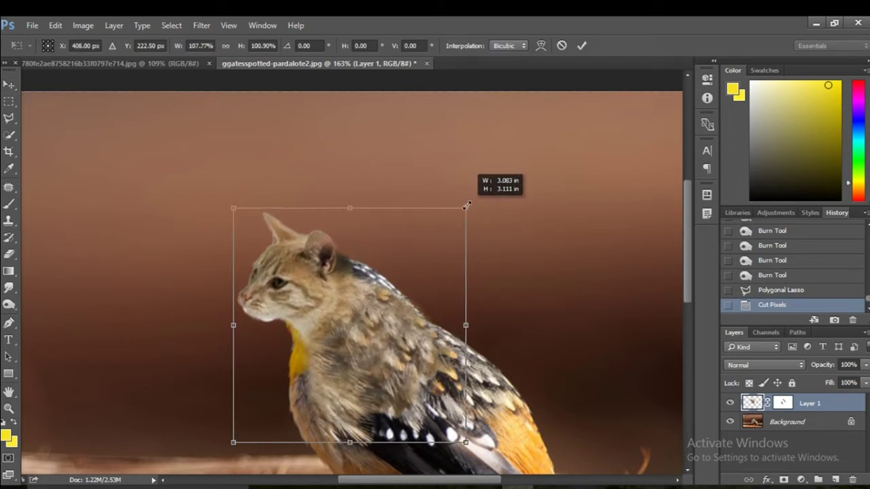
left_click_drag(460, 204, 469, 208)
left_click(582, 46)
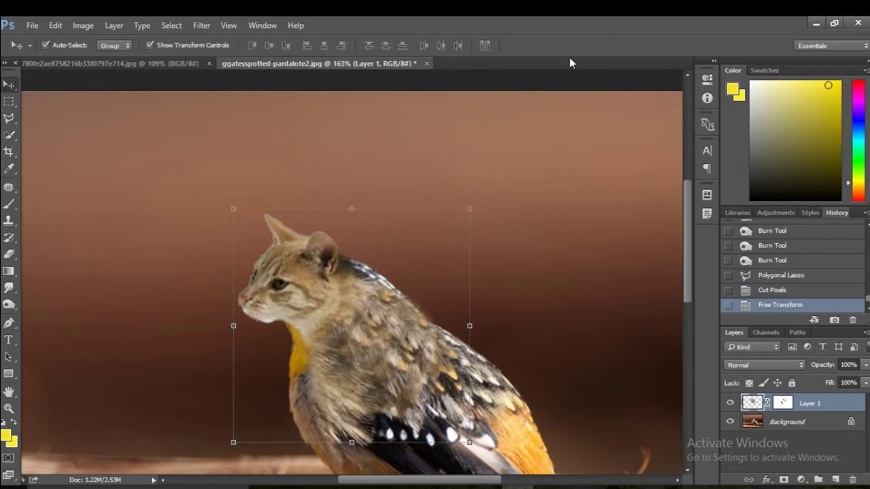
scroll(496, 236, "down", 3)
scroll(496, 236, "down", 2)
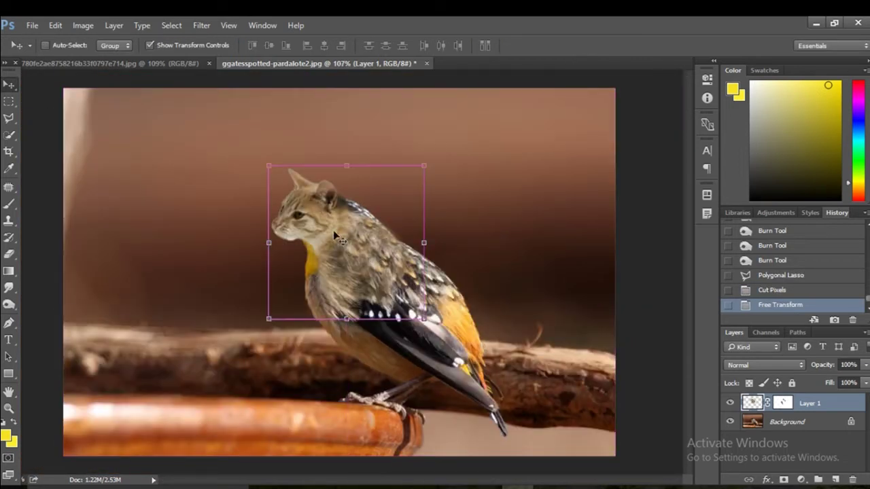
scroll(365, 244, "up", 2)
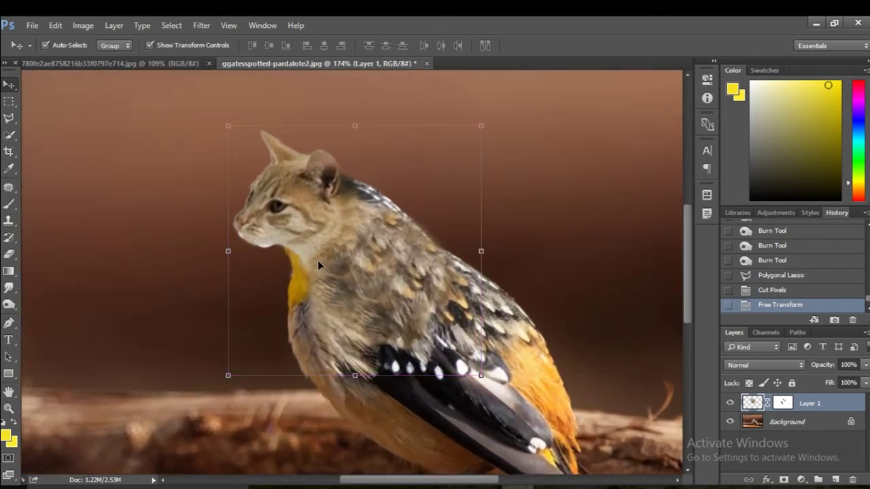
left_click(9, 203)
left_click_drag(303, 259, 308, 265)
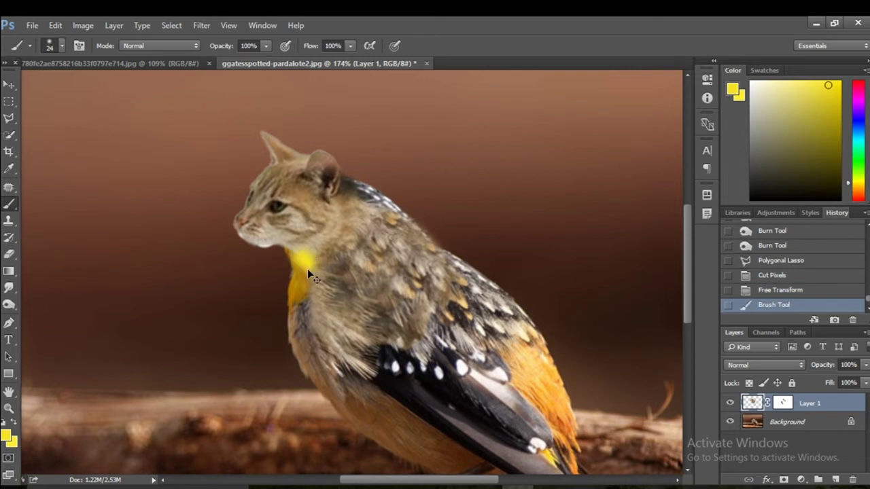
key("ctrl+z")
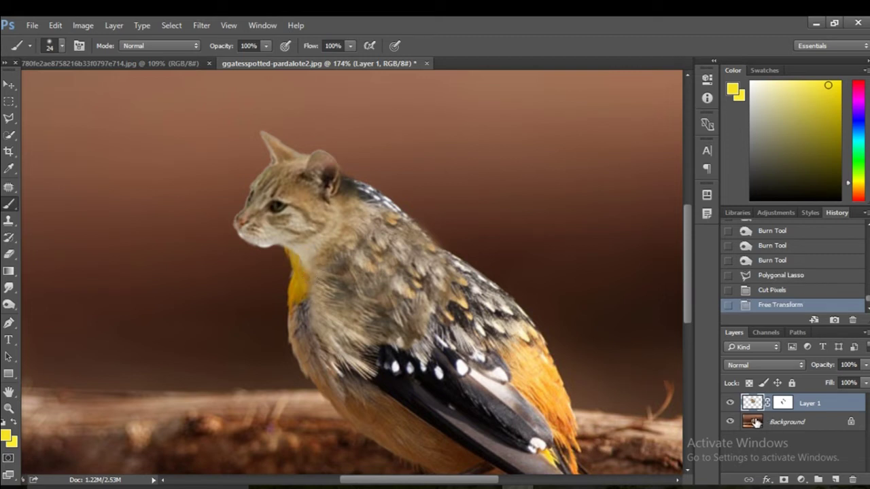
left_click(756, 423)
left_click(783, 404)
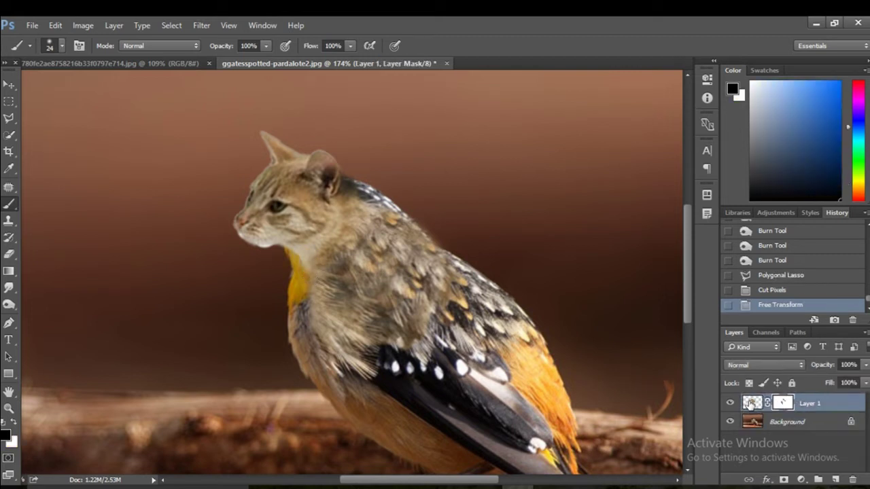
left_click(751, 403)
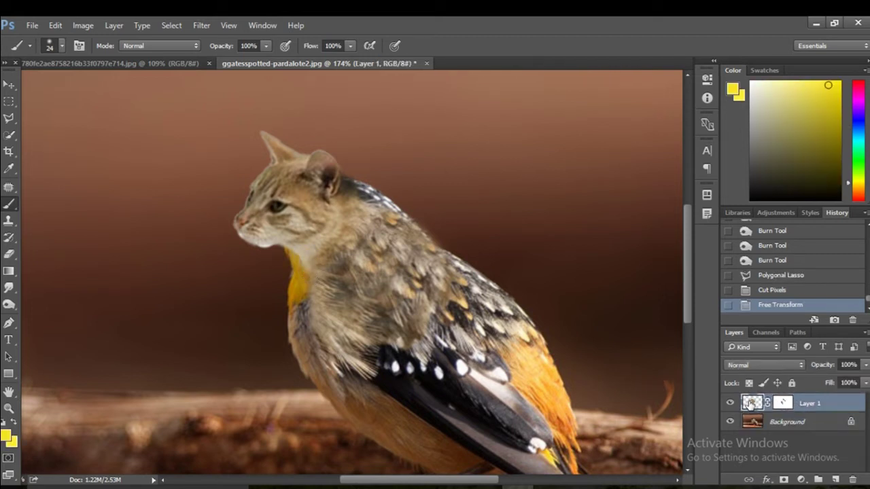
left_click(288, 252)
key("ctrl+z")
Set the background colour to white and the foreground colour to black
left_click(16, 440)
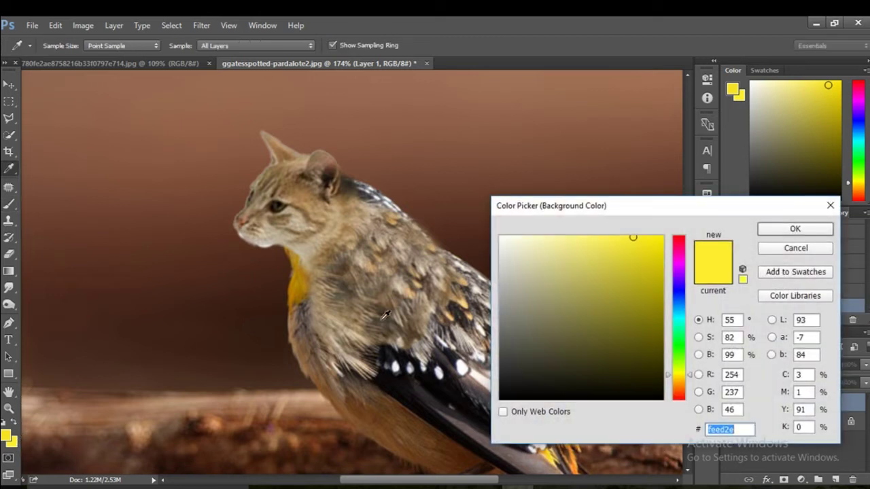
left_click(501, 246)
left_click(795, 229)
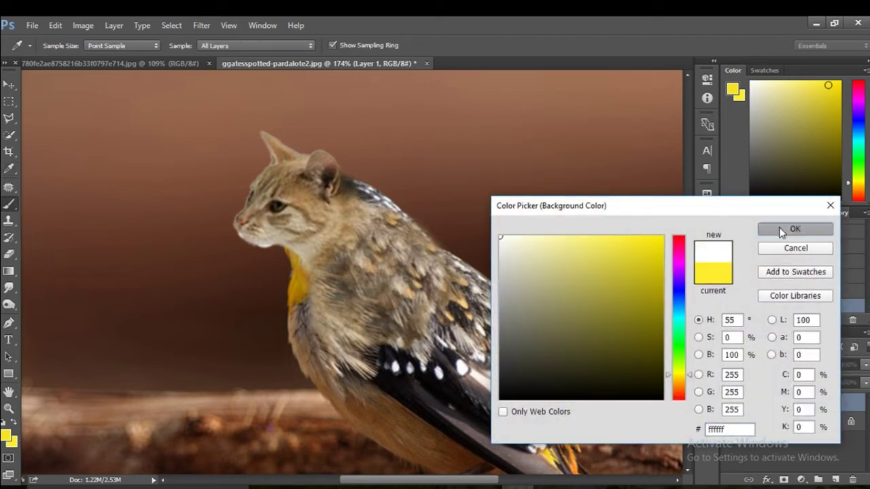
left_click(6, 436)
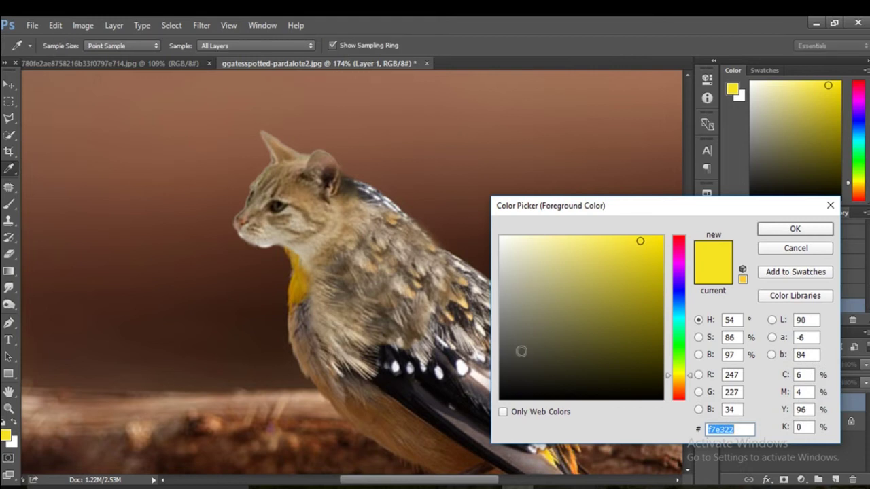
left_click(501, 400)
left_click(783, 231)
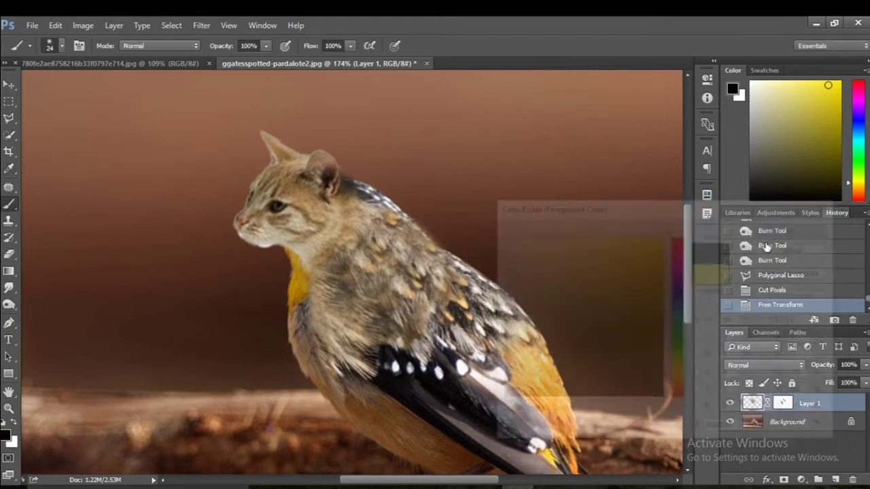
Paint black on Layer 1's mask at the neck edge to reveal the yellow throat
left_click(783, 403)
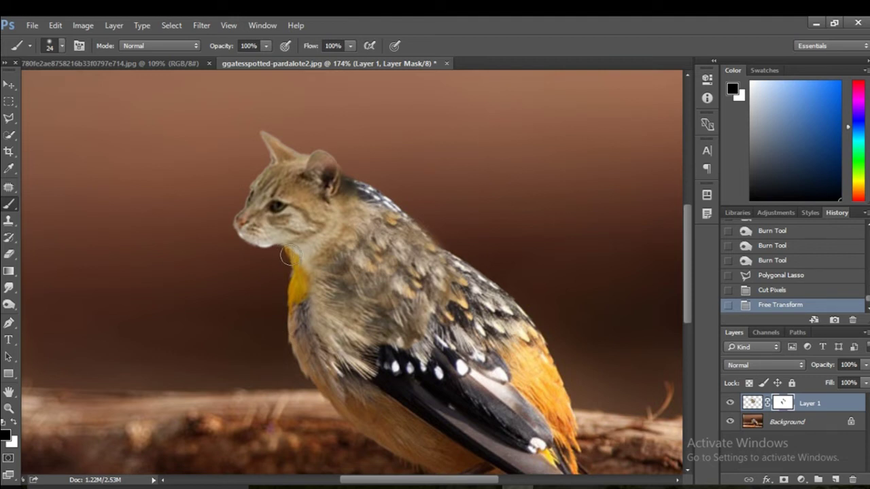
mouse_move(287, 253)
left_mouse_down()
mouse_move(294, 258)
mouse_move(286, 256)
left_mouse_up()
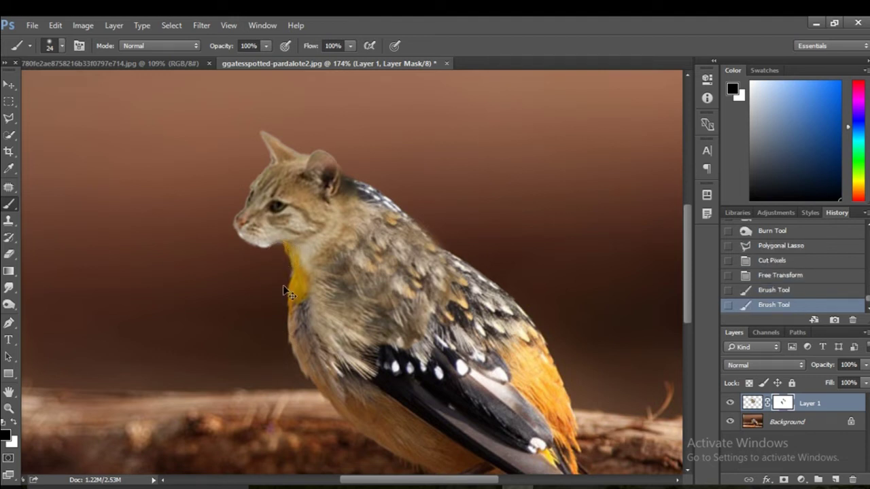
key("ctrl+z")
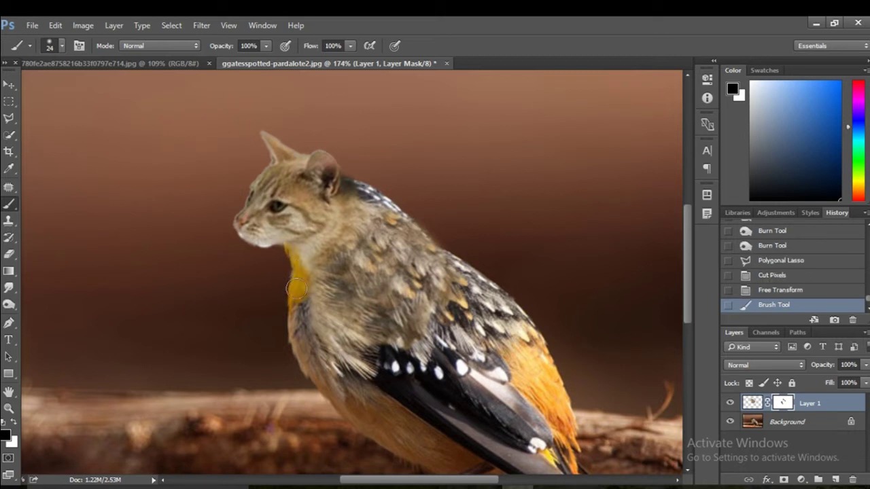
left_click_drag(305, 337, 286, 279)
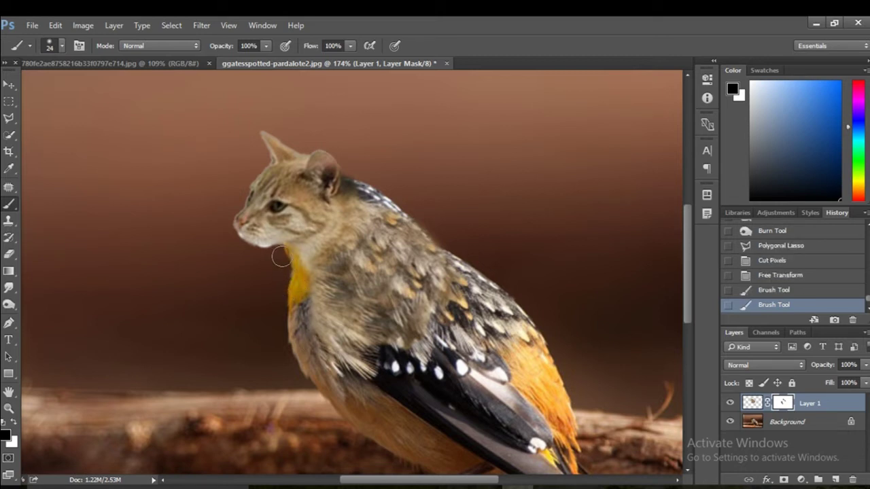
scroll(80, 123, "down", 3)
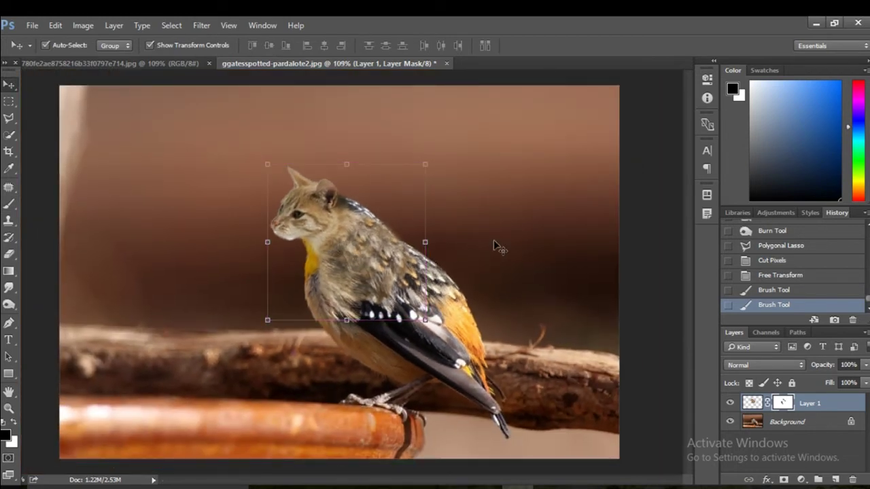
Resize the cat head to about 102% by 97% and nudge it up and left
key("ctrl+2")
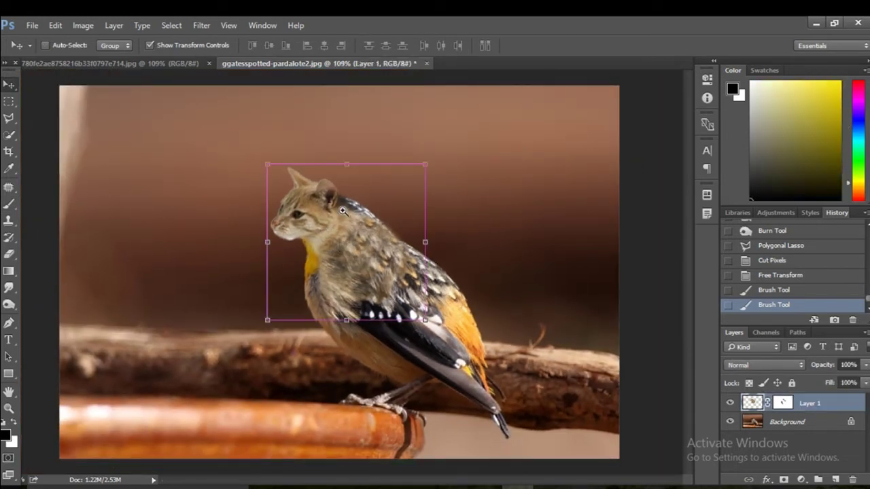
scroll(358, 213, "up", 1)
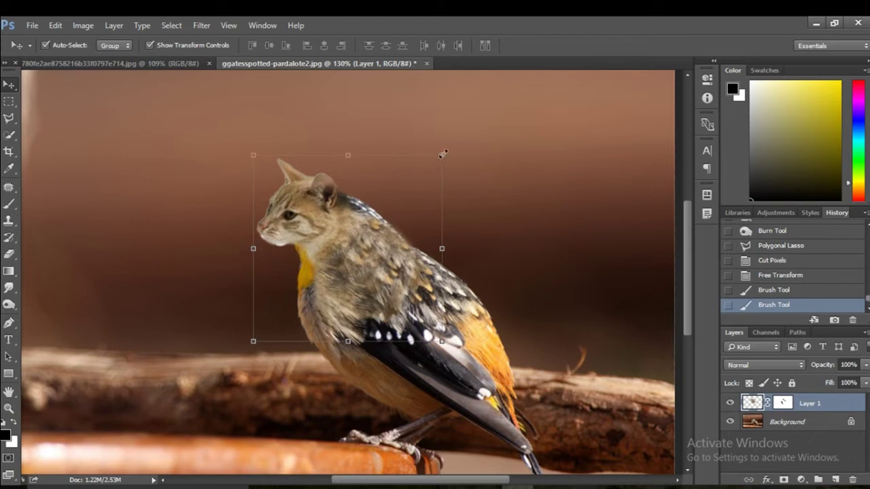
left_click_drag(442, 155, 451, 155)
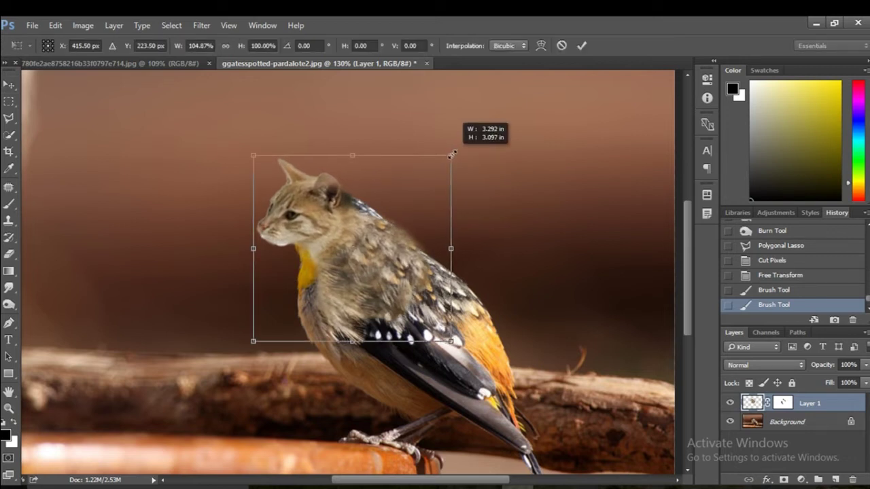
left_click_drag(452, 155, 446, 160)
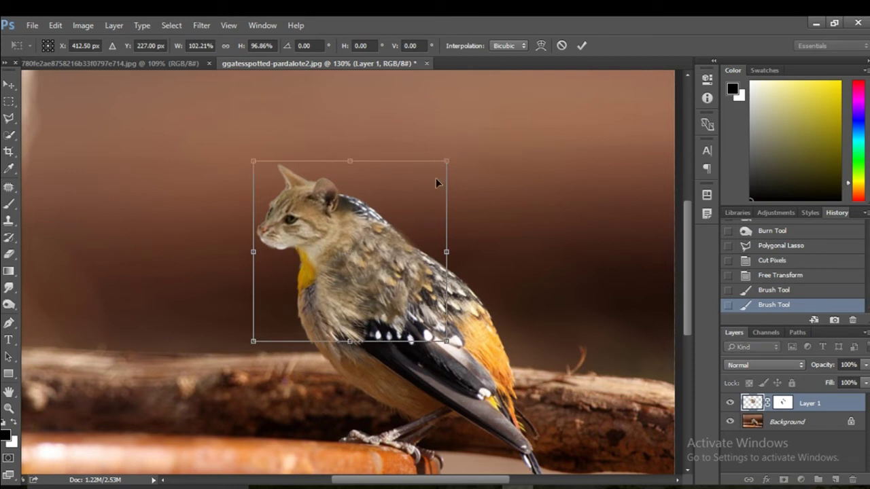
key("Return")
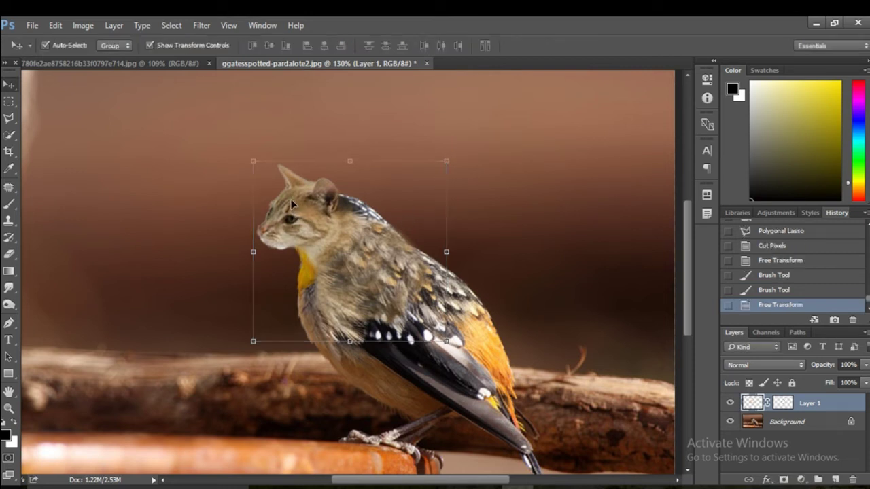
left_click_drag(350, 193, 340, 189)
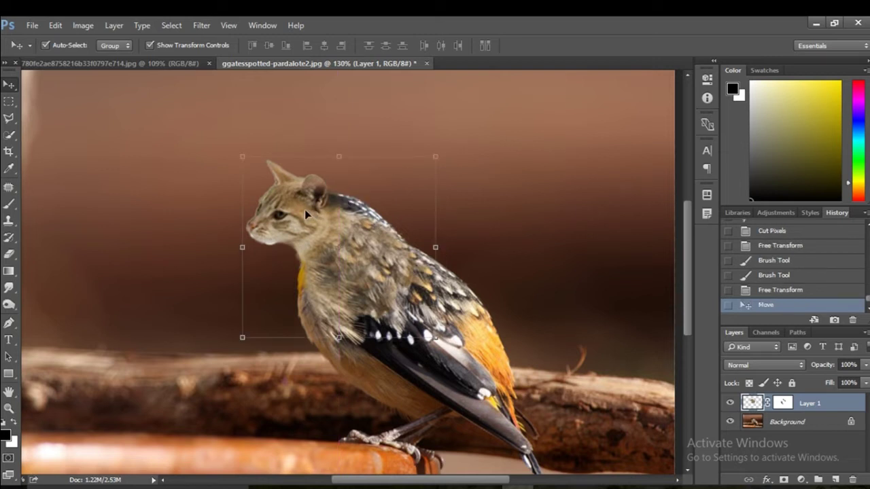
left_click(534, 208)
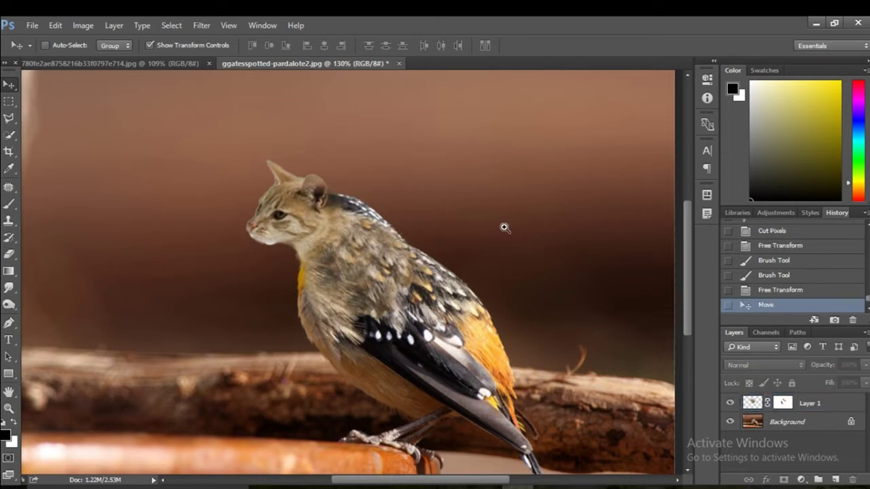
Paint black on the cat head's layer mask over the bird's back to reveal its feathers
left_click_drag(504, 227, 509, 237)
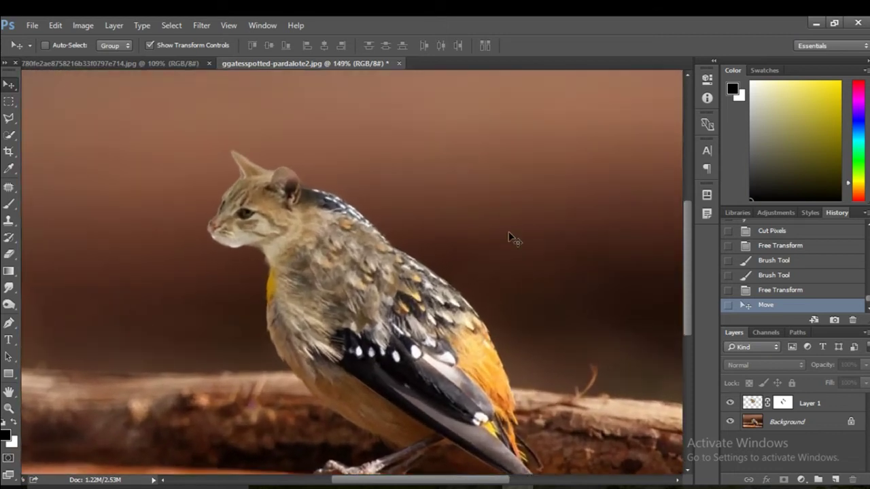
key("ctrl")
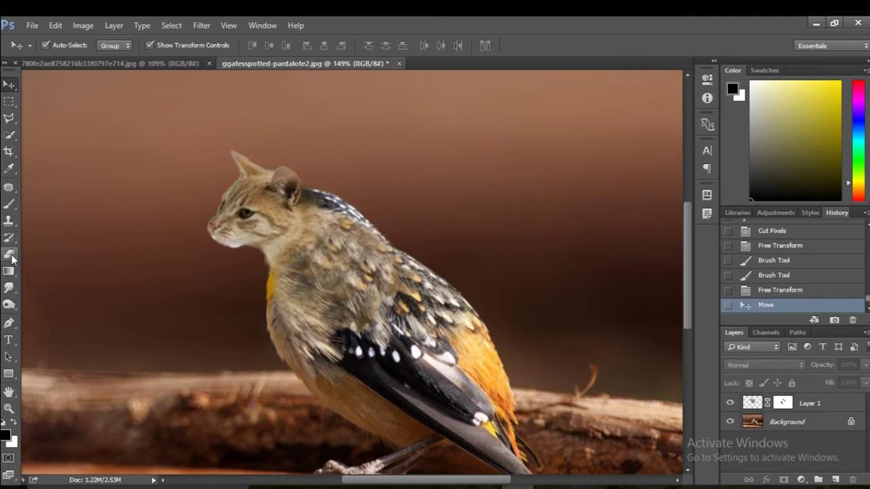
left_click(9, 204)
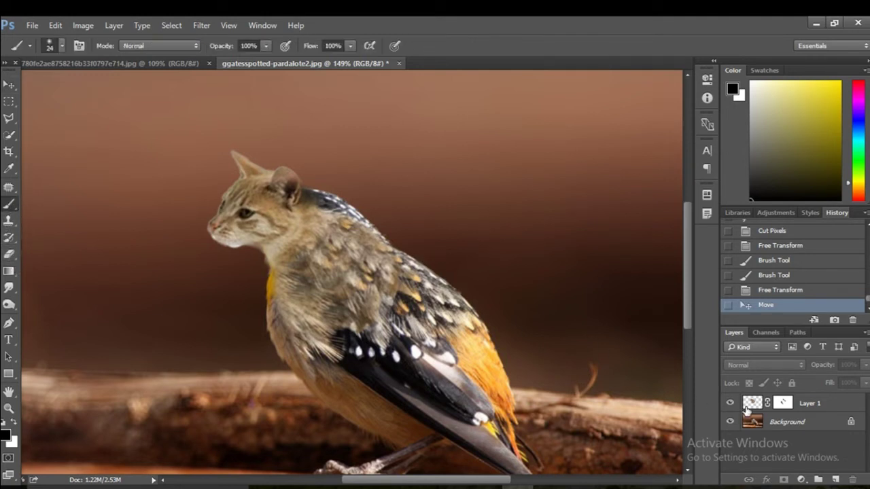
left_click(754, 402)
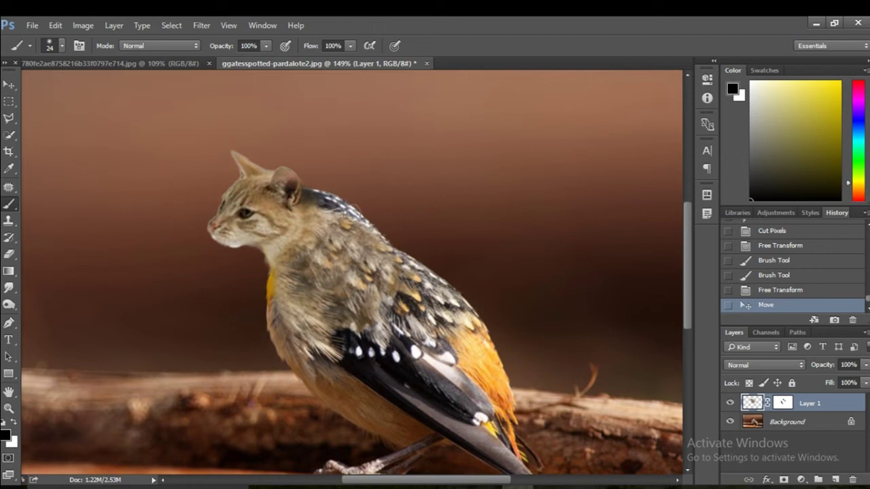
mouse_move(360, 214)
left_mouse_down()
mouse_move(418, 286)
mouse_move(447, 301)
left_mouse_up()
key("ctrl+z")
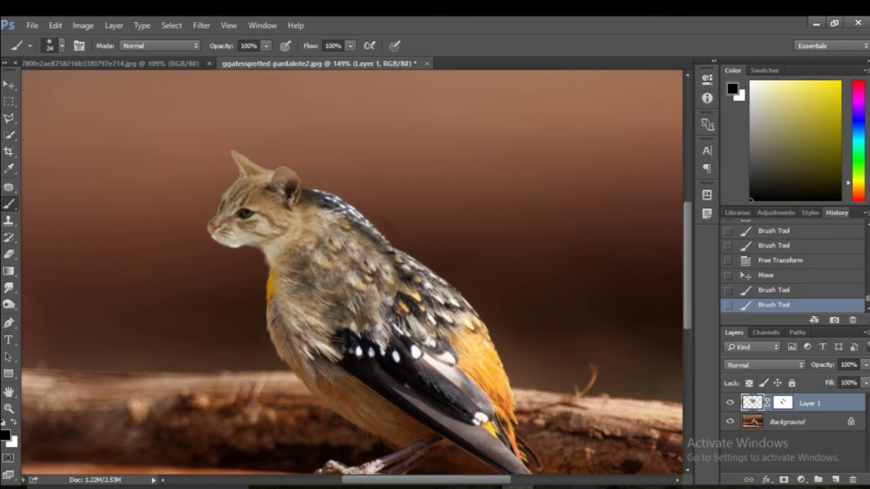
double_click(781, 403)
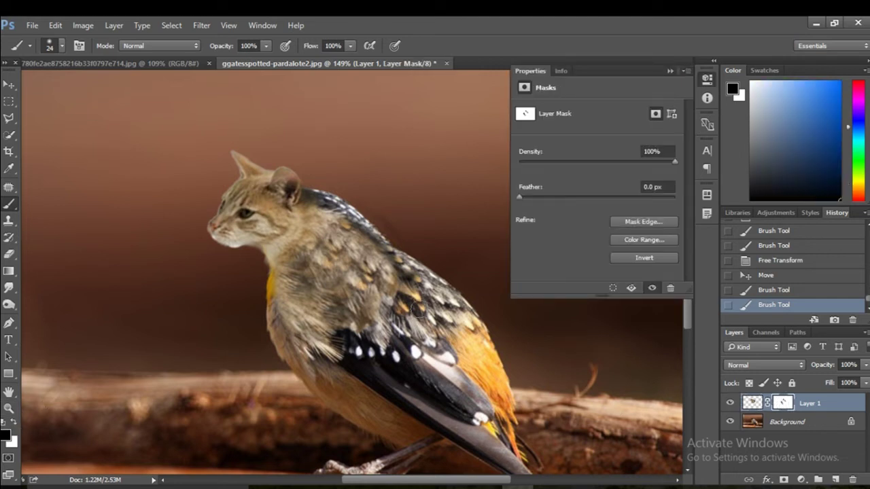
mouse_move(391, 254)
left_mouse_down()
mouse_move(440, 297)
mouse_move(367, 224)
mouse_move(399, 235)
mouse_move(329, 190)
left_mouse_up()
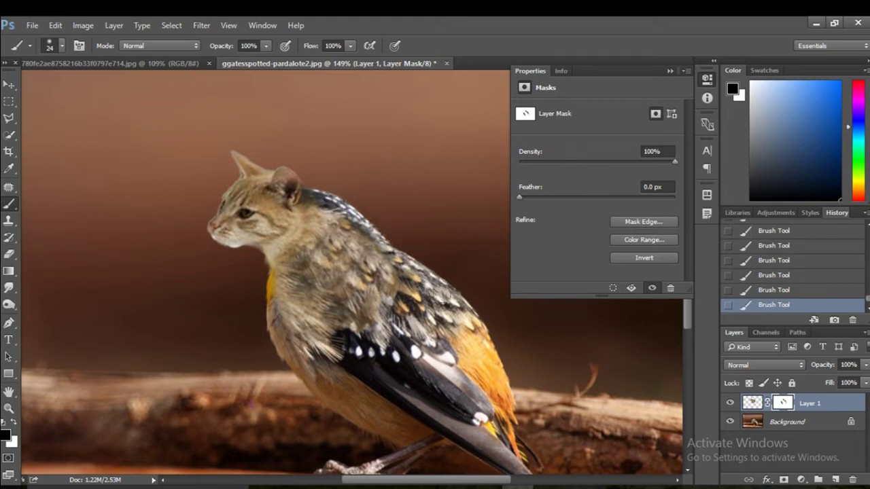
Blend the chest feathers below the neck and compare mask strokes through history steps
left_click_drag(275, 293, 314, 348)
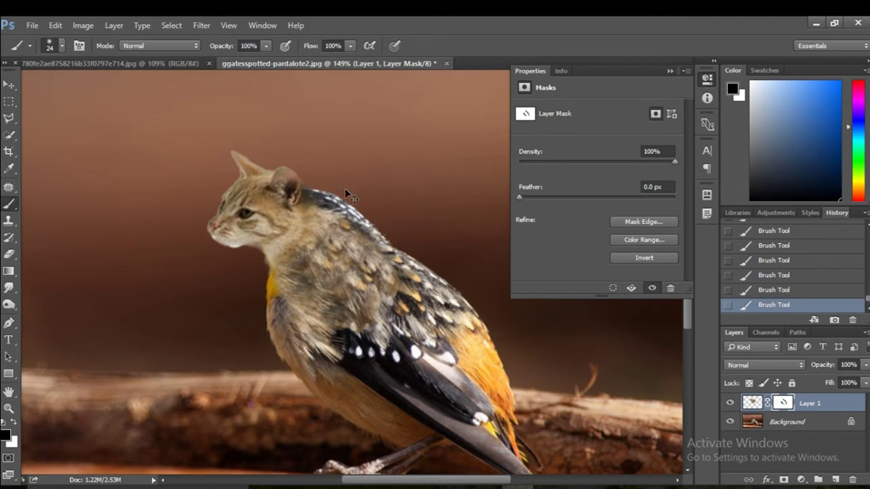
key("ctrl+alt+z")
key("ctrl+alt+z")
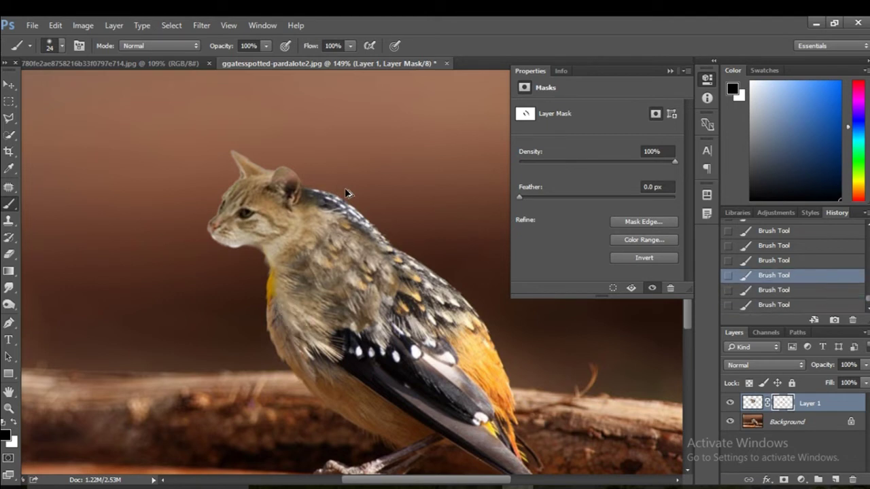
key("ctrl+alt+z")
key("ctrl+alt+z")
key("ctrl+alt+z")
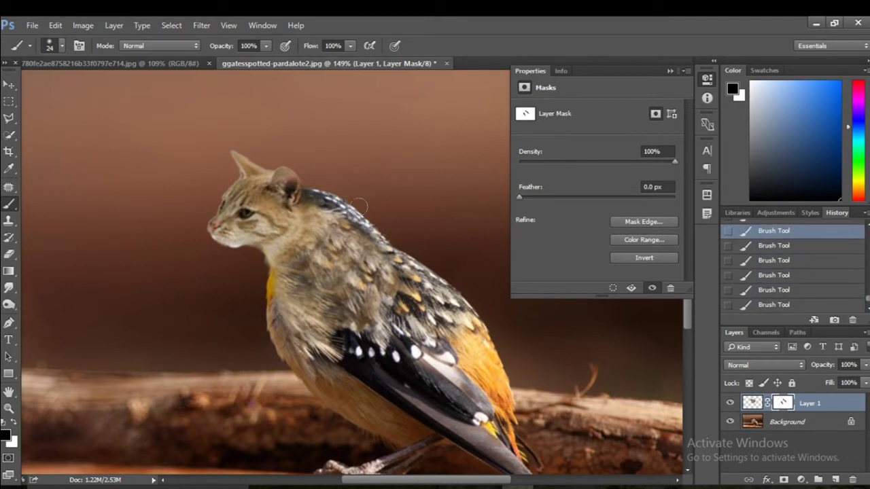
key("ctrl+shift+z")
key("ctrl+shift+z")
key("ctrl+shift+z")
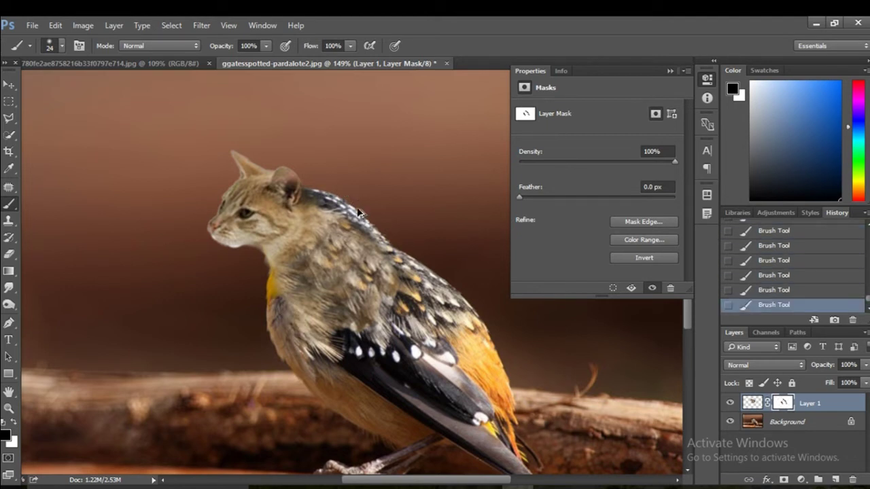
key("ctrl+alt+z")
key("ctrl+shift+z")
left_click(10, 84)
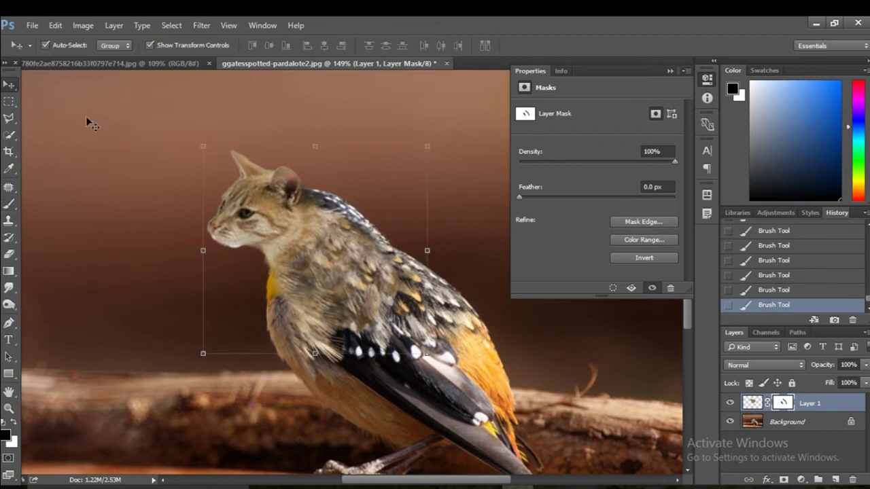
left_click(471, 123)
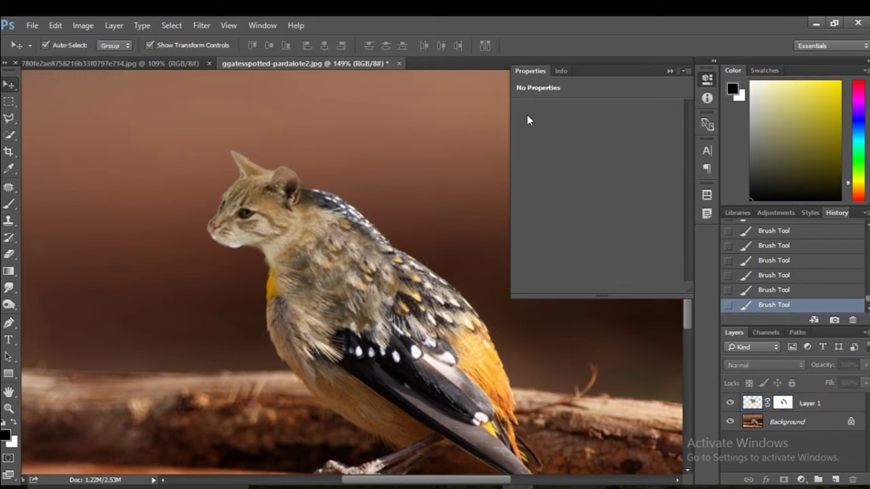
Burn the Background layer's neck and back along the neck-to-wing edge
left_click(670, 71)
left_click_drag(442, 230, 410, 233)
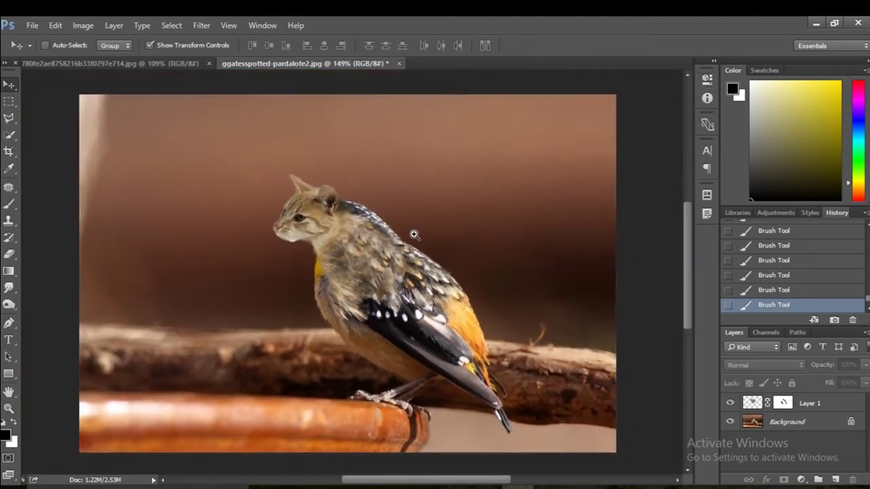
left_click_drag(335, 197, 406, 240)
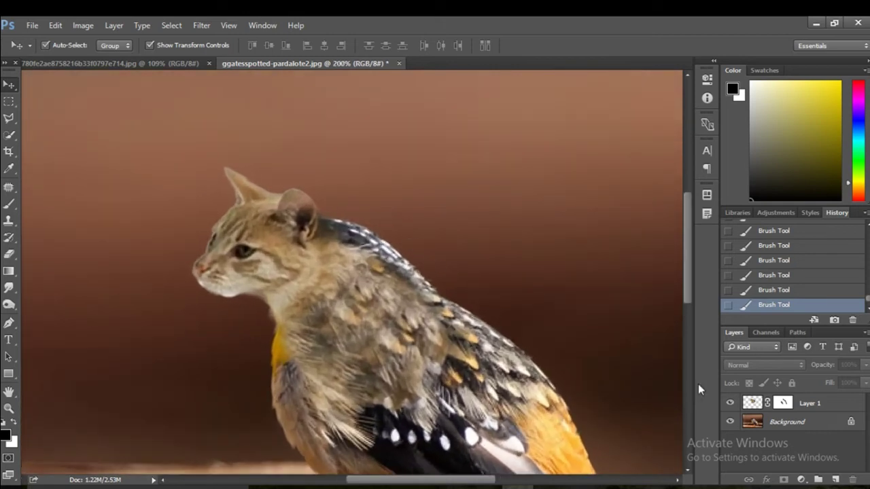
left_click(753, 422)
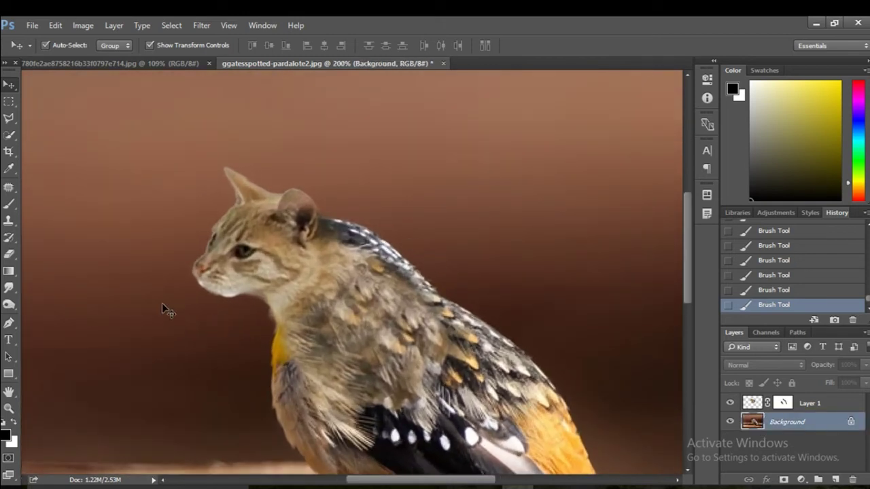
left_click(8, 305)
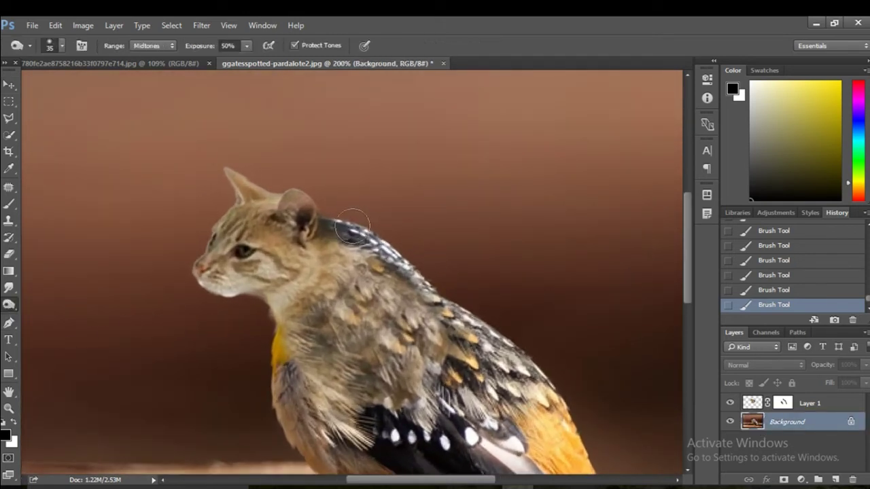
mouse_move(381, 242)
left_mouse_down()
mouse_move(336, 216)
mouse_move(375, 252)
mouse_move(416, 270)
mouse_move(469, 331)
left_mouse_up()
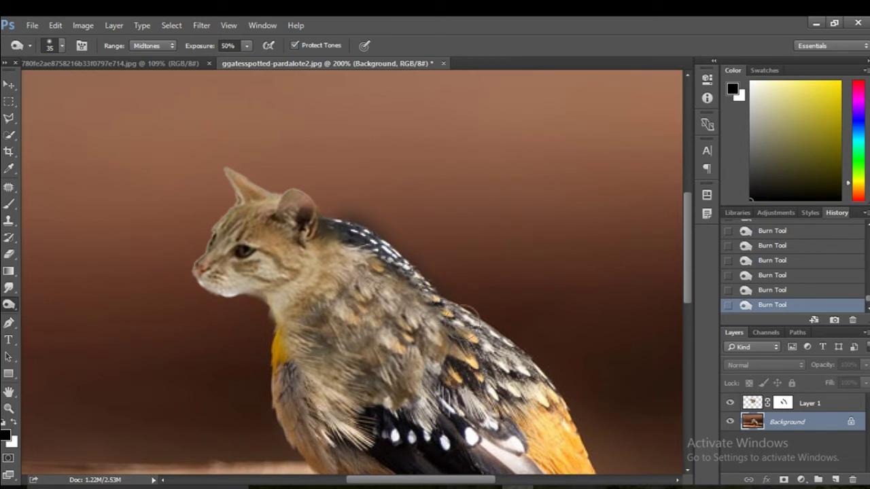
left_click_drag(359, 235, 414, 273)
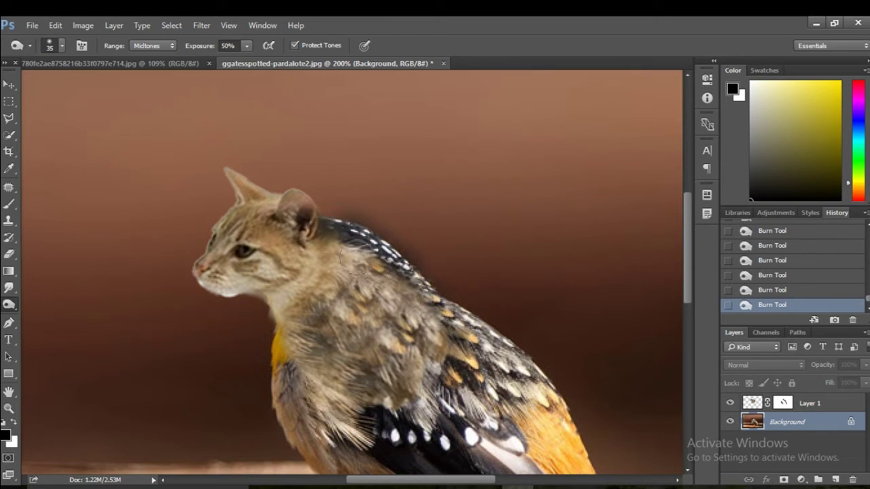
Undo two excess burn strokes and lightly darken the neck seam instead
left_click_drag(353, 261, 315, 269)
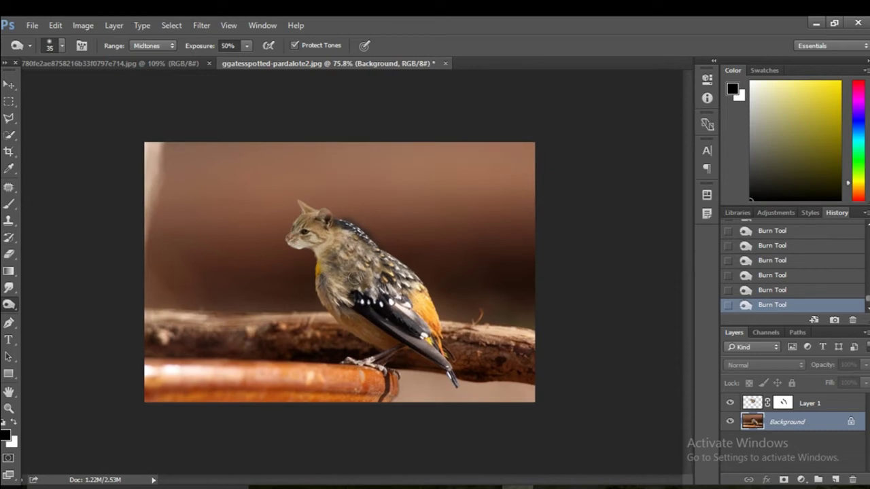
key("ctrl+alt+z")
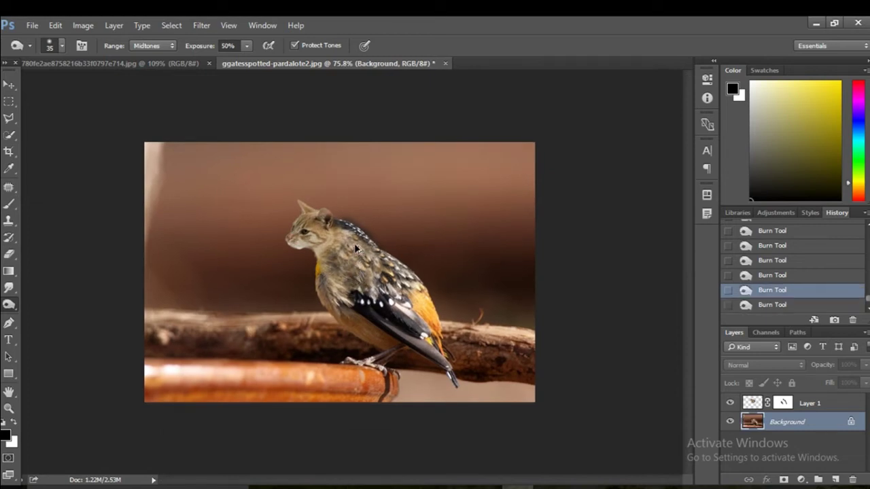
key("ctrl+alt+z")
key("ctrl+alt+z")
key("ctrl+alt+z")
key("ctrl+alt+z")
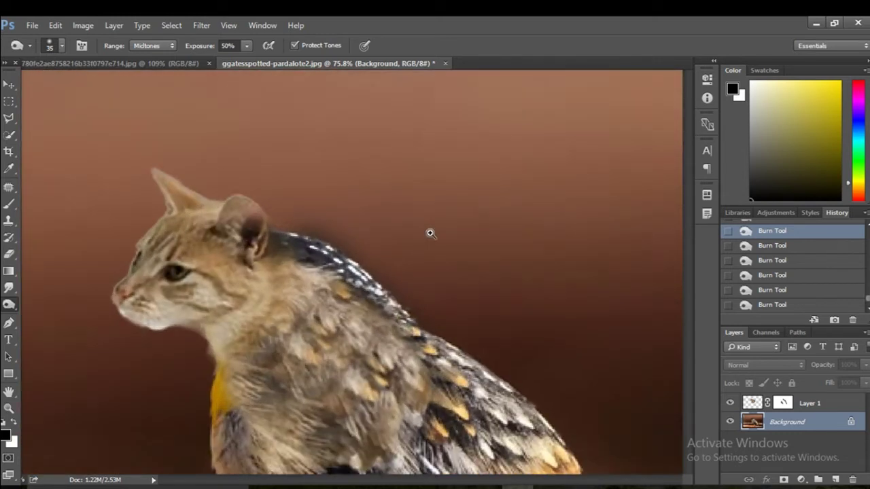
left_click_drag(363, 215, 435, 233)
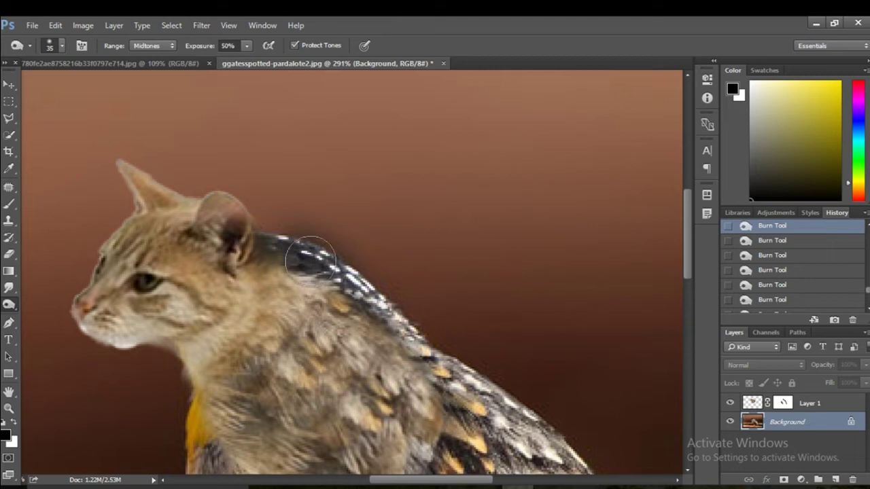
left_click_drag(299, 271, 380, 333)
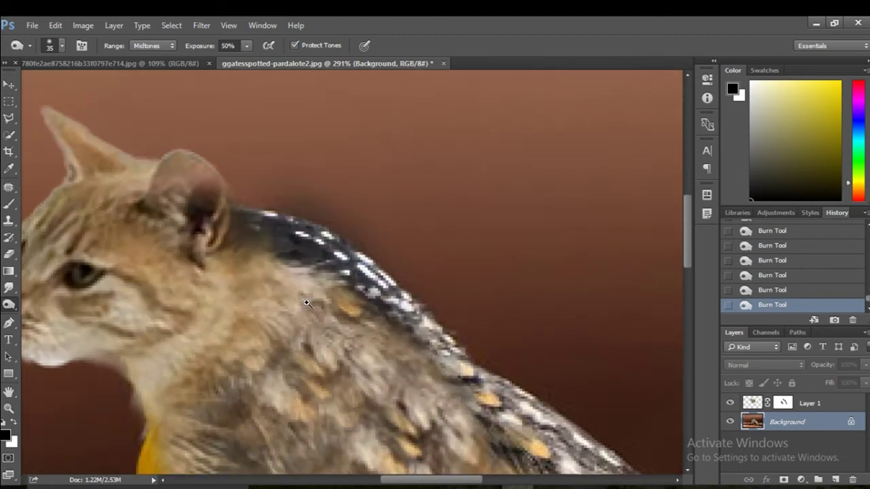
scroll(305, 301, "up", 2)
scroll(285, 299, "down", 3)
scroll(261, 295, "down", 2)
Paint black on Layer 1's mask to remove the hard edge around the cat's ear
scroll(261, 294, "down", 3)
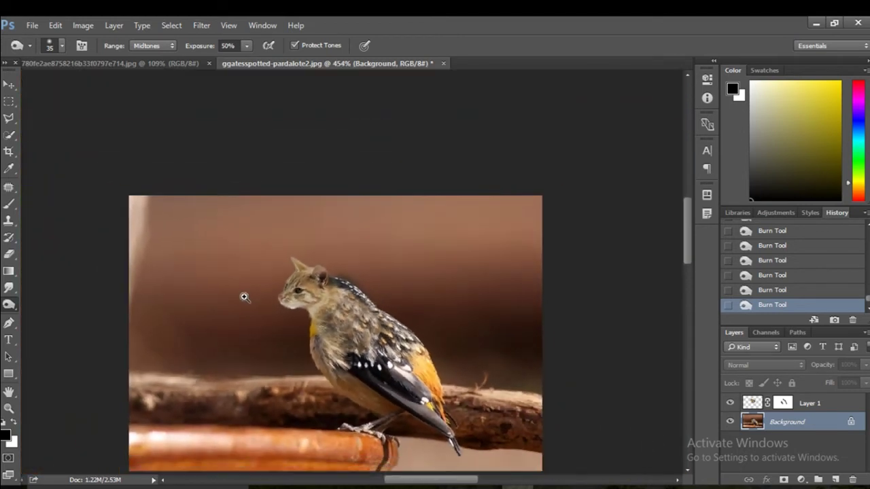
left_click(8, 85)
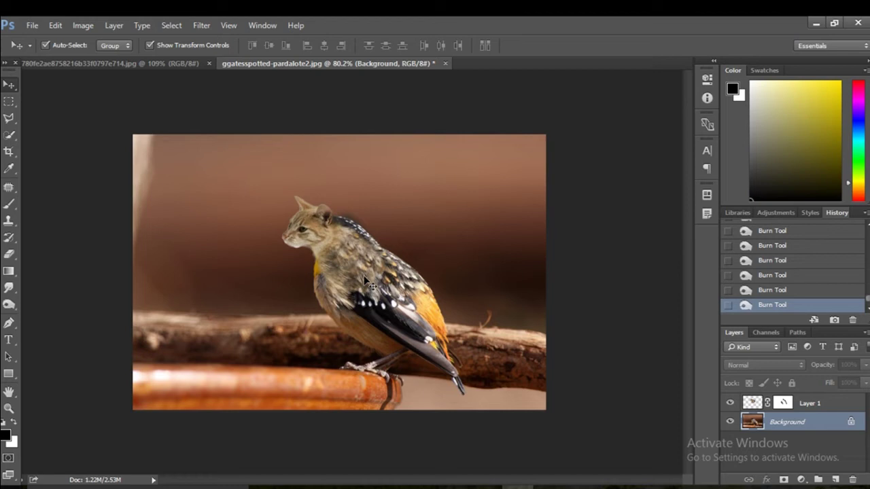
scroll(370, 285, "up", 3)
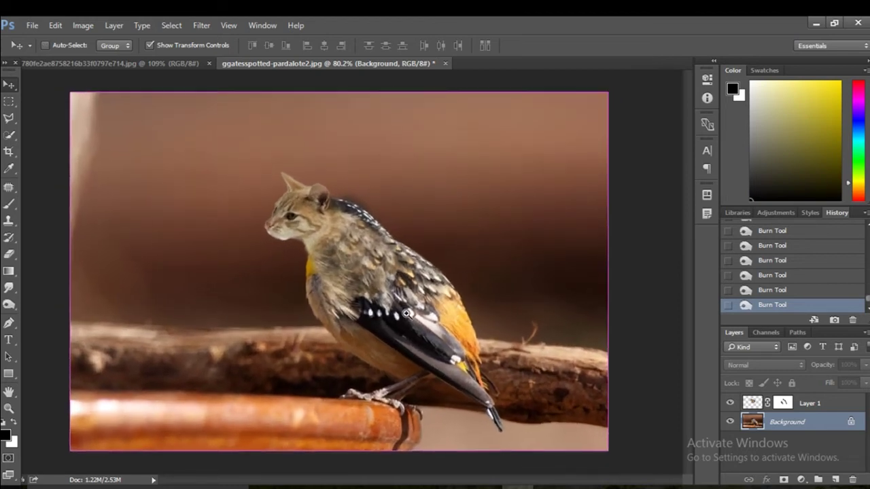
scroll(406, 314, "down", 1)
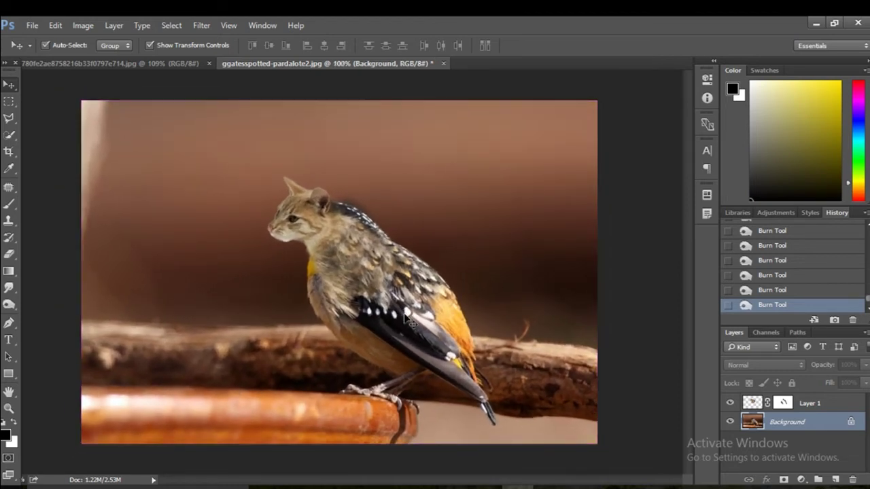
left_click(8, 134)
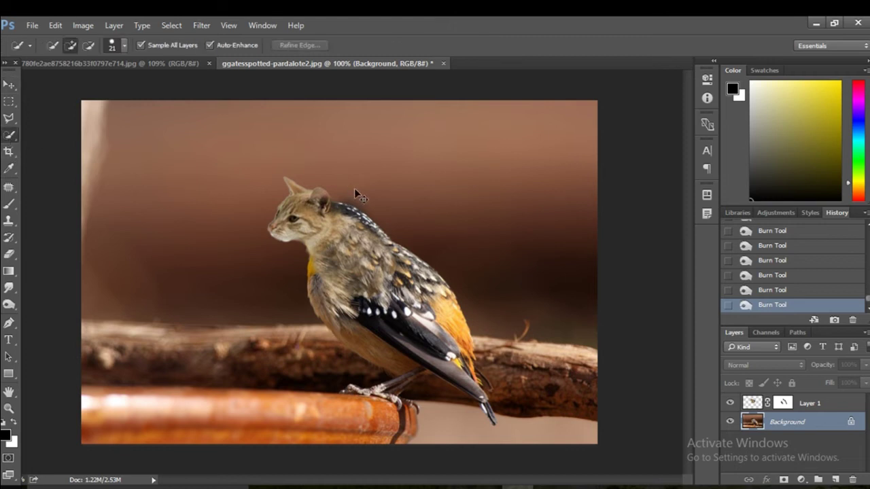
scroll(294, 216, "up", 1)
scroll(294, 216, "up", 2)
scroll(294, 217, "up", 1)
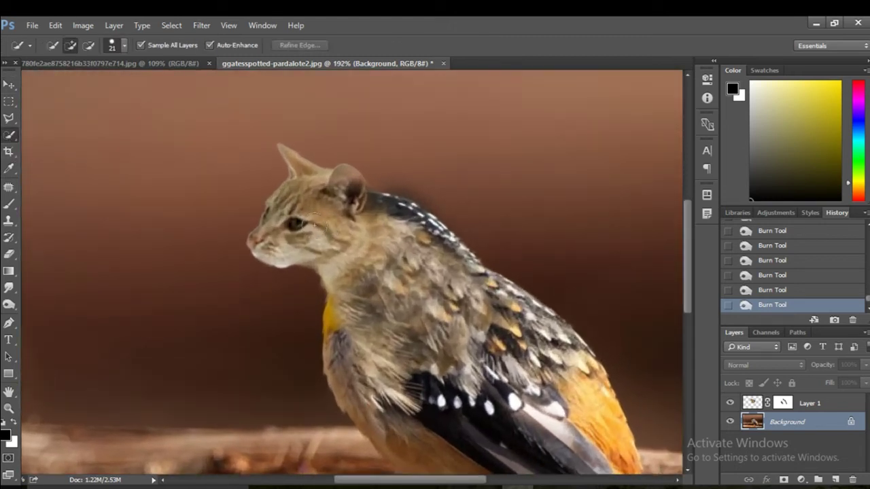
left_click(10, 205)
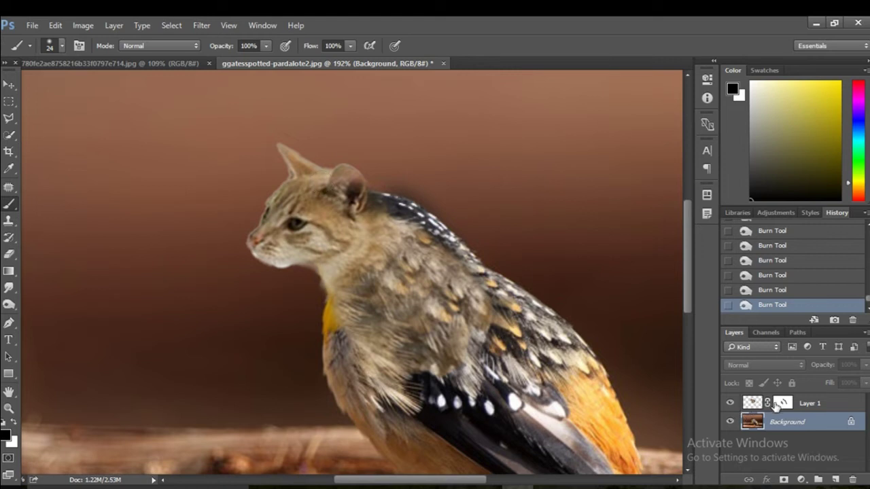
left_click(782, 404)
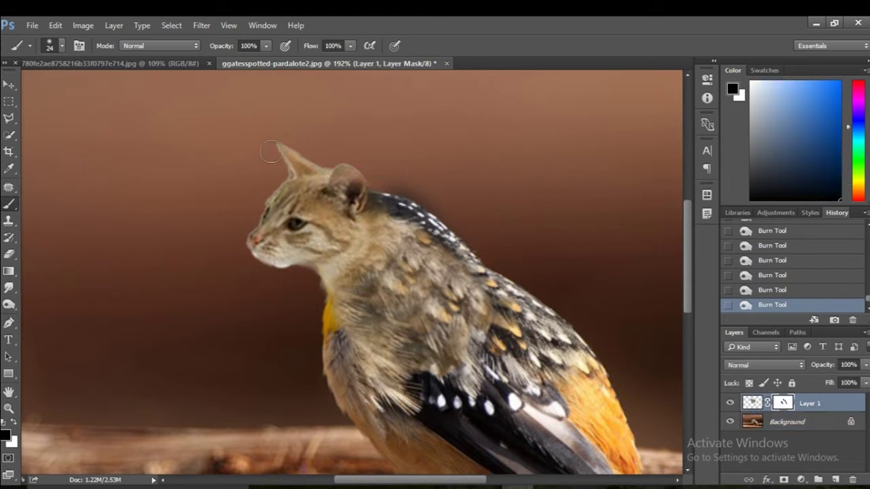
left_click_drag(279, 167, 282, 178)
left_click_drag(280, 161, 279, 180)
left_click_drag(285, 169, 281, 175)
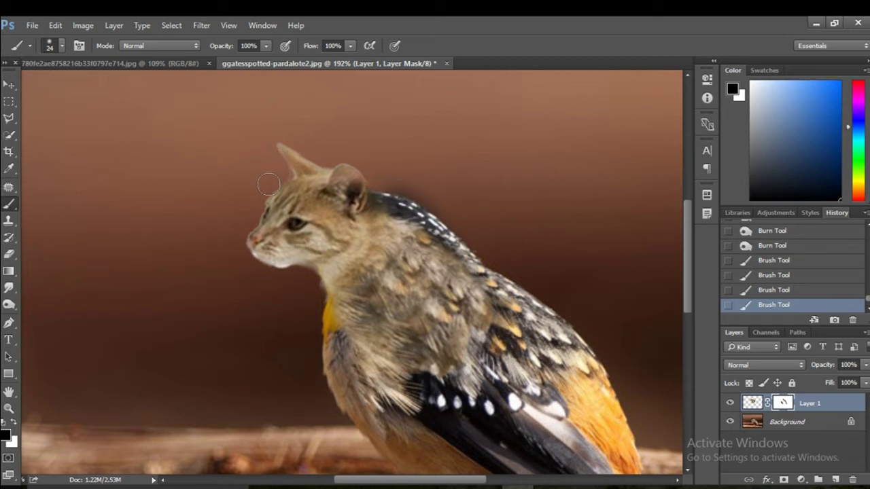
Mask away the hard edges along the cat's face, chin and neck
left_click_drag(258, 206, 249, 218)
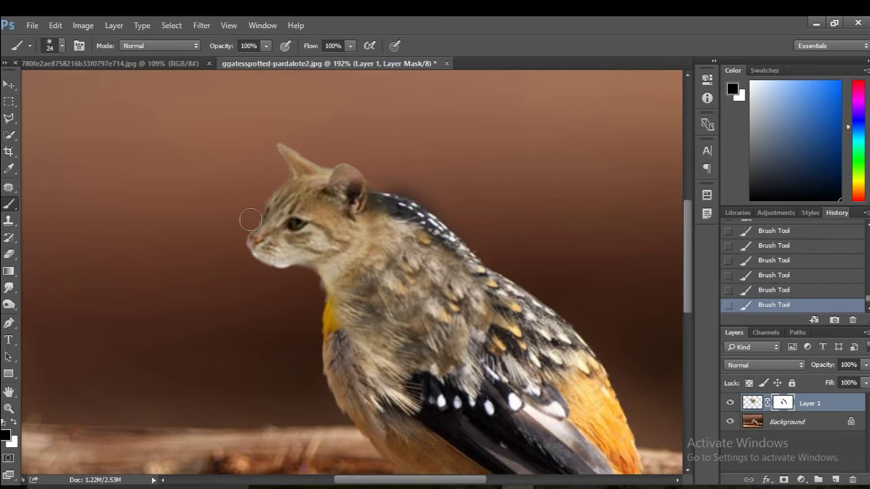
mouse_move(234, 247)
left_mouse_down()
mouse_move(270, 274)
mouse_move(304, 280)
left_mouse_up()
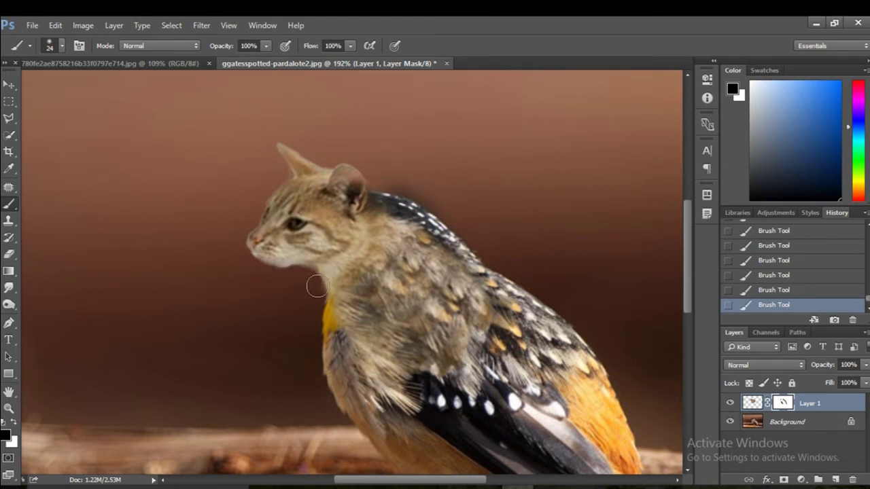
left_click_drag(316, 284, 319, 308)
scroll(398, 286, "down", 2)
scroll(407, 286, "up", 4)
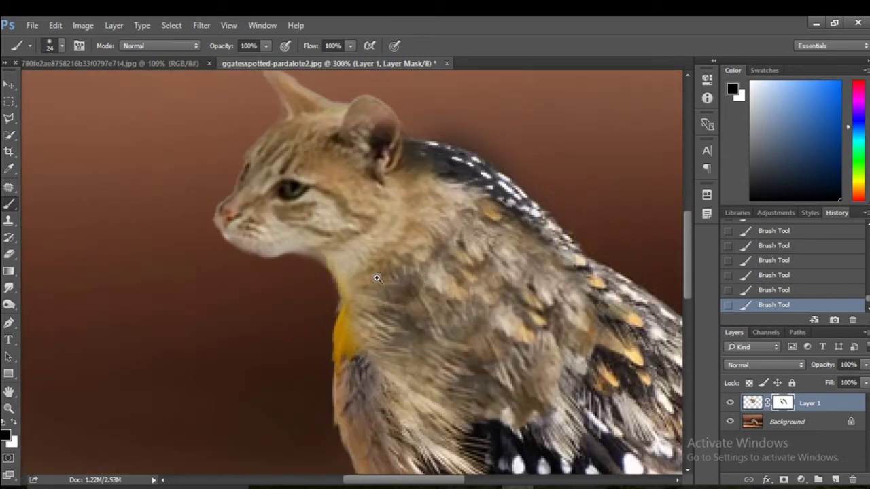
scroll(377, 278, "down", 2)
scroll(337, 283, "down", 2)
scroll(322, 288, "down", 1)
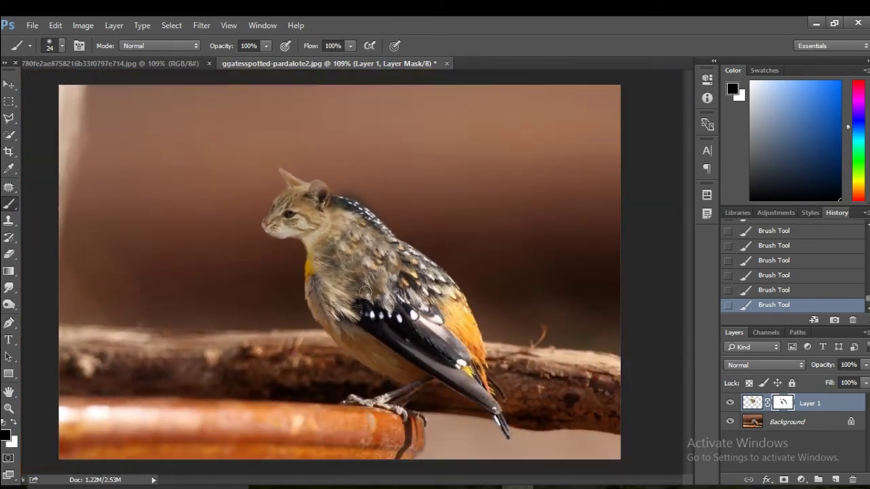
On Layer 0 of 166842468.jpg, Quick Select the milk stream from jug to bowl rim
left_click(9, 84)
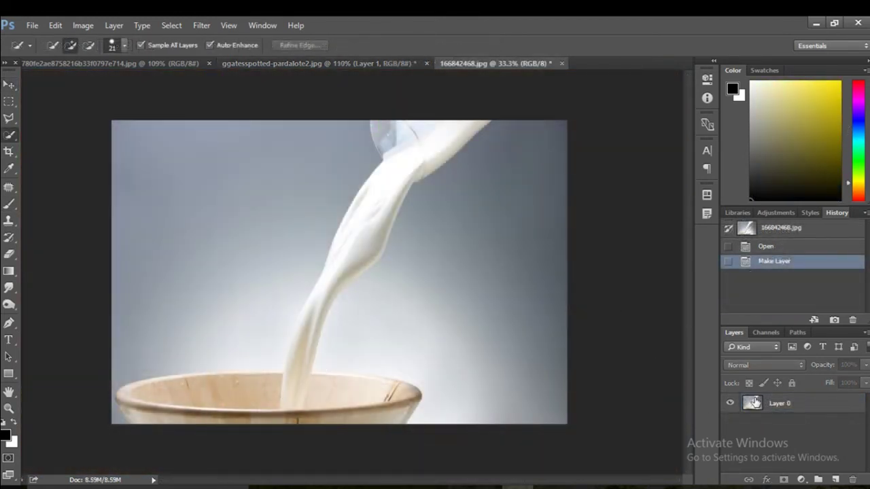
left_click(753, 403)
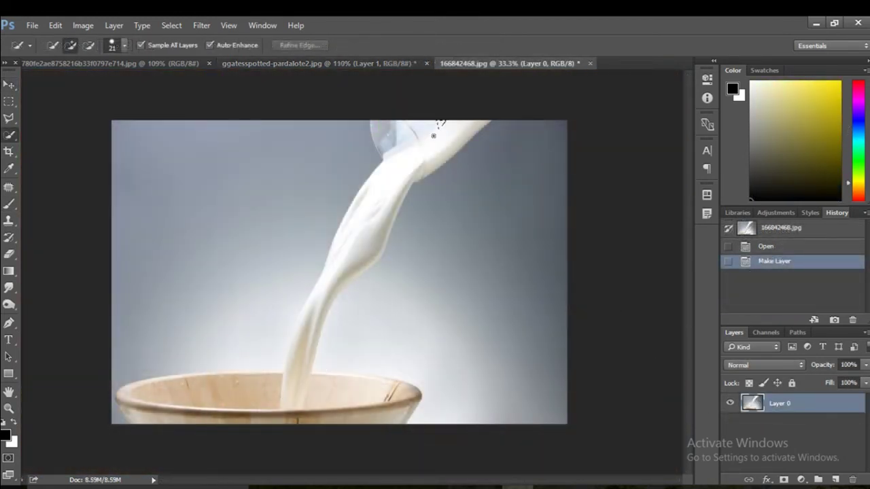
mouse_move(433, 136)
left_mouse_down()
mouse_move(398, 170)
mouse_move(314, 315)
left_mouse_up()
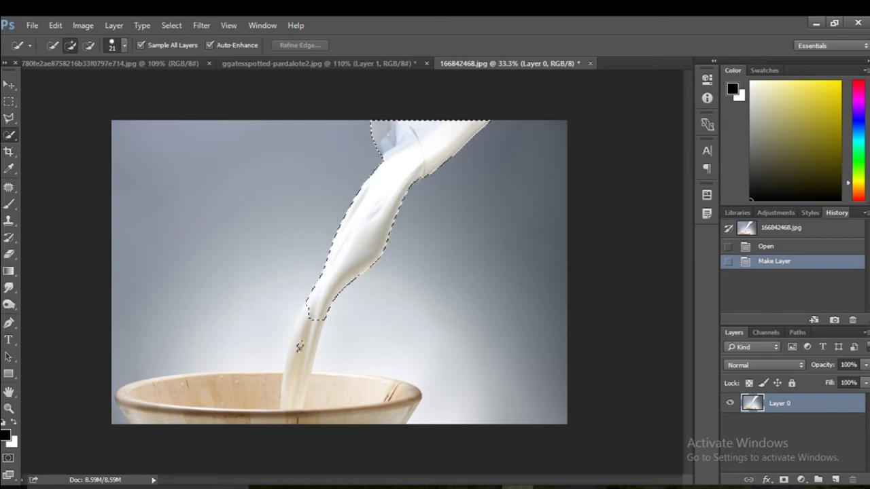
left_click_drag(300, 327, 294, 366)
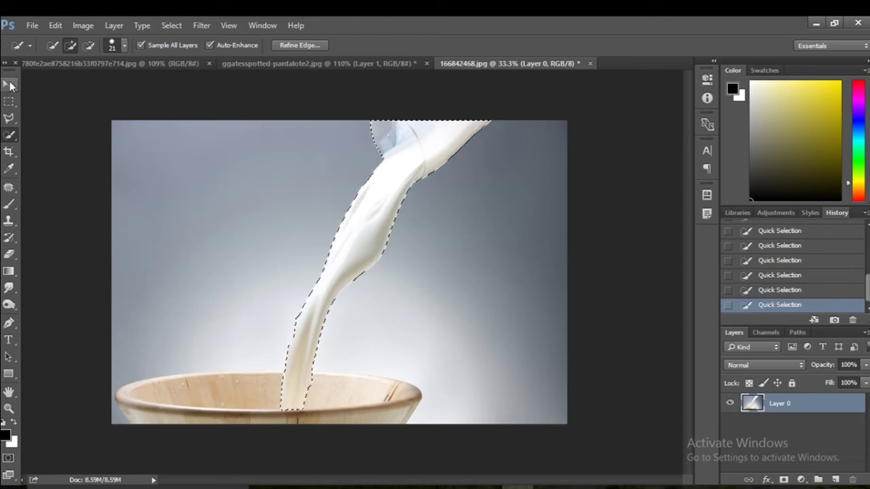
Drag the milk stream into the bird document and shrink it over the bird
key("v")
mouse_move(417, 165)
left_mouse_down()
mouse_move(383, 66)
mouse_move(210, 315)
mouse_move(314, 227)
left_mouse_up()
mouse_move(255, 274)
left_mouse_down()
mouse_move(334, 206)
mouse_move(382, 202)
left_mouse_up()
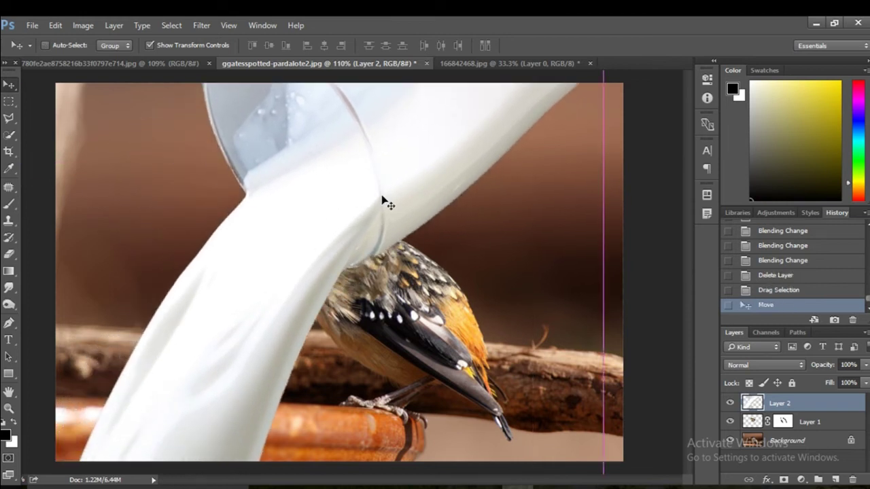
scroll(359, 202, "down", 3)
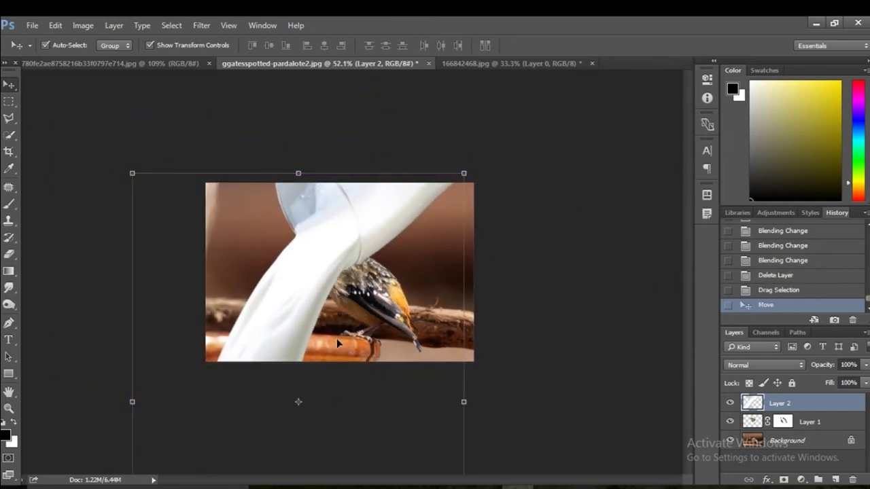
mouse_move(465, 171)
left_mouse_down()
mouse_move(235, 404)
mouse_move(297, 186)
left_mouse_up()
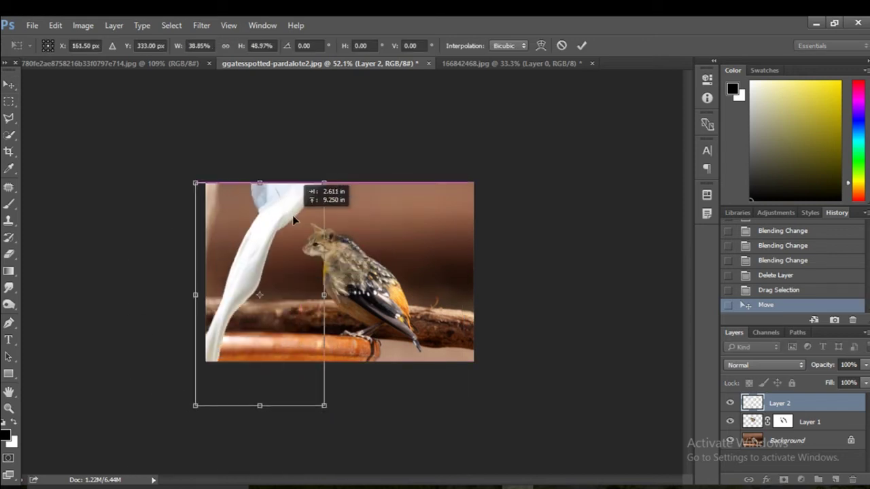
left_click_drag(259, 408, 260, 332)
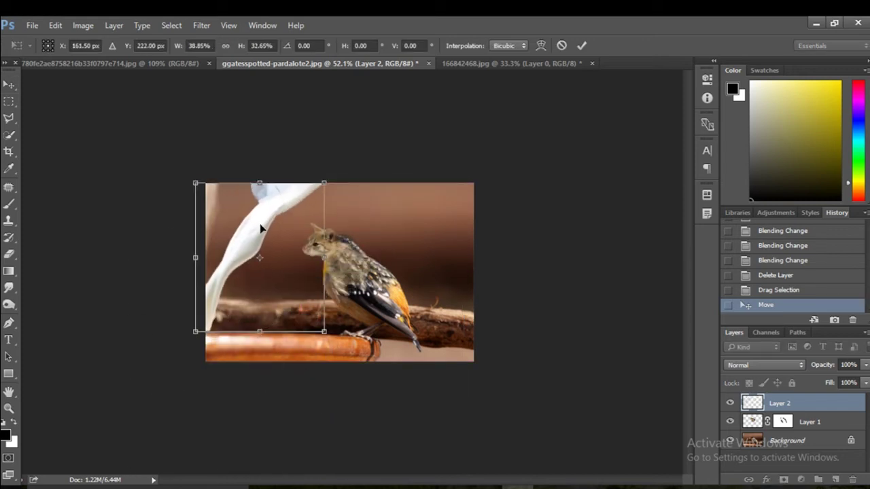
left_click_drag(277, 204, 299, 204)
Flip the milk stream horizontally, then enlarge and widen it and commit
left_click_drag(217, 257, 436, 257)
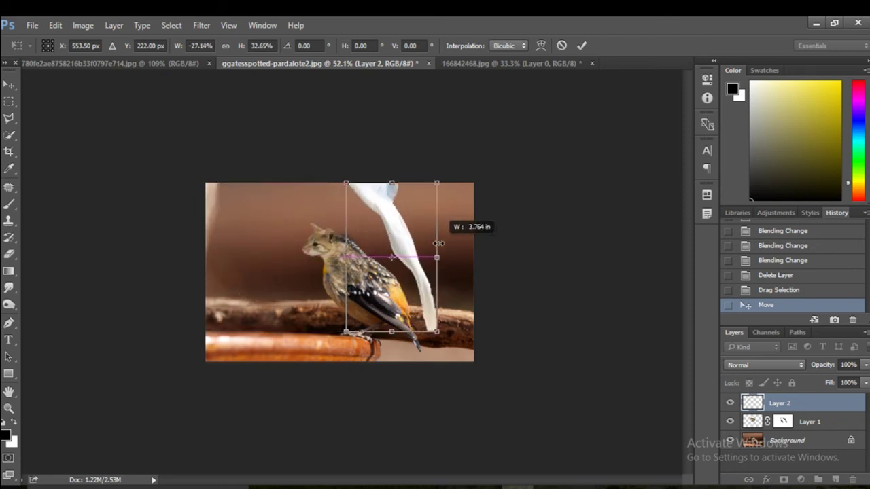
mouse_move(385, 216)
left_mouse_down()
mouse_move(297, 222)
mouse_move(241, 213)
left_mouse_up()
scroll(322, 272, "up", 2)
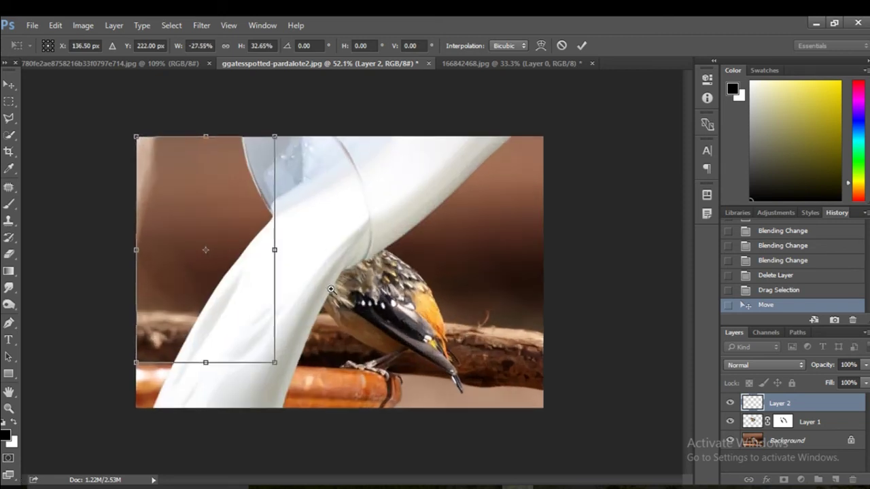
scroll(316, 282, "up", 1)
scroll(306, 294, "up", 1)
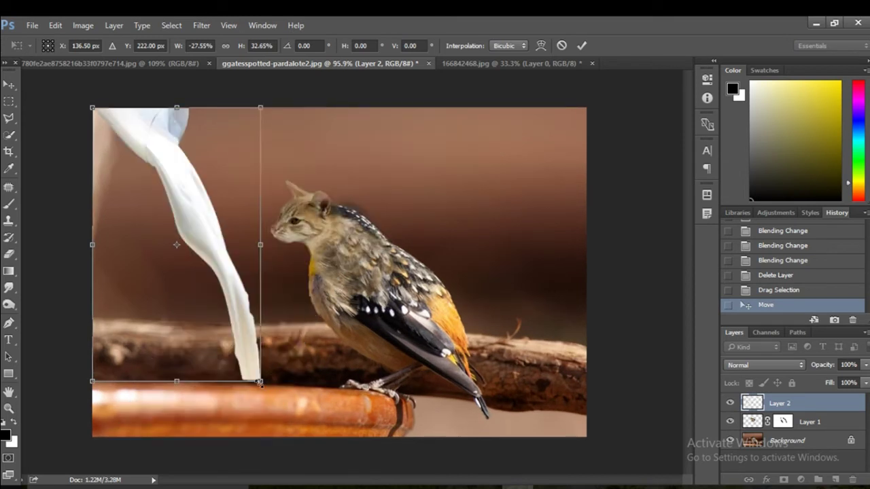
left_click_drag(260, 382, 285, 426)
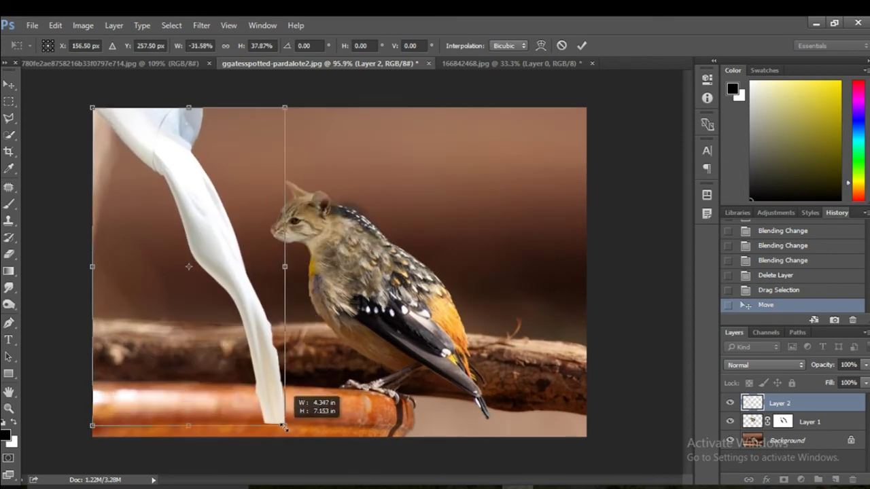
left_click_drag(285, 427, 308, 426)
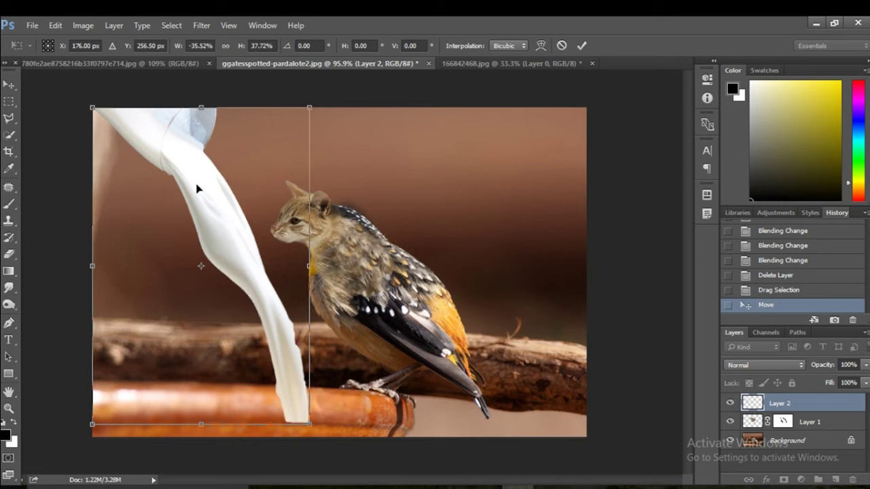
key("Return")
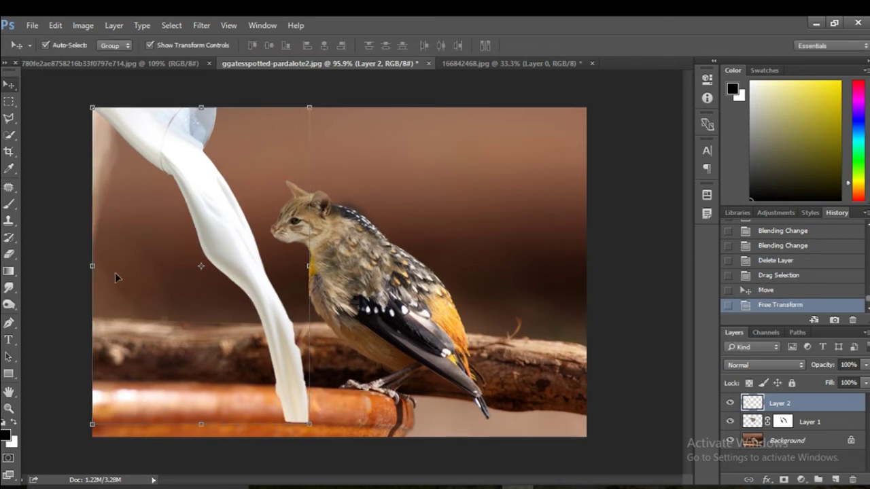
Refine the stream to about 102% by 95% so it lands on the front log
left_click_drag(89, 266, 66, 276)
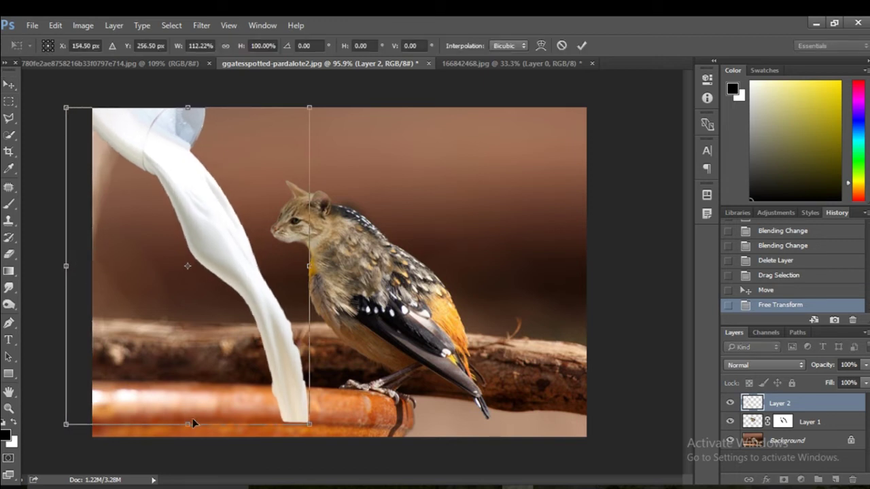
left_click_drag(190, 423, 189, 407)
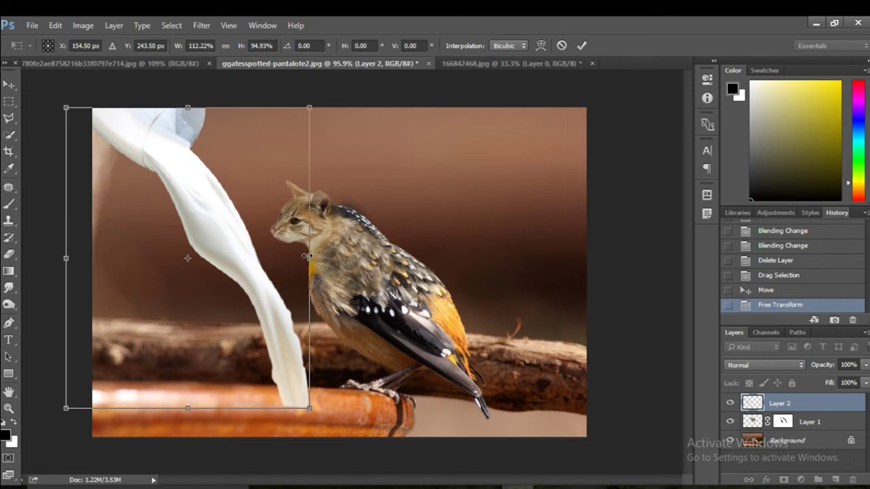
left_click_drag(307, 257, 286, 258)
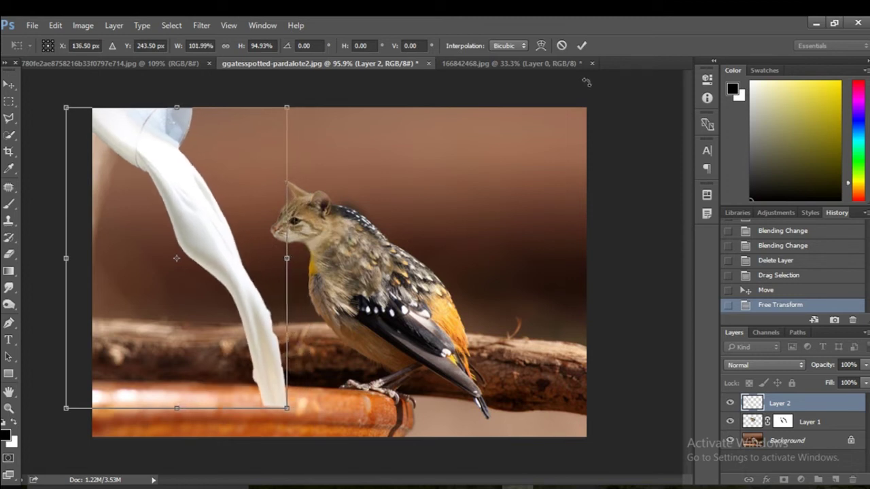
left_click(581, 45)
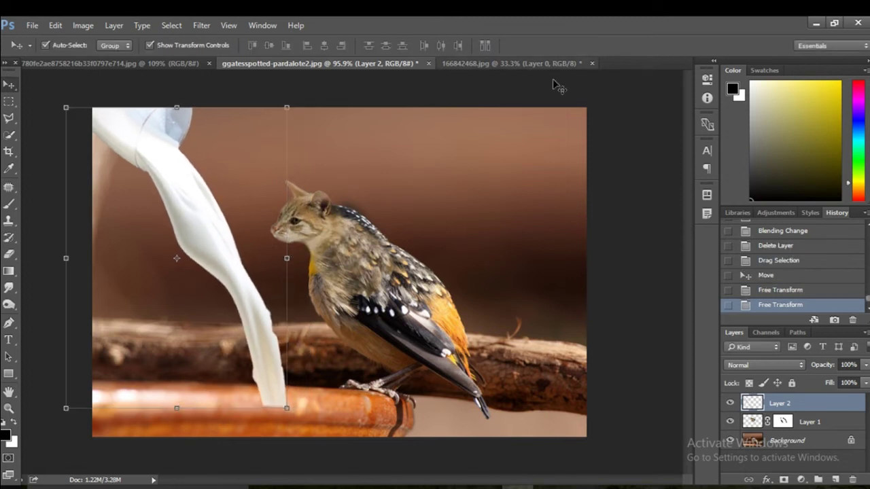
left_click(430, 238)
Test Color Burn, Dissolve, Multiply, Linear Burn and Darken blend modes on the milk layer
left_click(252, 302)
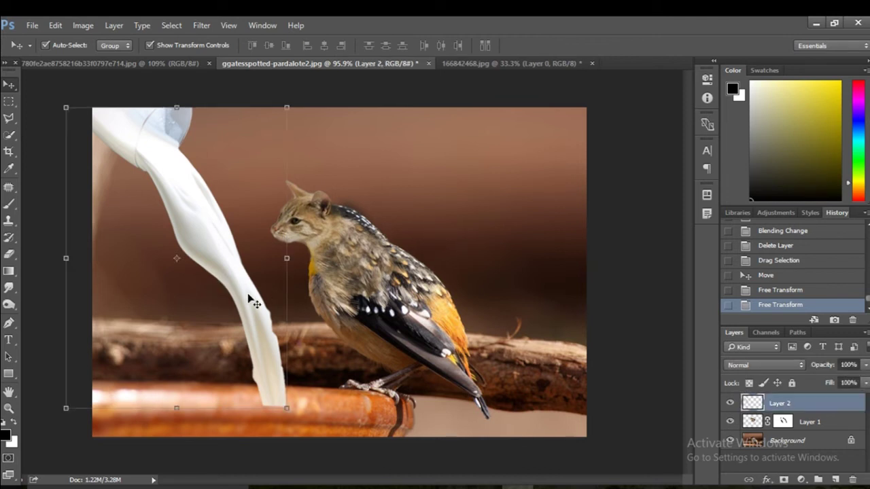
left_click(754, 365)
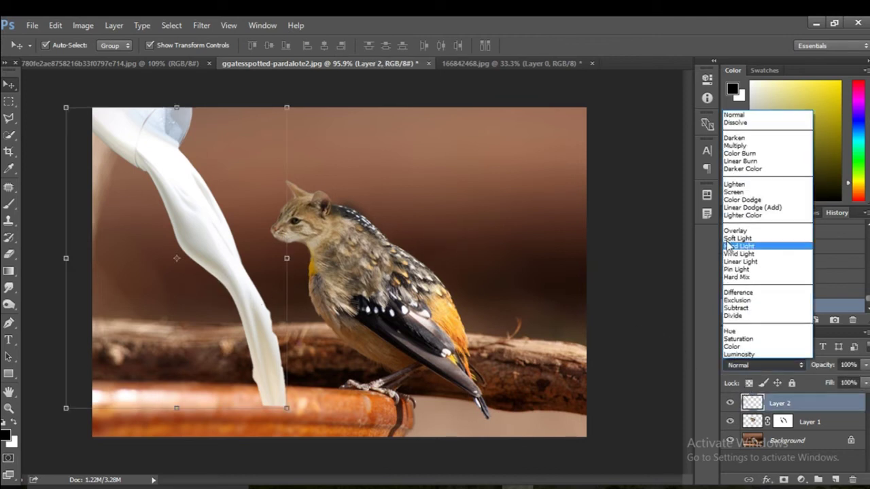
left_click(733, 155)
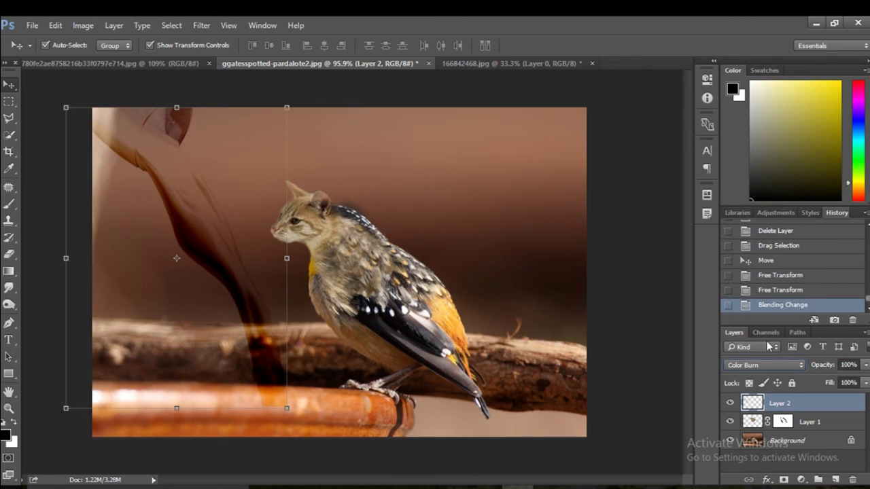
left_click(763, 365)
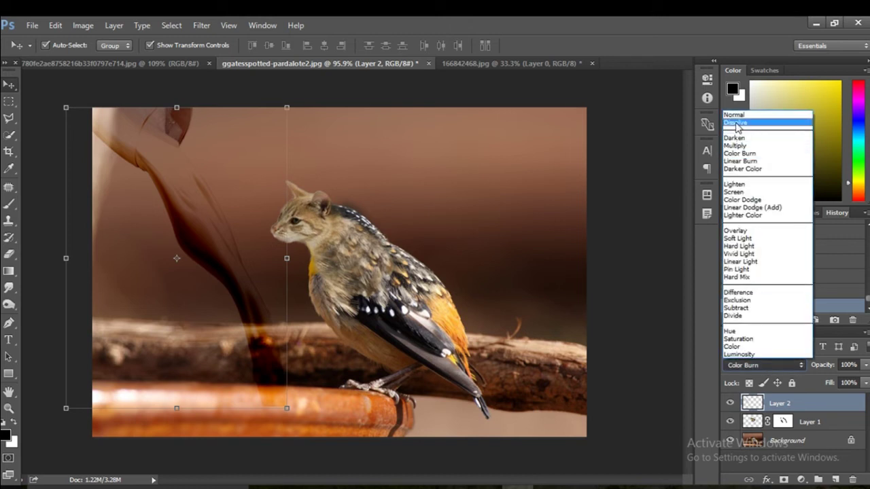
left_click(735, 124)
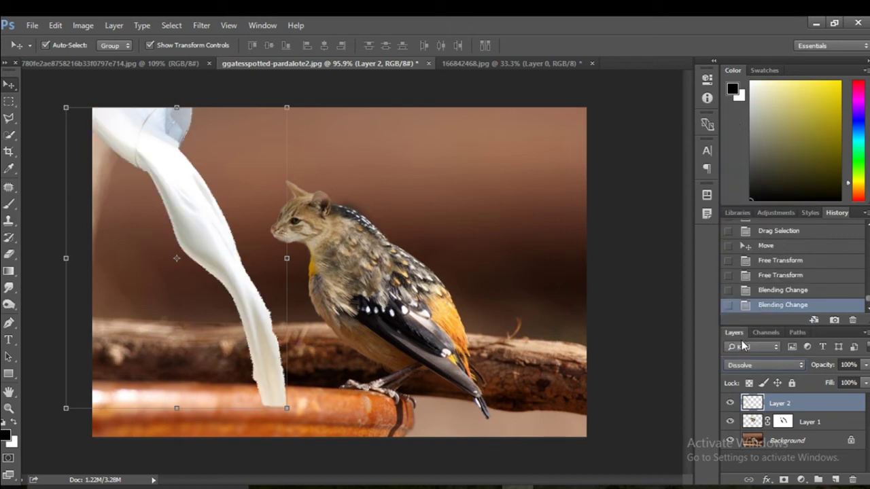
key("shift+alt+n")
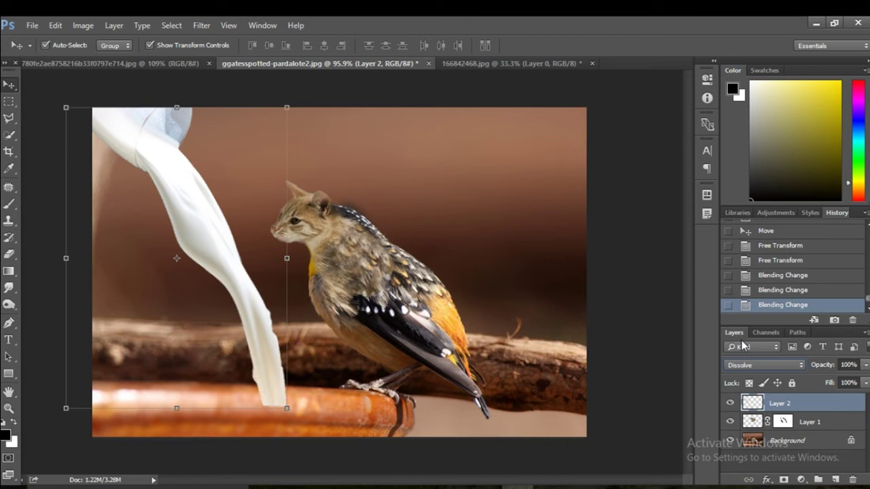
key("shift+plus")
key("shift+plus")
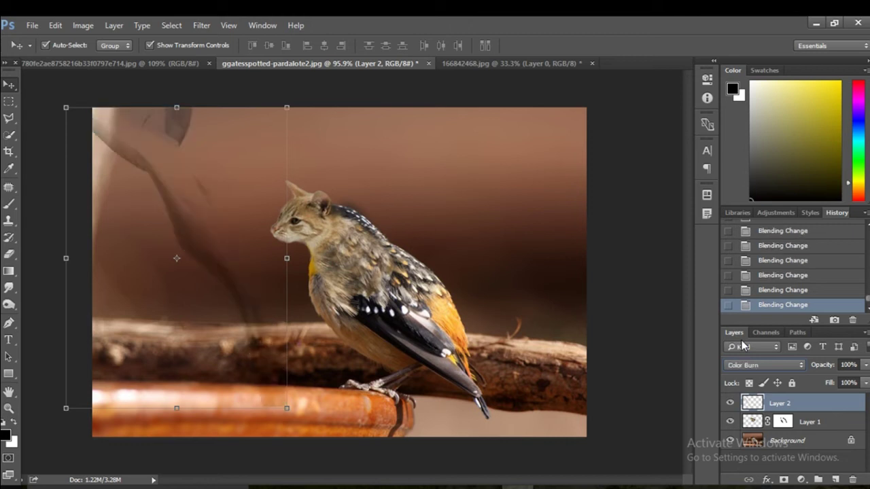
key("shift+plus")
key("shift+plus")
key("shift+minus")
key("shift+minus")
key("shift+plus")
key("shift+plus")
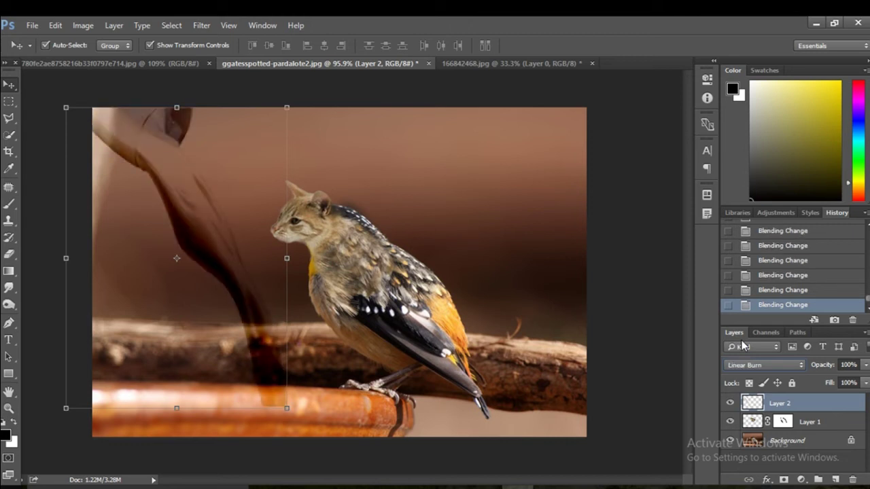
key("shift+minus")
key("shift+minus")
key("shift+minus")
key("shift+minus")
key("shift+minus")
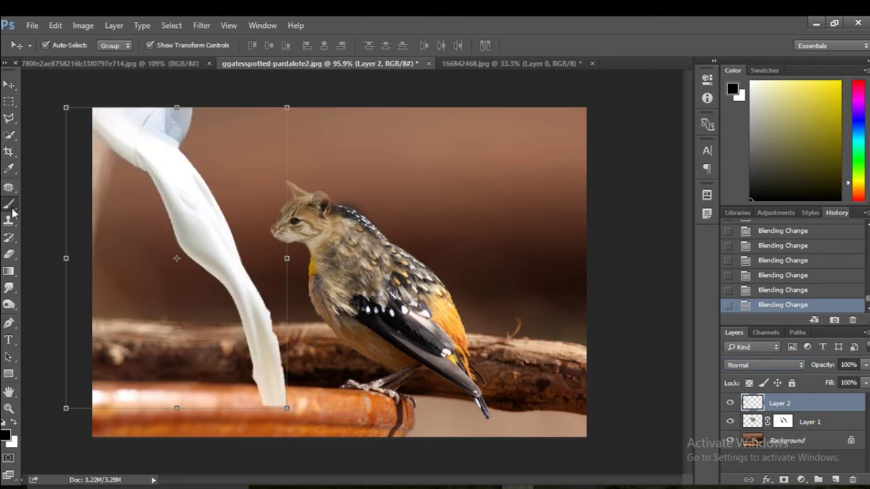
Add a layer mask to the milk stream and paint out its bottom tip
key("b")
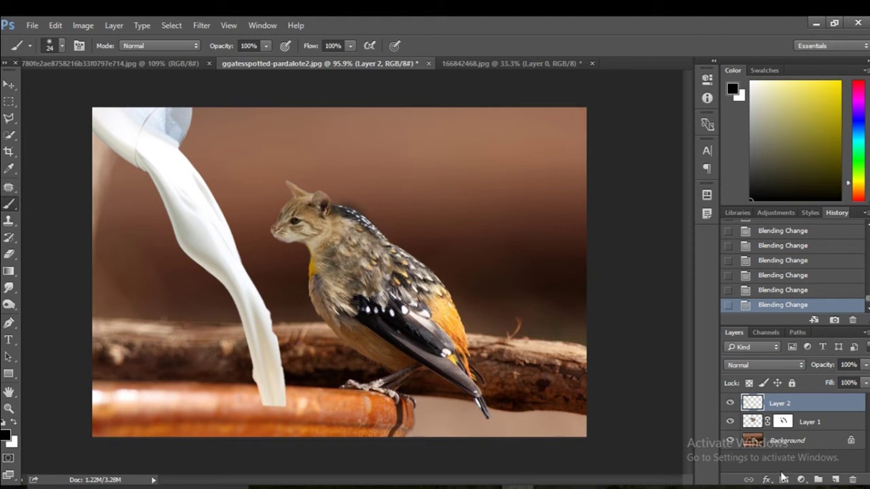
left_click(783, 479)
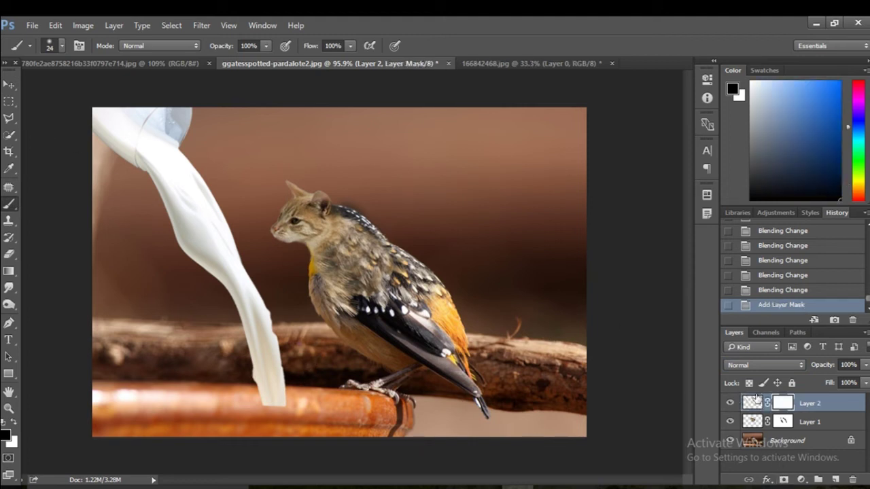
mouse_move(305, 421)
left_mouse_down()
mouse_move(258, 406)
mouse_move(289, 391)
mouse_move(258, 394)
mouse_move(288, 390)
left_mouse_up()
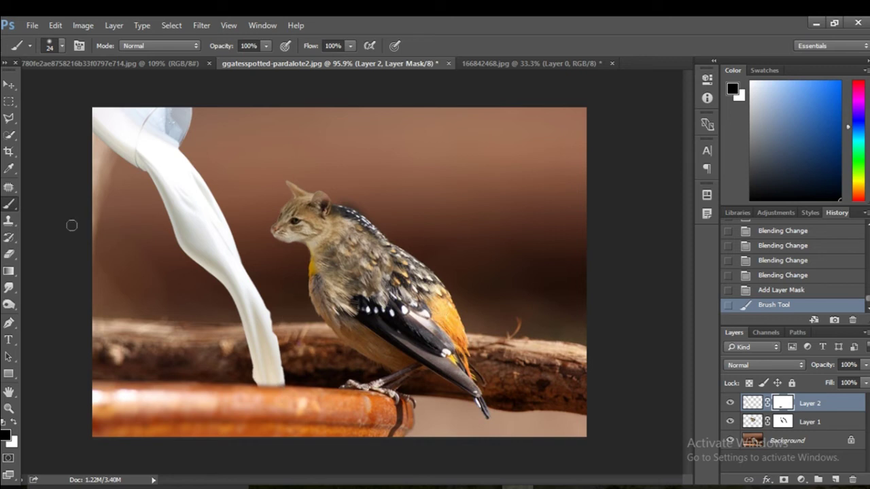
Open the milk splash photo from disk via File > Open
left_click(7, 87)
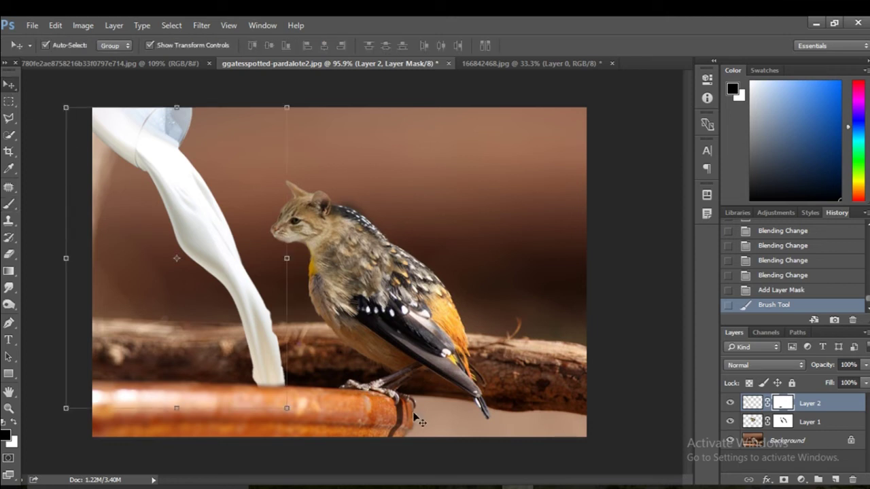
left_click(32, 25)
left_click(41, 52)
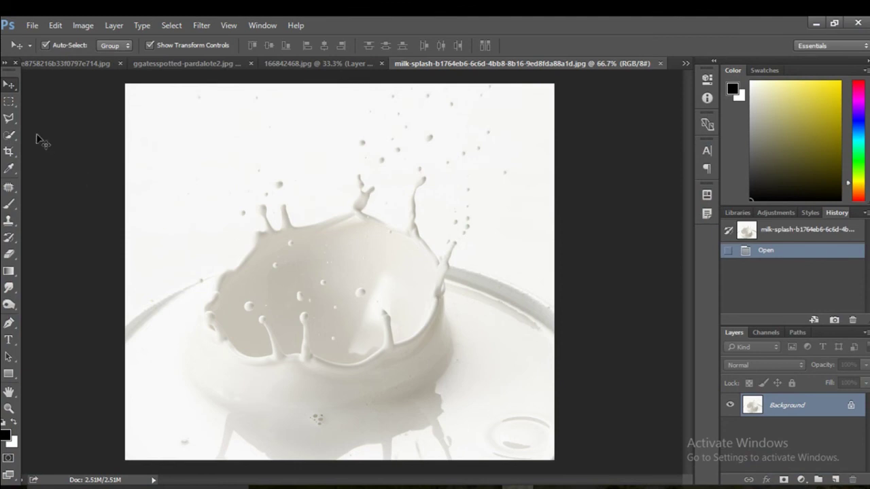
Quick Select around the milk splash bowl, crown and the gaps between its peaks
left_click(9, 135)
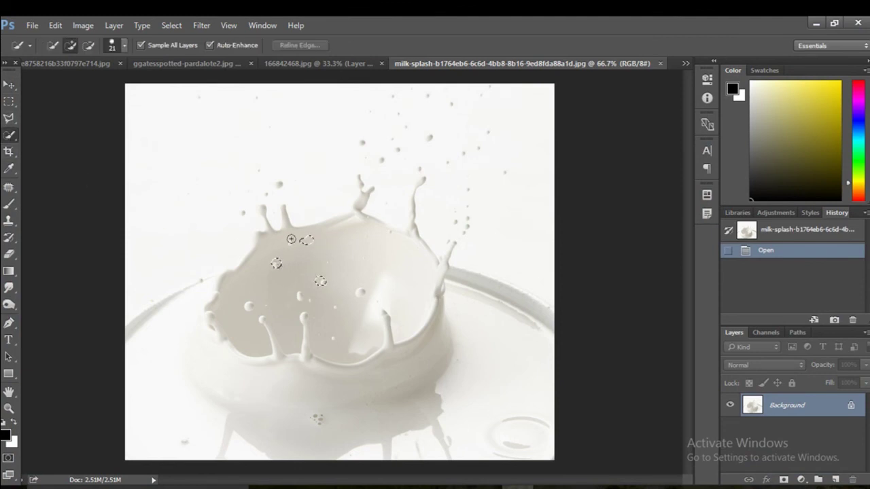
mouse_move(291, 239)
left_mouse_down()
mouse_move(220, 317)
mouse_move(206, 315)
mouse_move(205, 370)
left_mouse_up()
left_click_drag(255, 397, 289, 404)
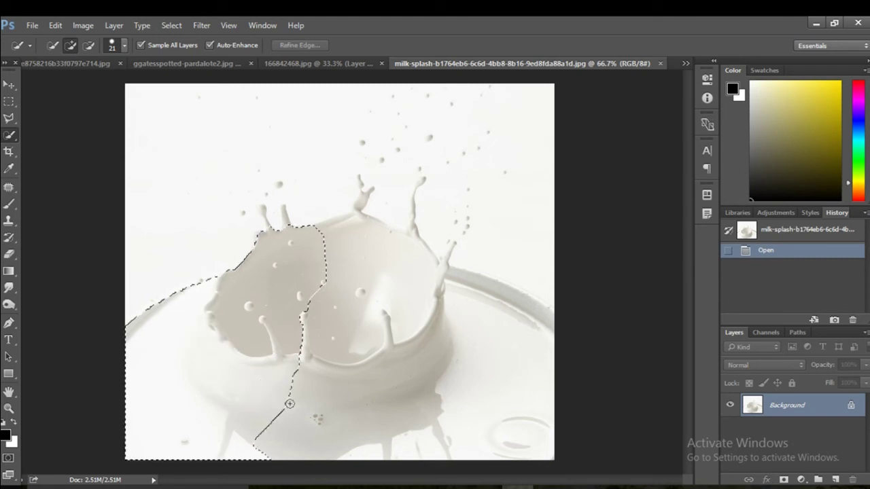
left_click_drag(348, 404, 376, 402)
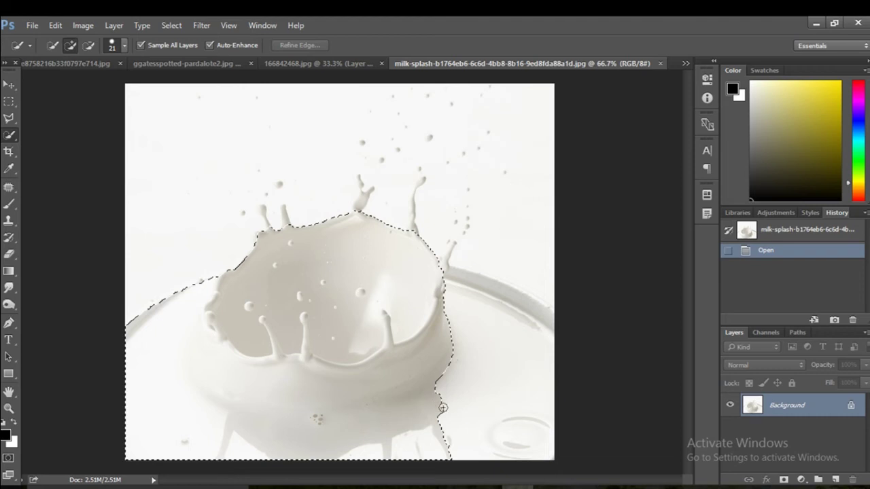
left_click_drag(442, 408, 463, 398)
left_click_drag(442, 316, 443, 310)
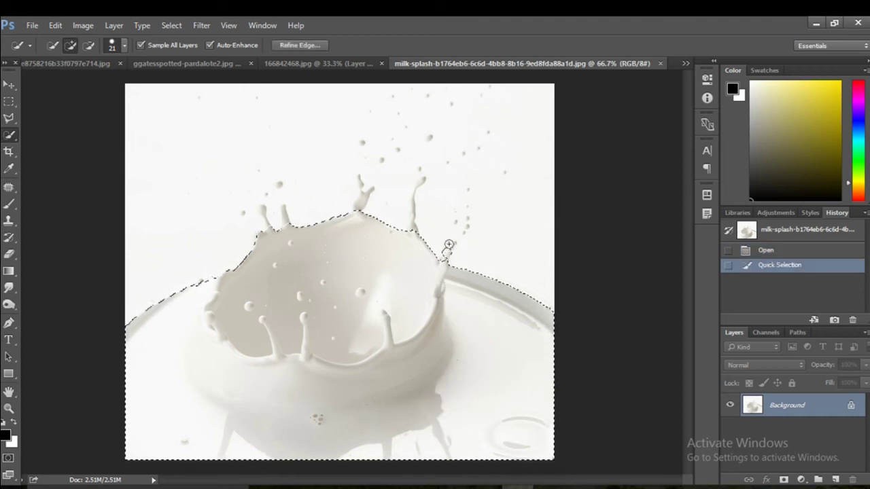
left_click_drag(441, 261, 450, 243)
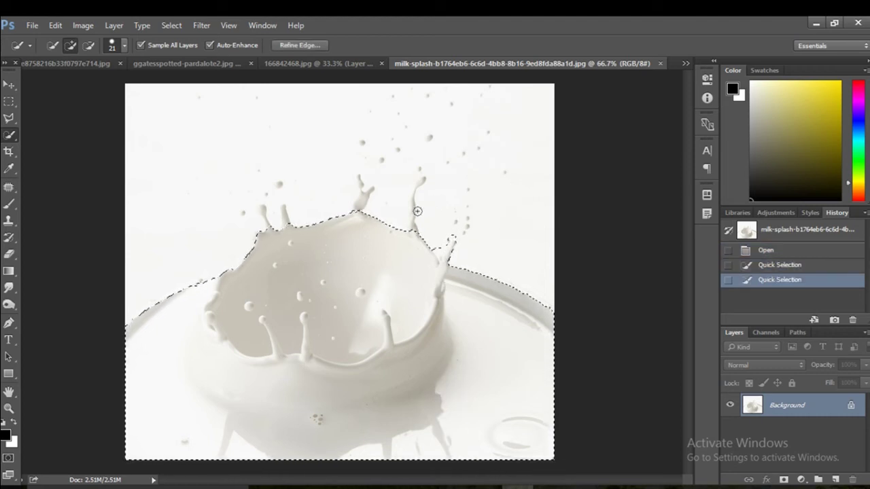
left_click_drag(406, 198, 417, 184)
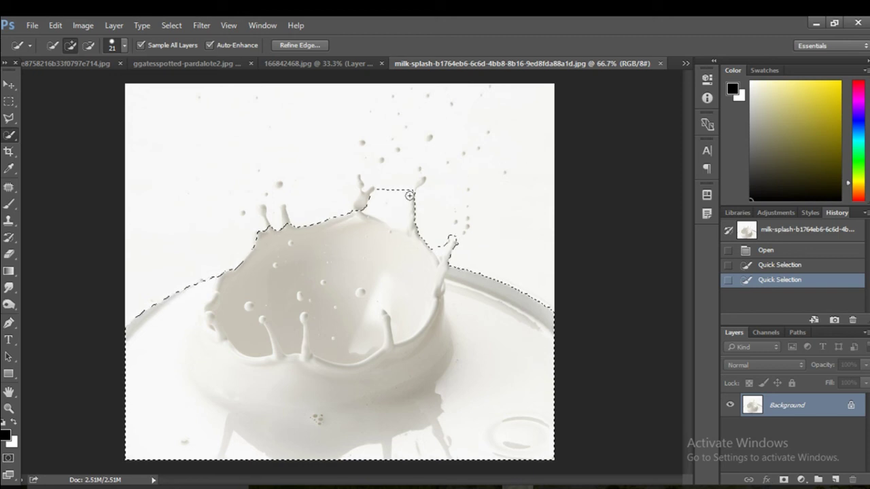
left_click(422, 181)
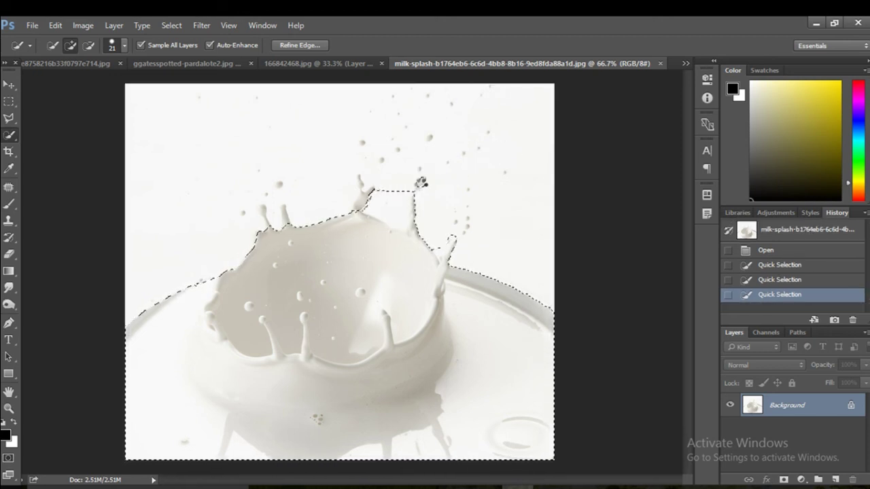
left_click(417, 185)
Undo the selections that spread over the whole canvas, then clear the selection
key("ctrl+z")
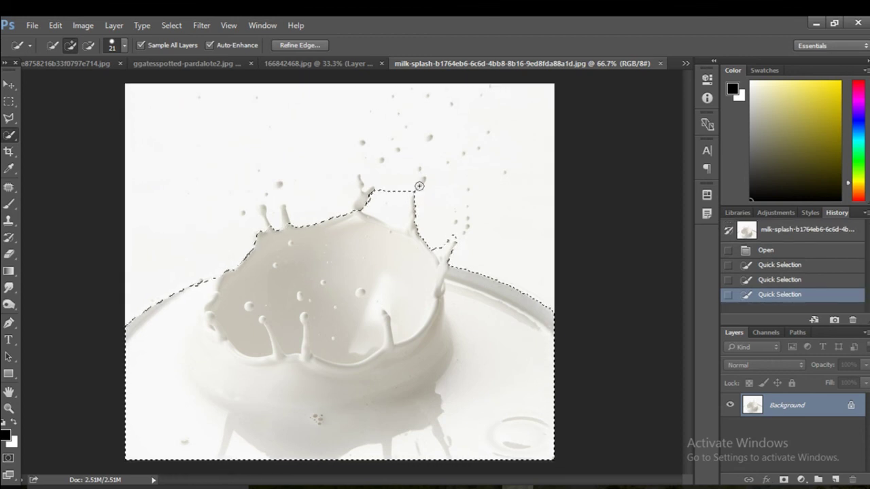
left_click(420, 182)
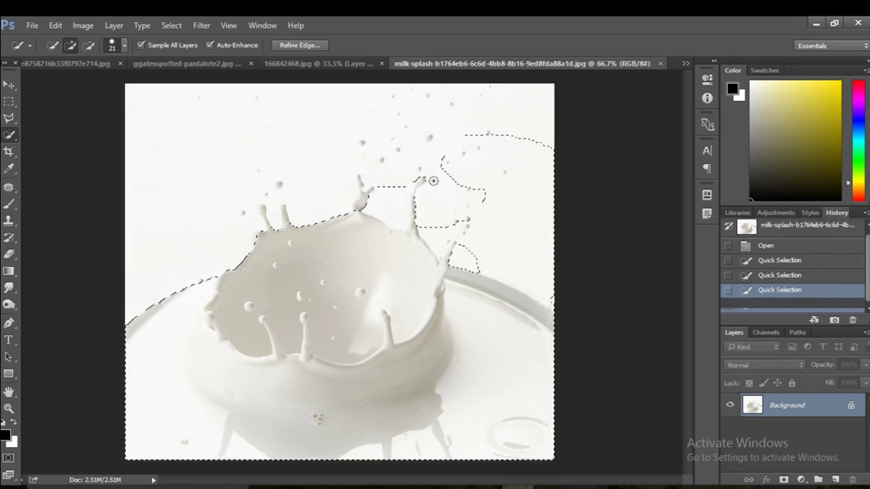
key("ctrl+z")
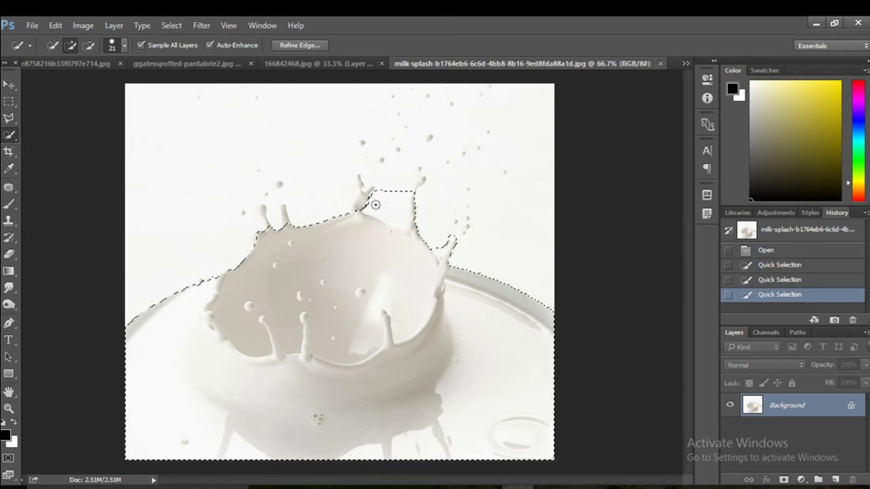
left_click(360, 196)
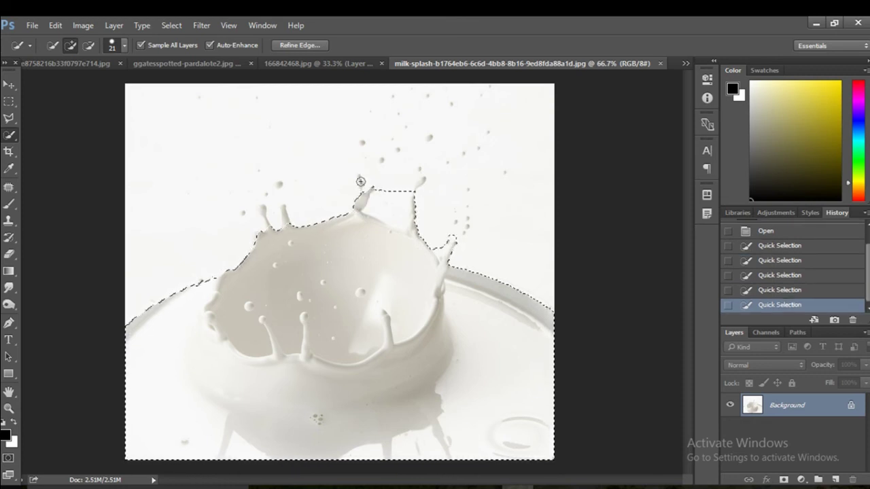
left_click(363, 194)
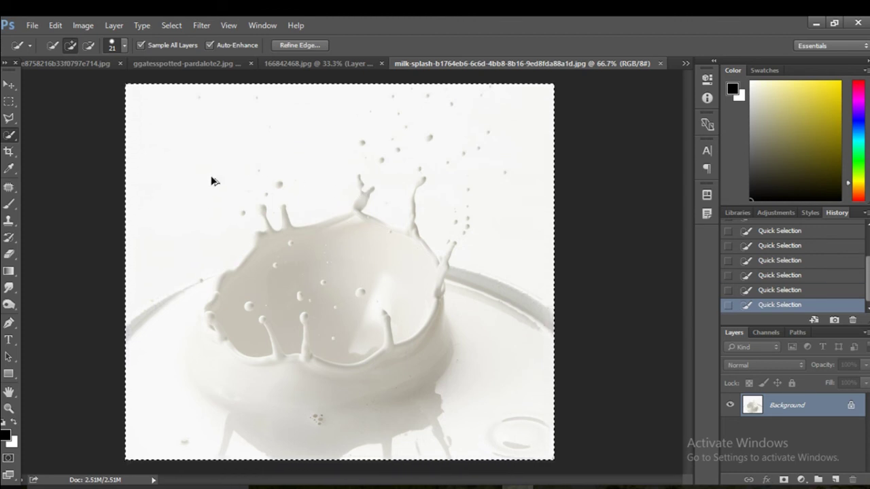
key("ctrl+z")
key("ctrl+d")
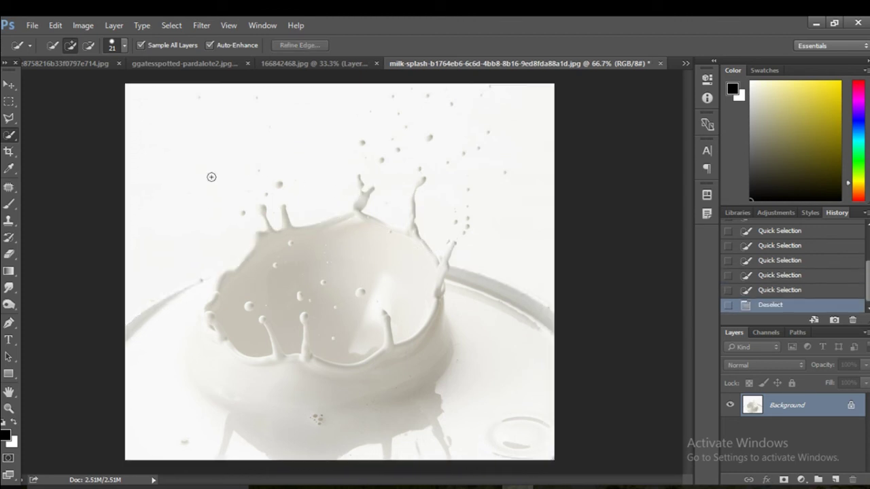
Magic Wand the white background, cut it, then undo and deselect
right_click(9, 135)
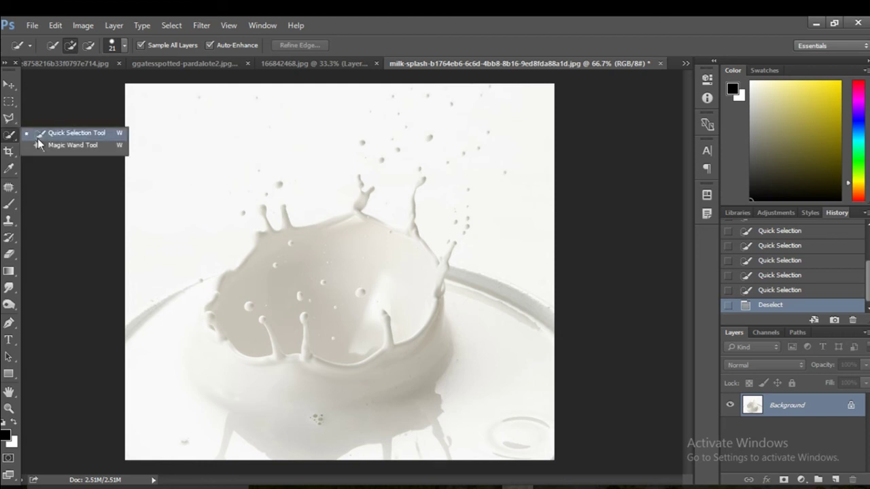
left_click(53, 147)
left_click(218, 140)
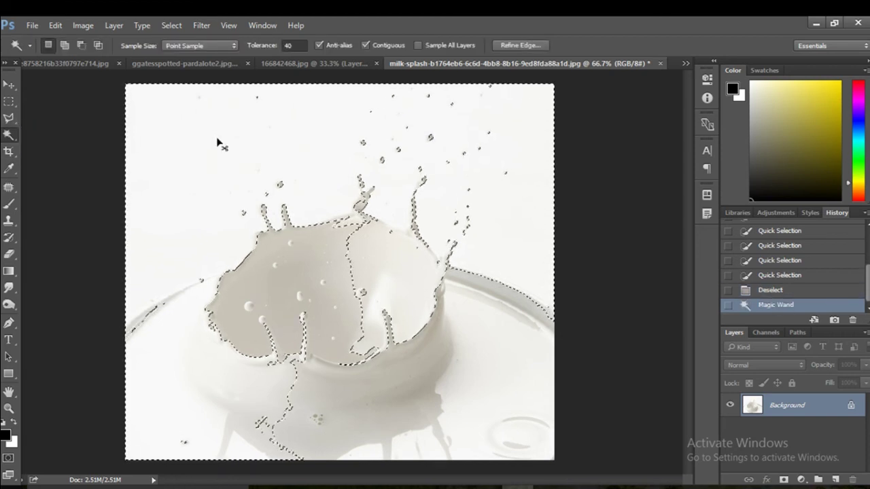
key("ctrl+x")
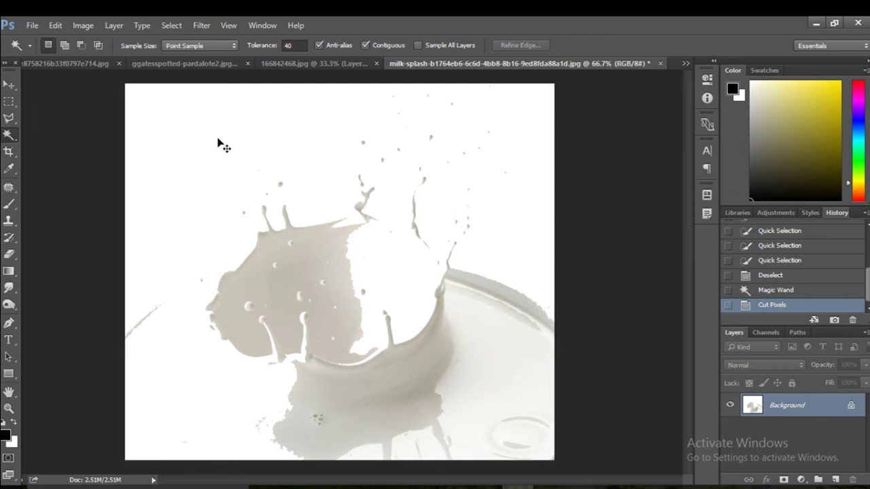
key("ctrl+z")
key("ctrl+z")
key("ctrl+z")
key("ctrl+d")
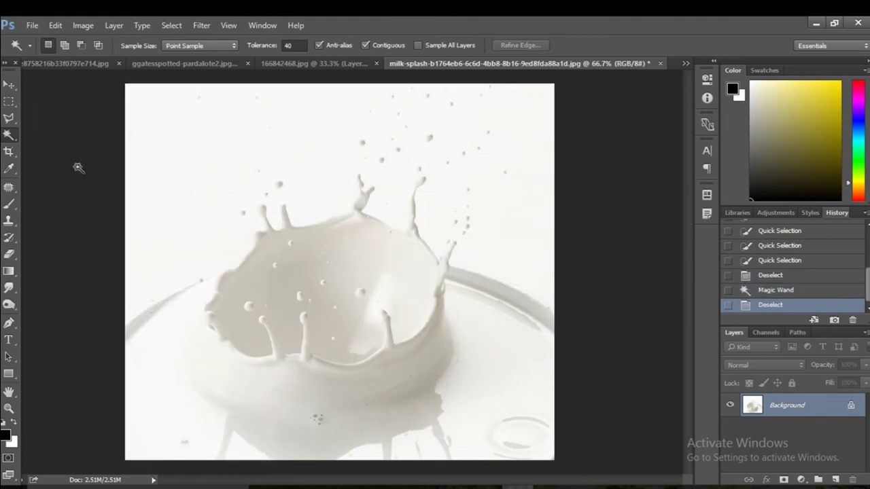
Quick Select the white background in the top-left corner
right_click(12, 135)
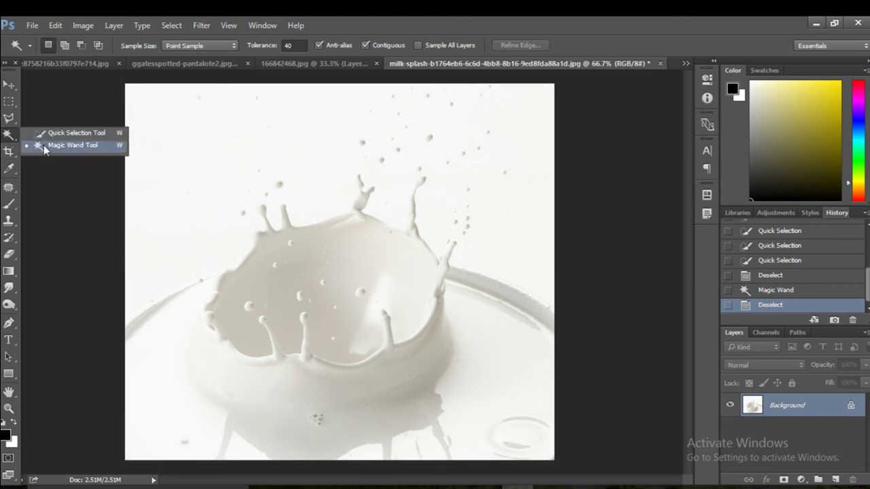
left_click(68, 132)
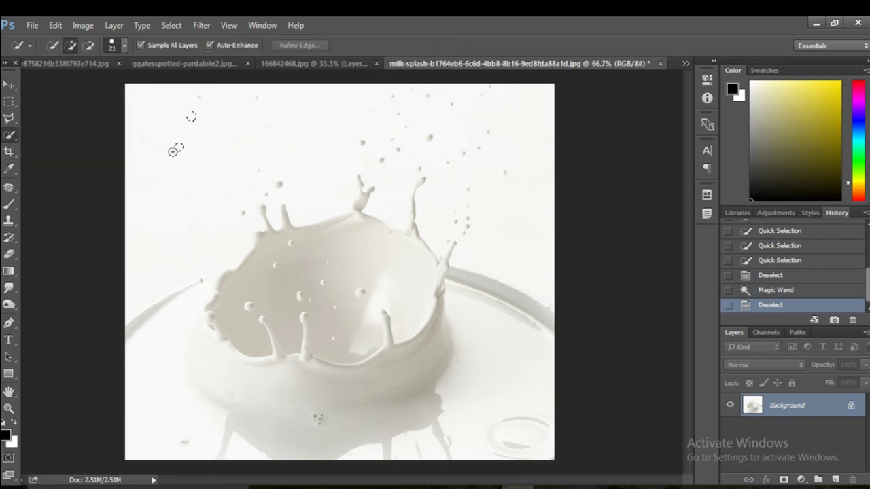
left_click_drag(145, 104, 186, 101)
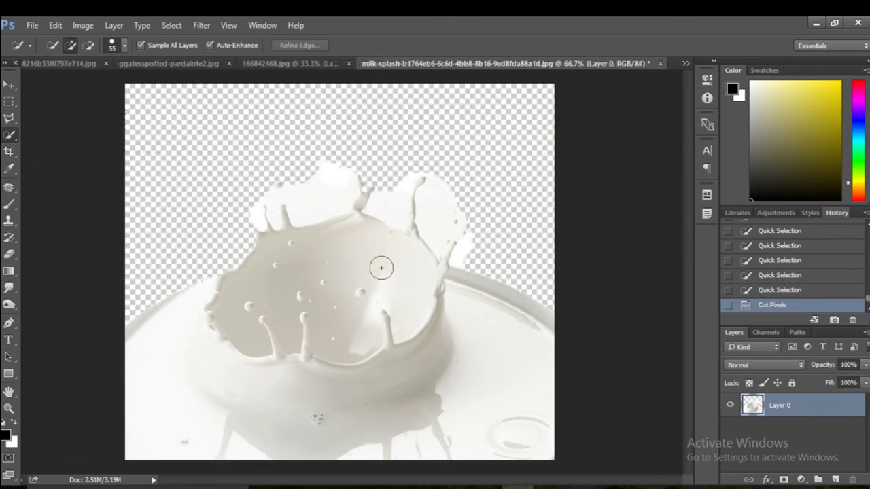
left_click(9, 84)
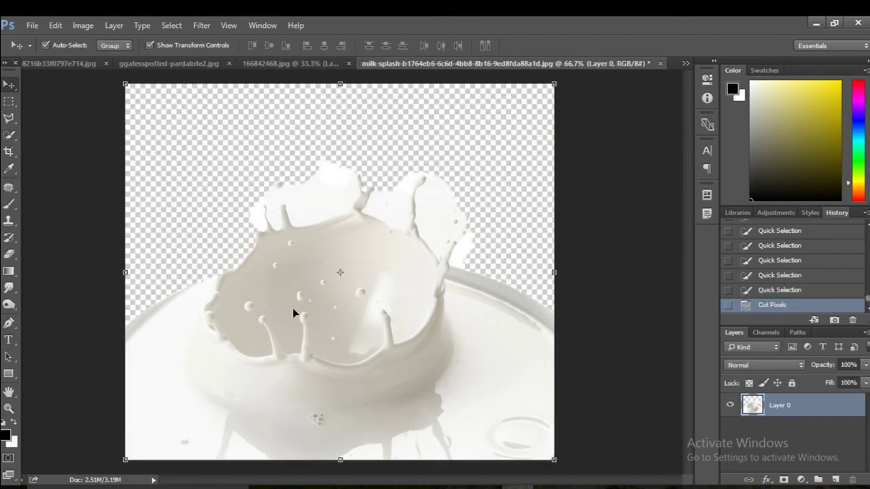
Bring the milk splash layer into the scene, shrink it and narrow it roughly to the log
mouse_move(304, 330)
left_mouse_down()
mouse_move(237, 257)
mouse_move(265, 70)
mouse_move(185, 66)
left_mouse_up()
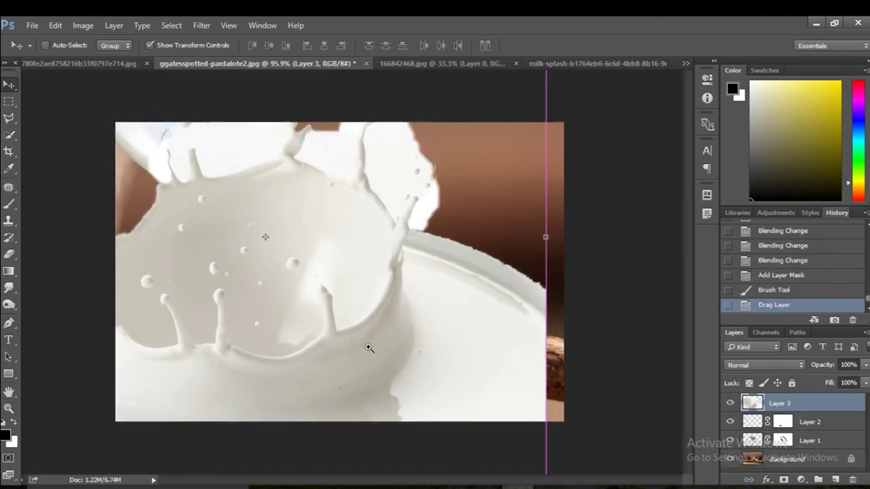
key("ctrl+minus")
key("ctrl+t")
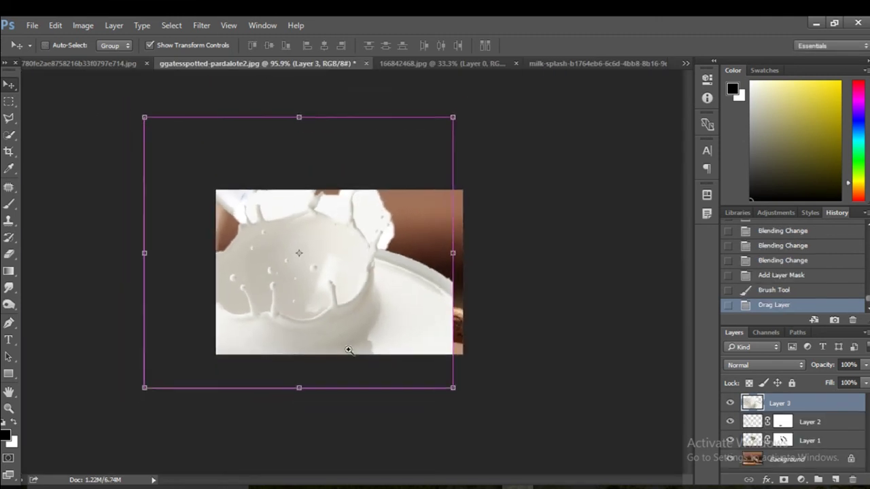
mouse_move(452, 117)
left_mouse_down()
mouse_move(367, 243)
mouse_move(310, 291)
left_mouse_up()
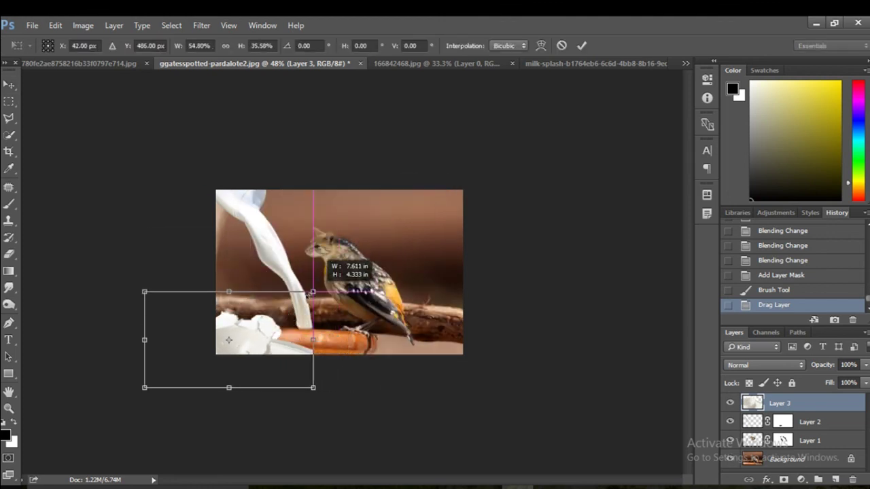
left_click_drag(262, 329, 299, 263)
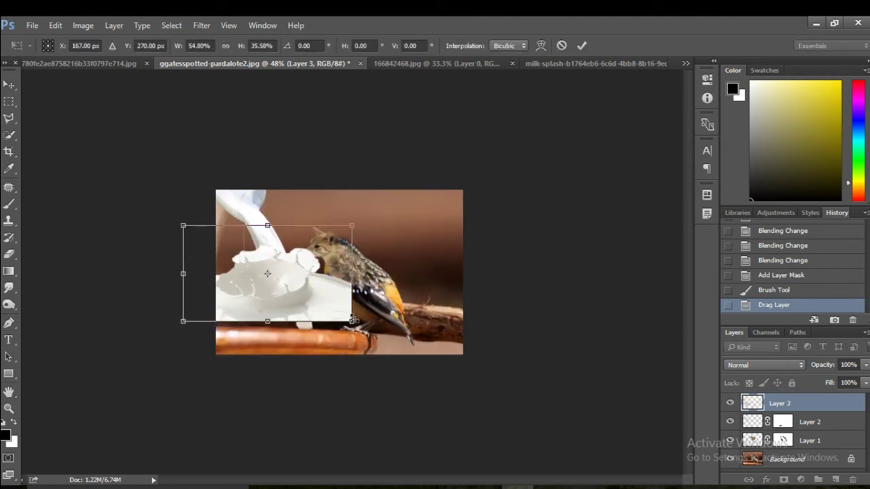
left_click_drag(354, 319, 339, 321)
key("Return")
Fine-tune the splash to about 88% width and 50% height on the log under the stream
left_click_drag(297, 291, 297, 309)
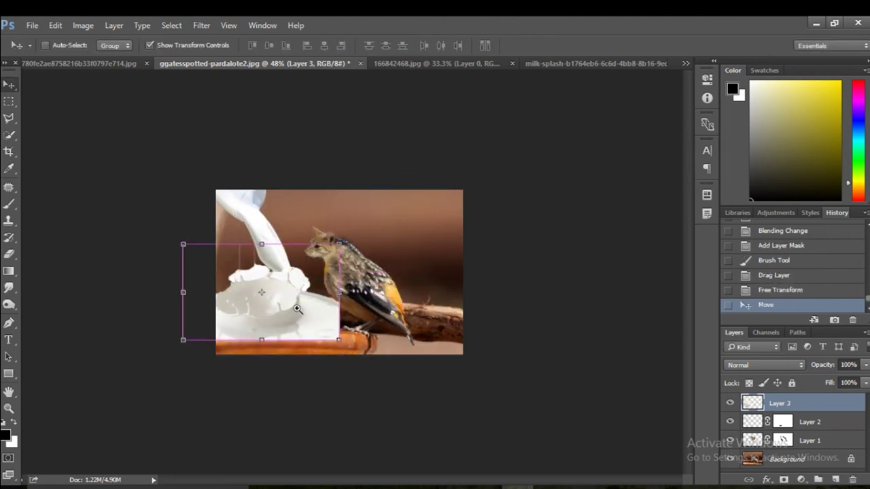
left_click(297, 310, "ctrl")
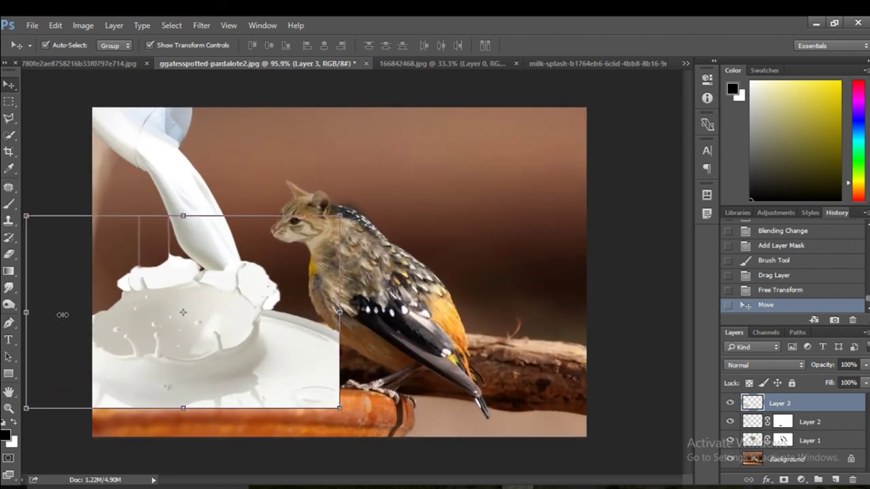
left_click_drag(32, 313, 96, 323)
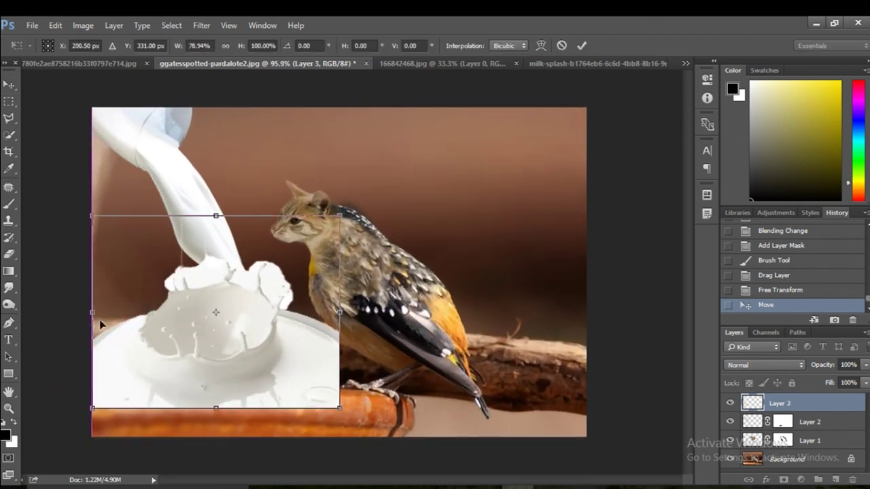
left_click_drag(216, 216, 229, 350)
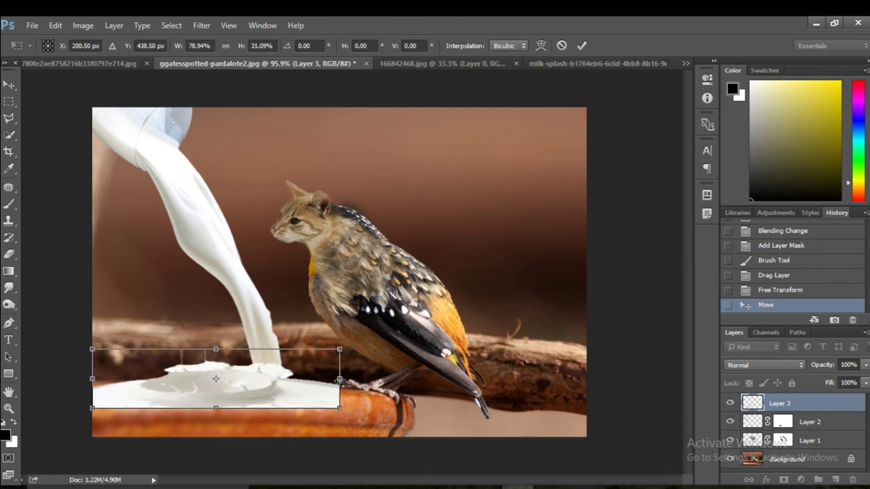
left_click_drag(339, 379, 367, 379)
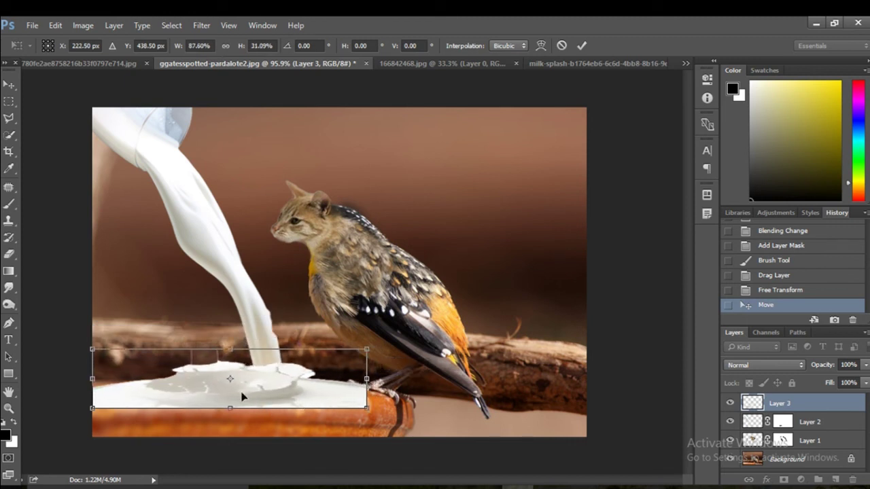
left_click_drag(233, 348, 220, 310)
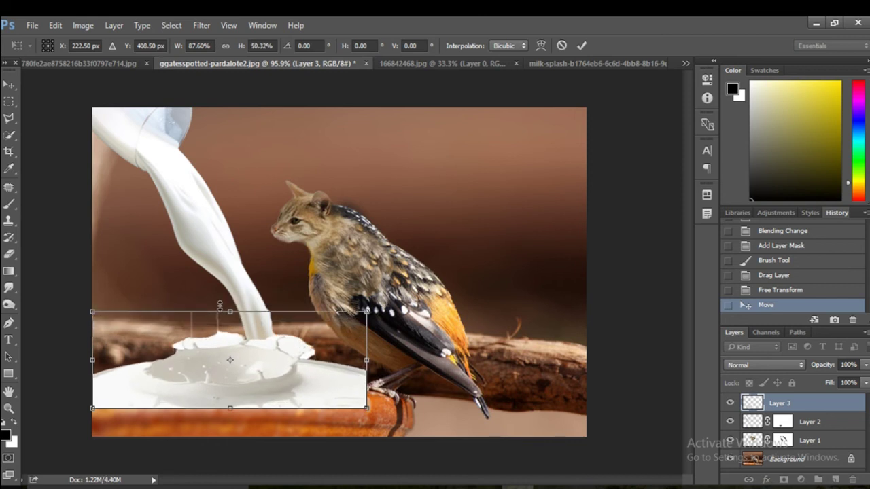
left_click_drag(92, 361, 93, 361)
left_click(583, 47)
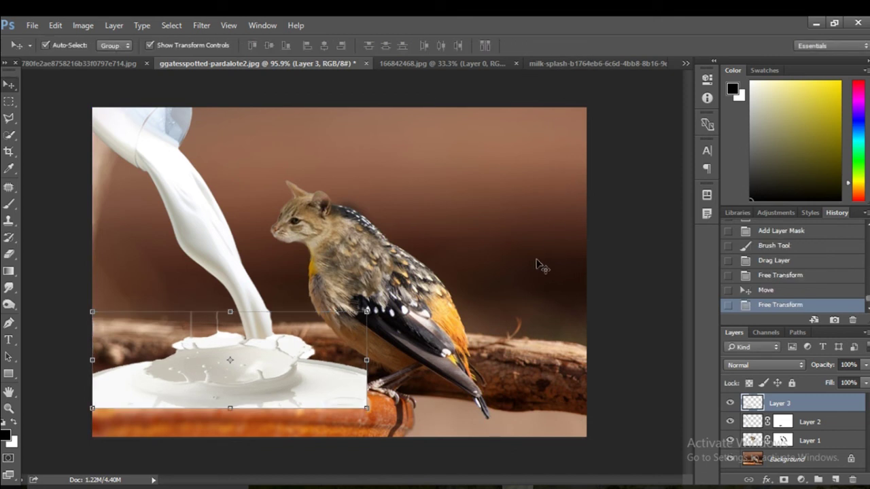
left_click(783, 481)
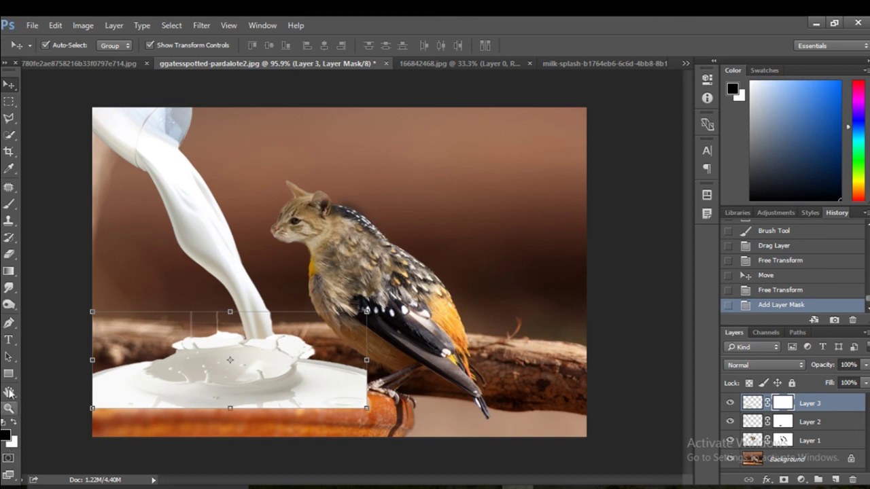
left_click(9, 204)
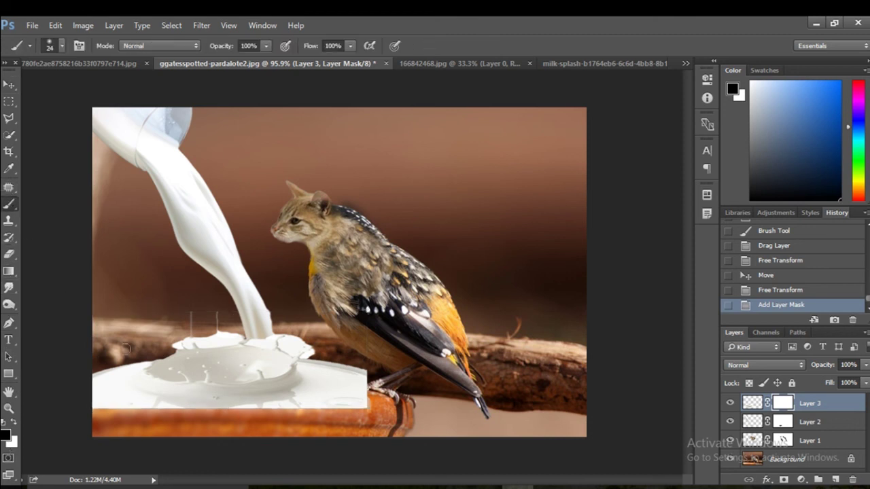
mouse_move(155, 355)
left_mouse_down()
mouse_move(85, 382)
mouse_move(133, 363)
mouse_move(136, 370)
mouse_move(102, 387)
mouse_move(108, 381)
left_mouse_up()
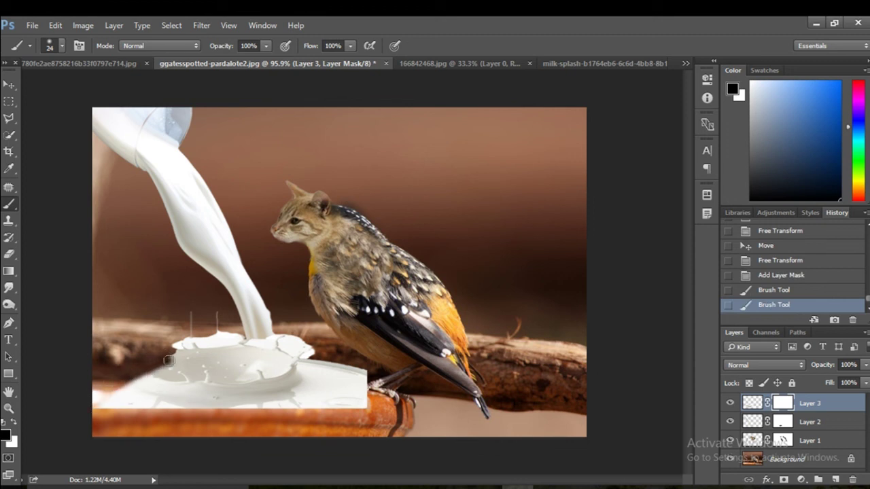
mouse_move(171, 360)
left_mouse_down()
mouse_move(148, 368)
mouse_move(157, 361)
left_mouse_up()
key("ctrl+z")
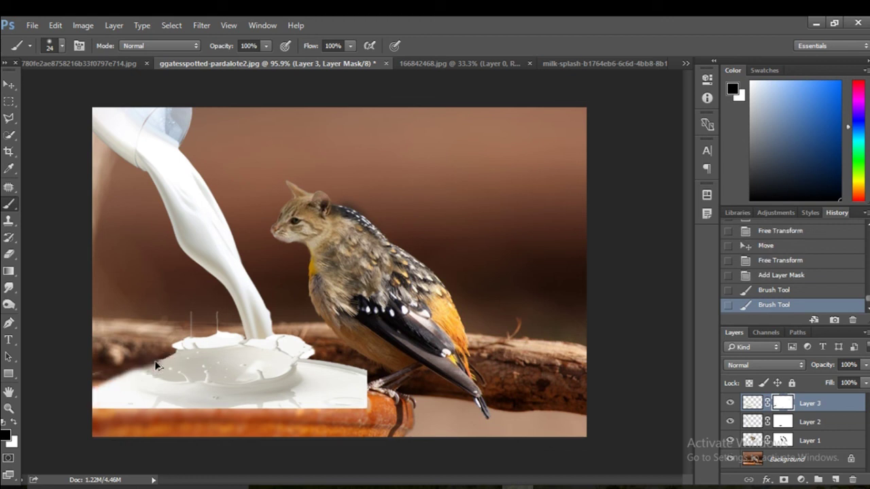
key("ctrl+alt+z")
key("ctrl+alt+z")
key("ctrl+alt+z")
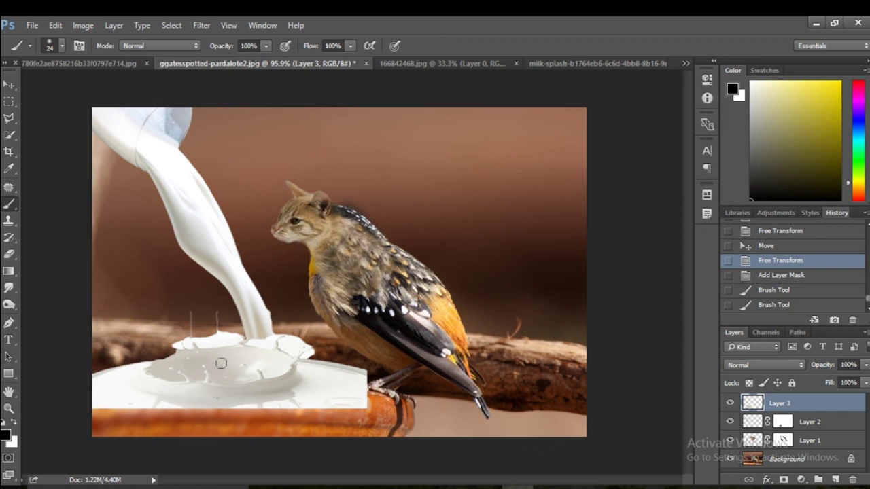
mouse_move(365, 385)
left_mouse_down()
mouse_move(365, 377)
mouse_move(296, 413)
left_mouse_up()
key("ctrl+z")
Add a mask to Layer 3 and paint black along the splash plate edges into the log
left_click(785, 479)
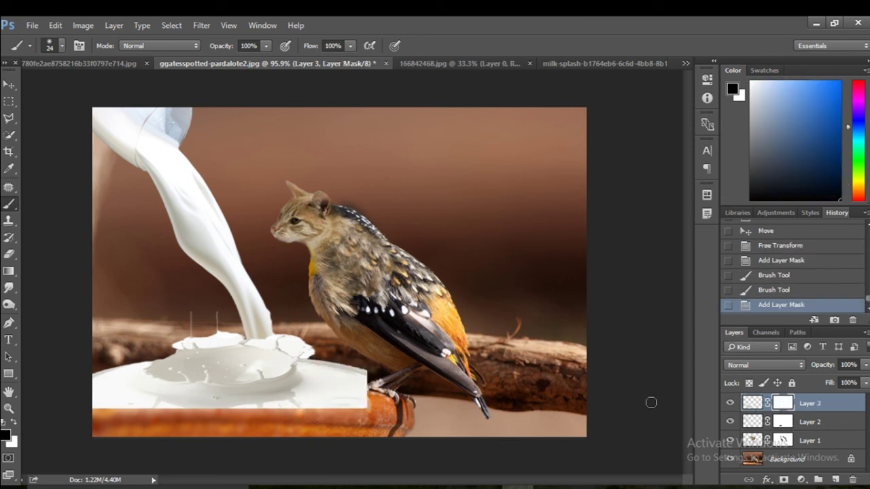
mouse_move(319, 361)
left_mouse_down()
mouse_move(300, 364)
mouse_move(318, 364)
left_mouse_up()
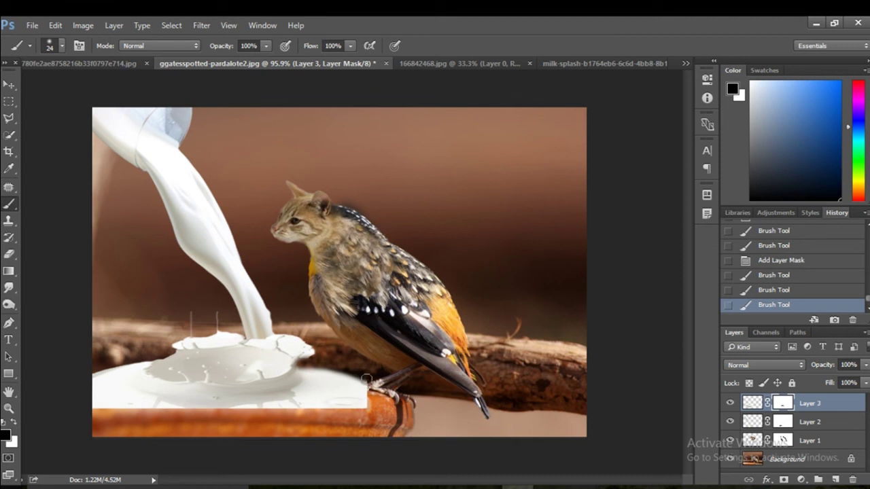
left_click_drag(360, 405, 70, 408)
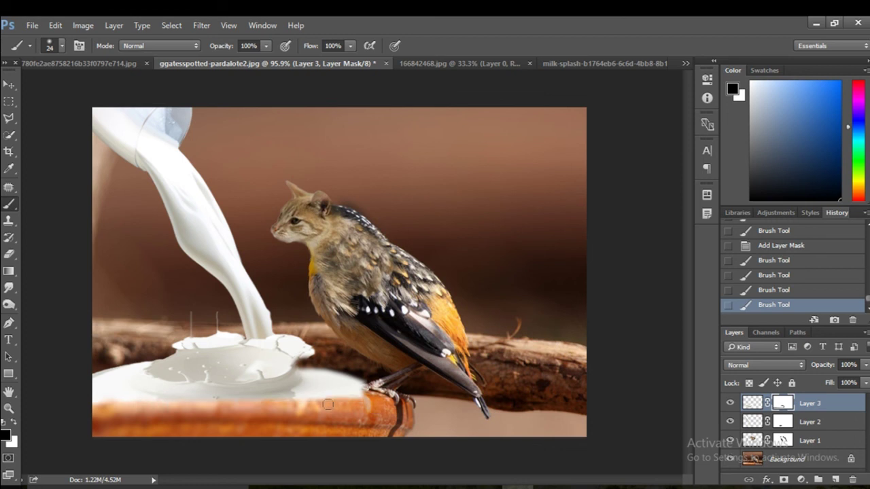
mouse_move(365, 396)
left_mouse_down()
mouse_move(351, 376)
mouse_move(334, 385)
mouse_move(307, 373)
mouse_move(298, 405)
left_mouse_up()
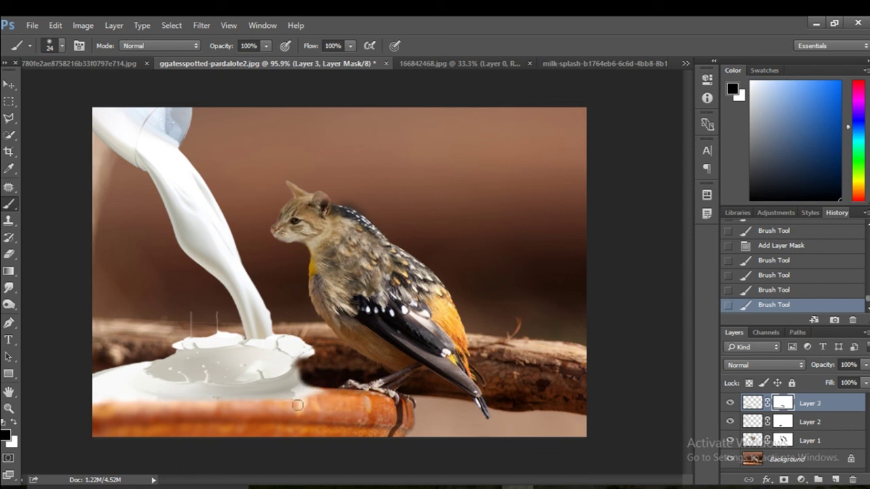
left_click_drag(151, 406, 59, 402)
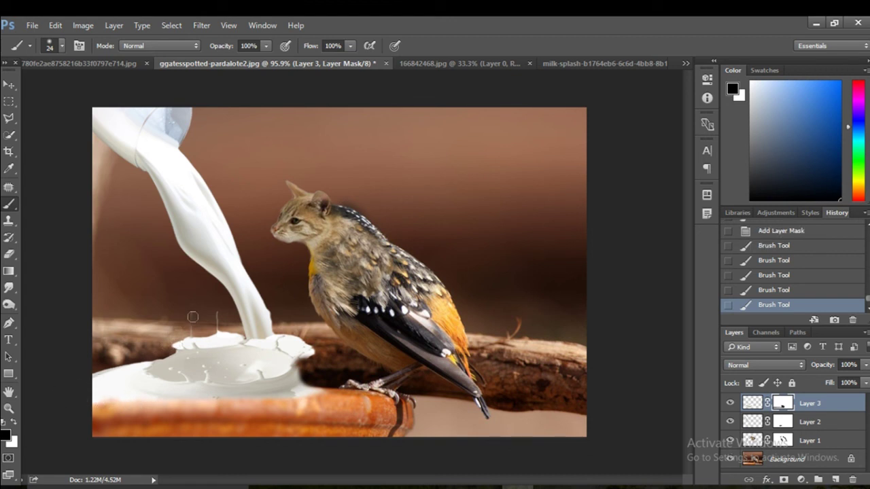
Paint out the faint vertical milk streaks and refine the mask around the splash
mouse_move(166, 345)
left_mouse_down()
mouse_move(229, 327)
mouse_move(232, 337)
left_mouse_up()
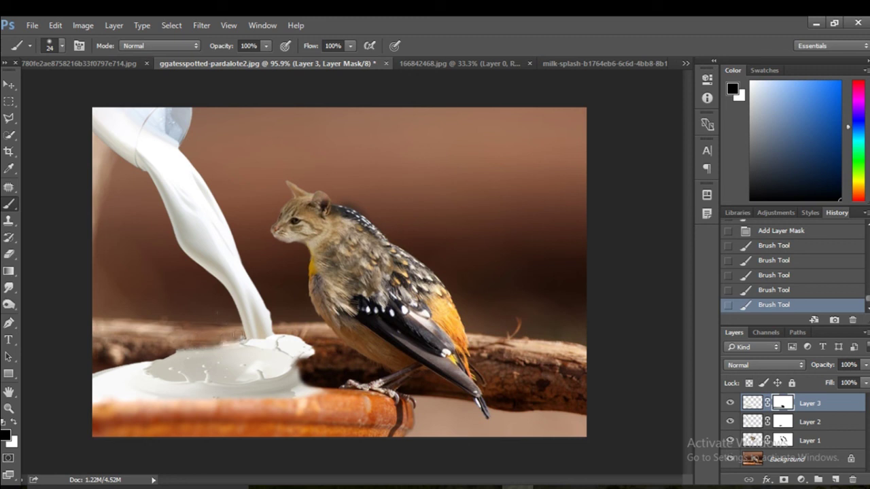
left_click_drag(245, 336, 229, 324)
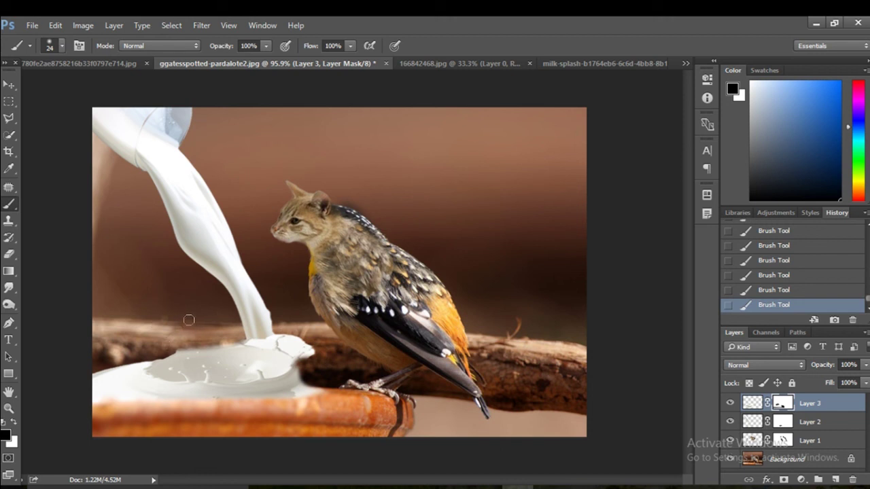
left_click_drag(228, 346, 255, 340)
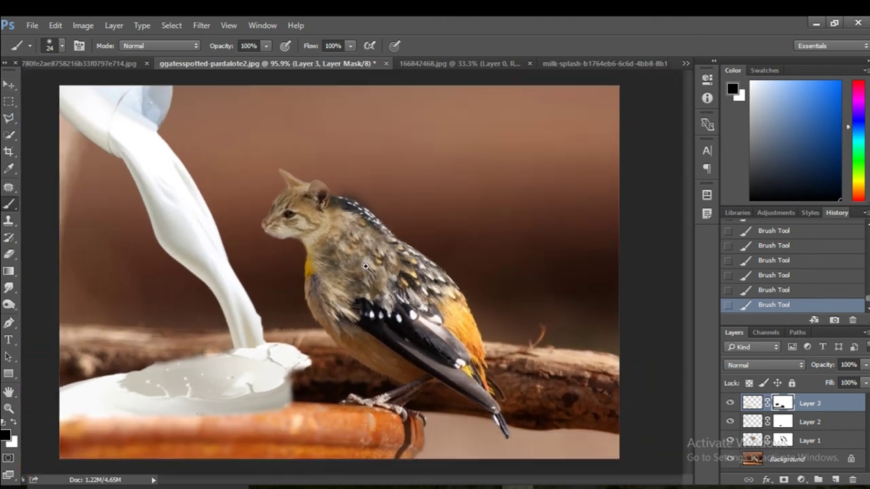
scroll(384, 273, "up", 1)
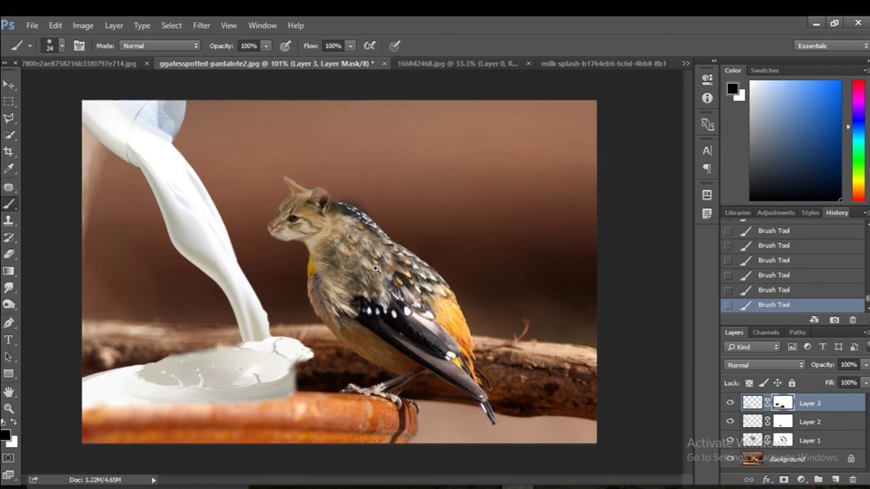
scroll(384, 274, "up", 1)
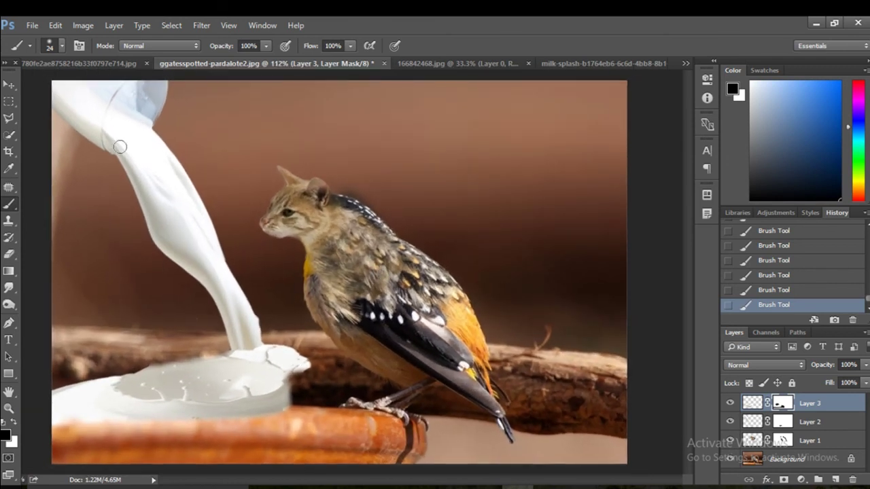
left_click(9, 87)
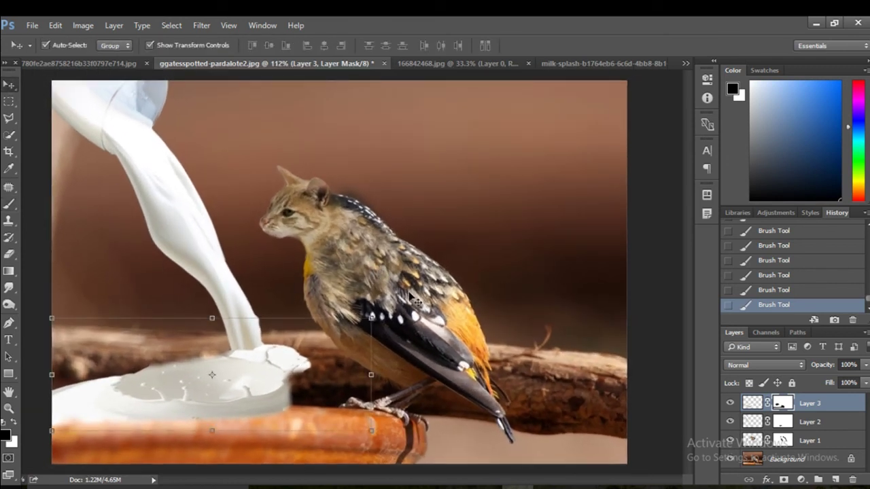